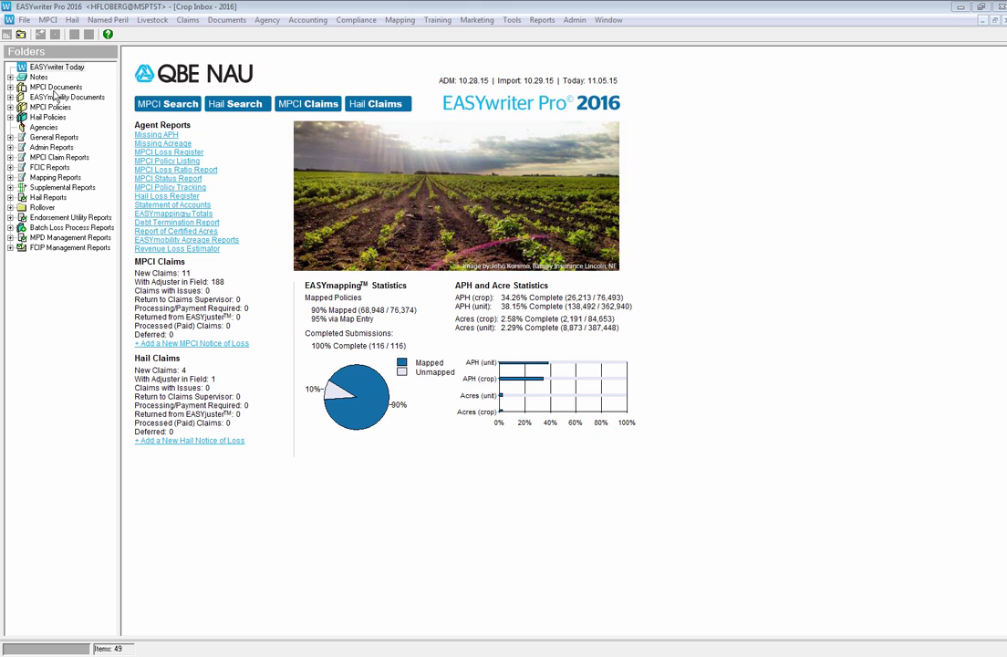
Open the MPCI menu from the EASYwriter Today home page.
left_click(49, 20)
Look up the insured's wheat policy by its policy number and open it.
left_click(58, 34)
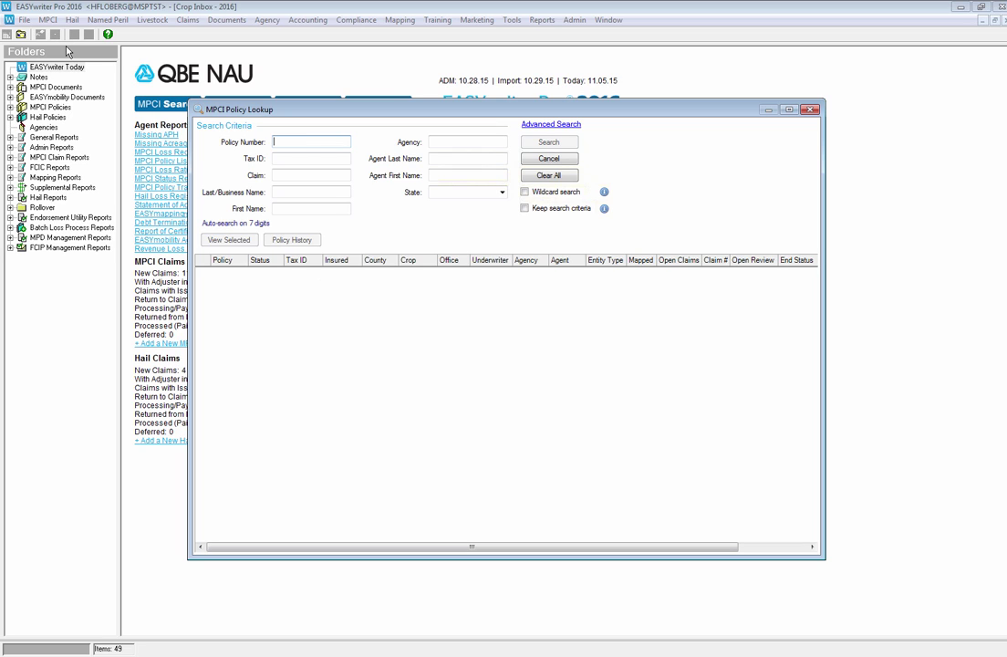
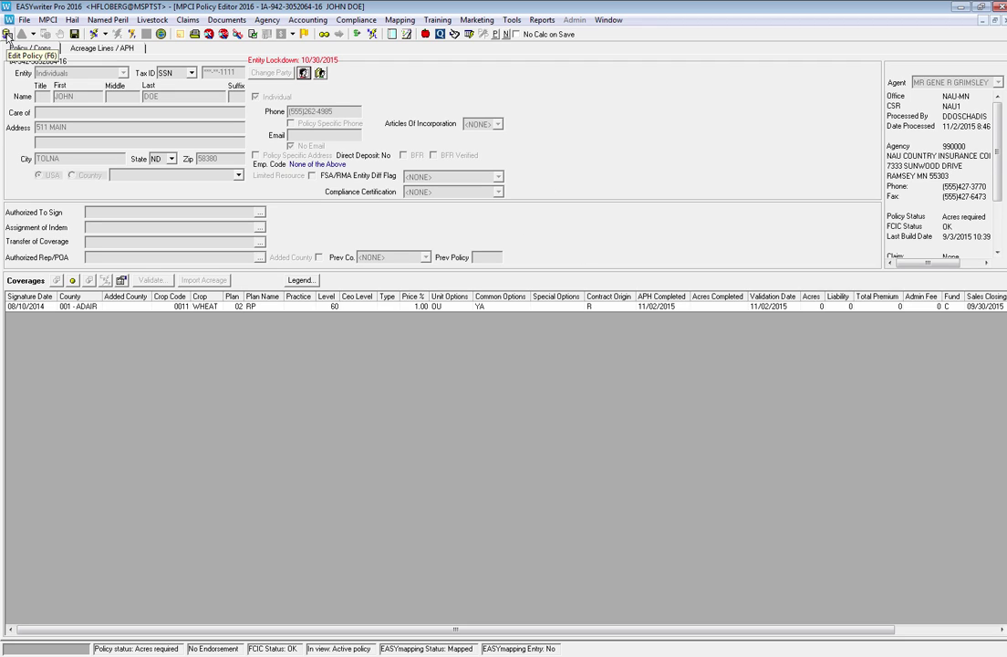
Put the policy into edit mode and start a new unit from Acreage Lines / APH.
left_click(7, 35)
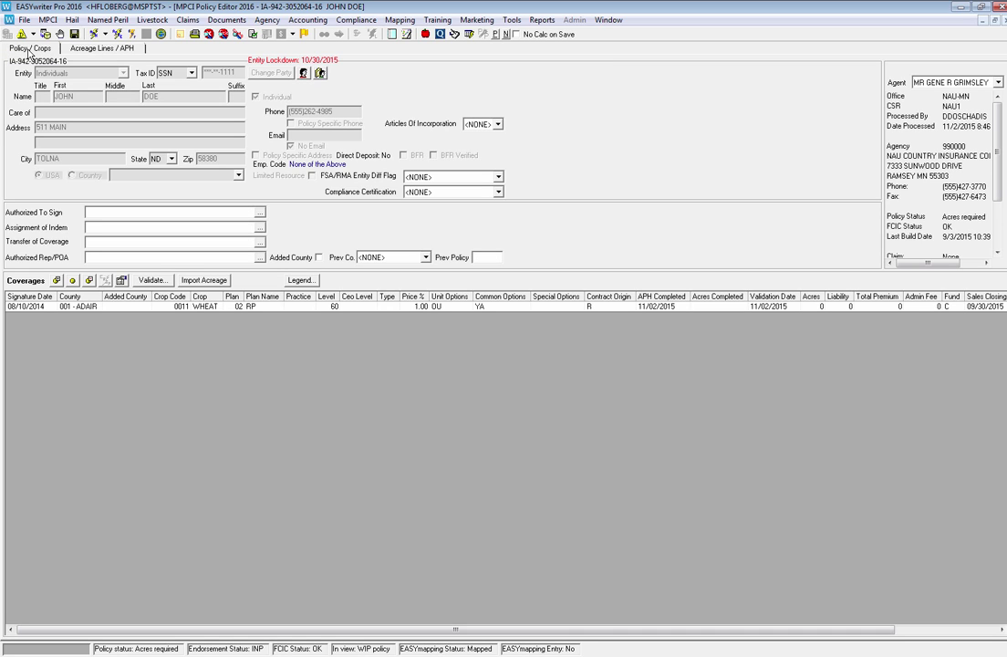
left_click(116, 49)
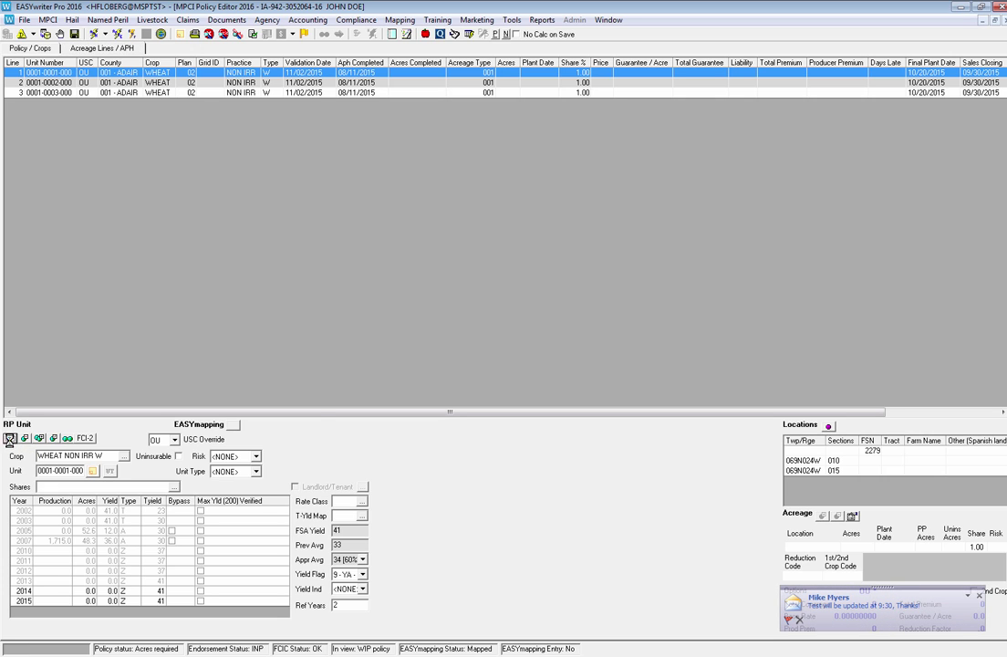
left_click(11, 439)
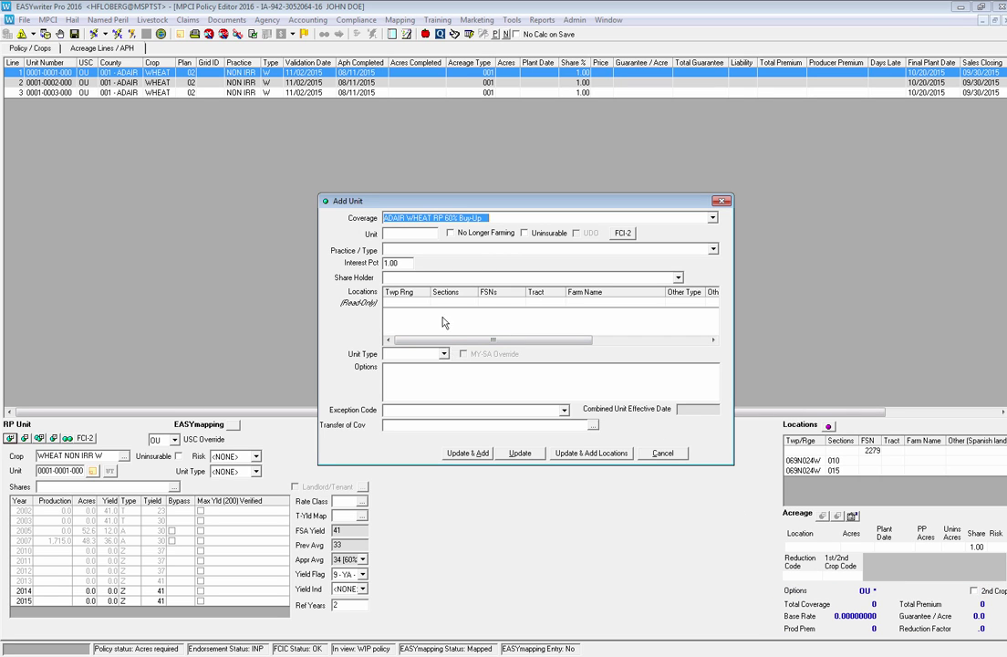
left_click(410, 232)
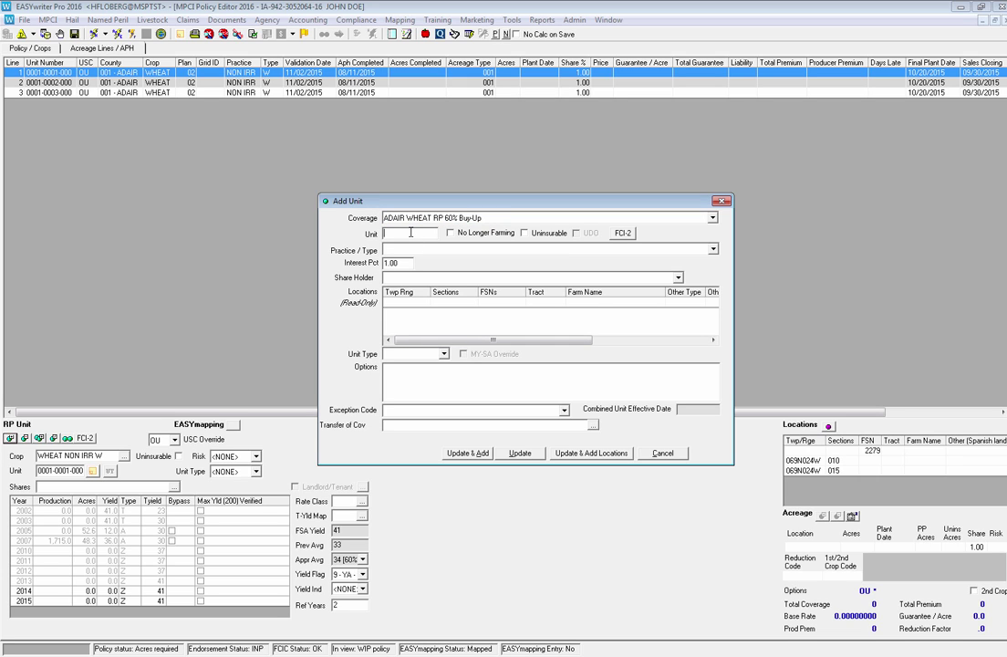
type("0001000")
key("Tab")
left_click(570, 249)
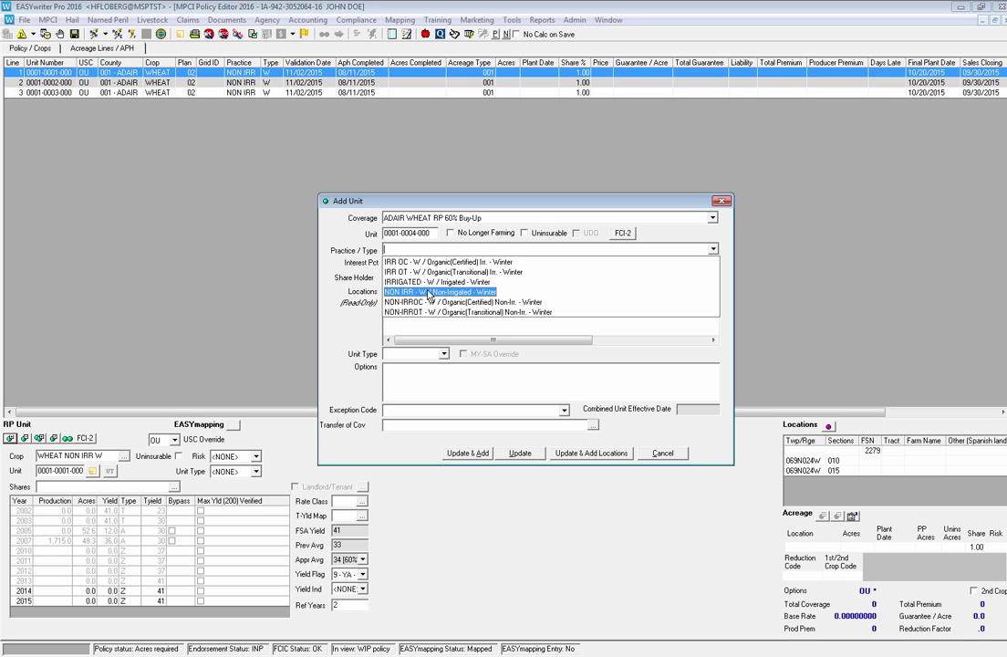
left_click(452, 294)
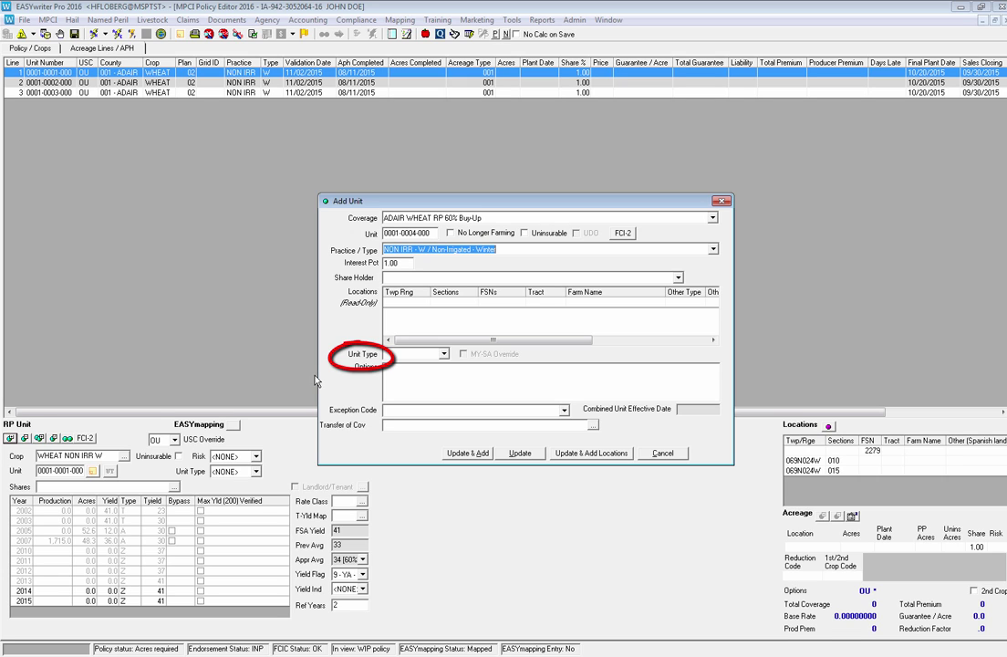
left_click(444, 353)
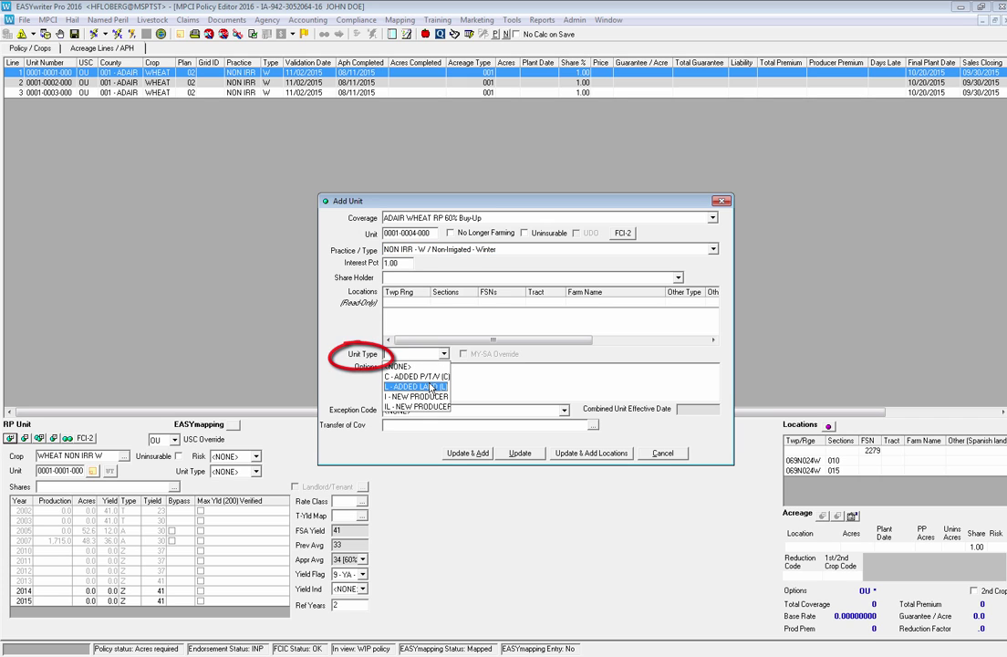
left_click(430, 387)
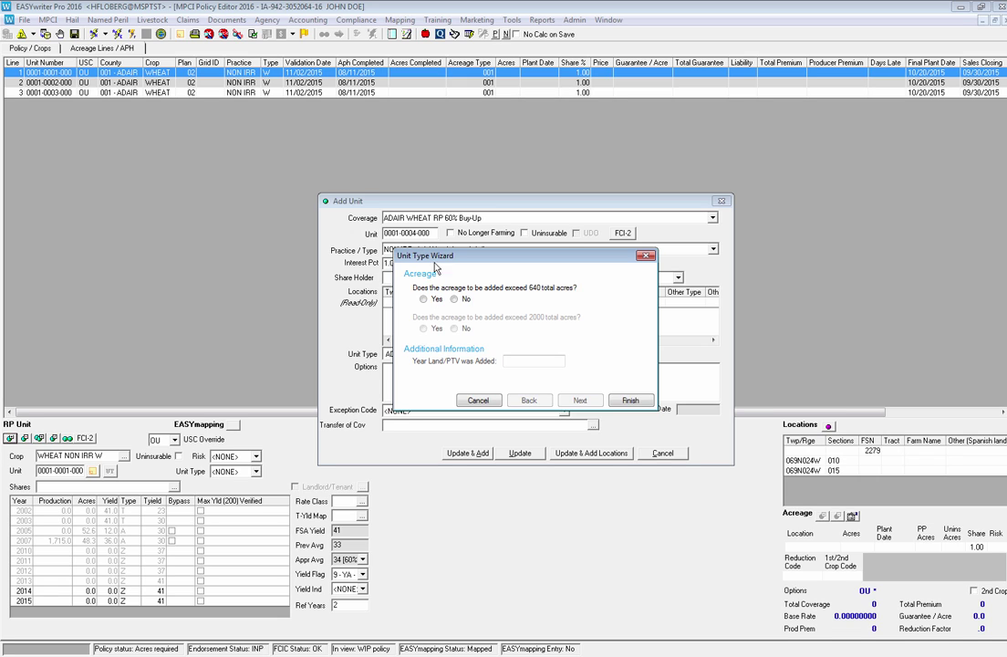
Answer No to the 640-acre question, set Year Land Added to 2016, and save the unit.
left_click(454, 299)
left_click(631, 400)
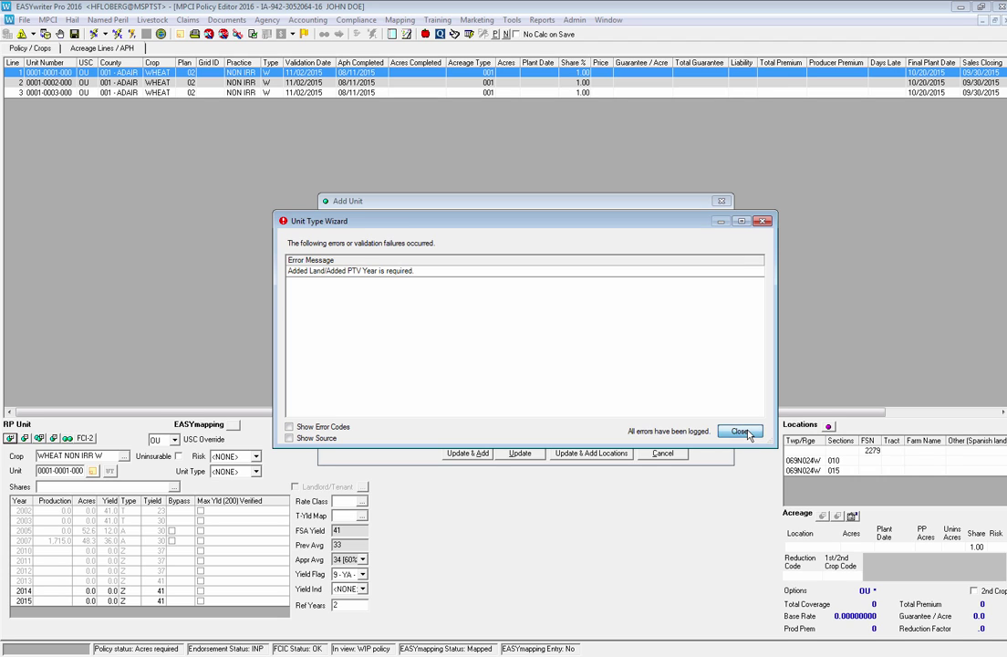
left_click(742, 433)
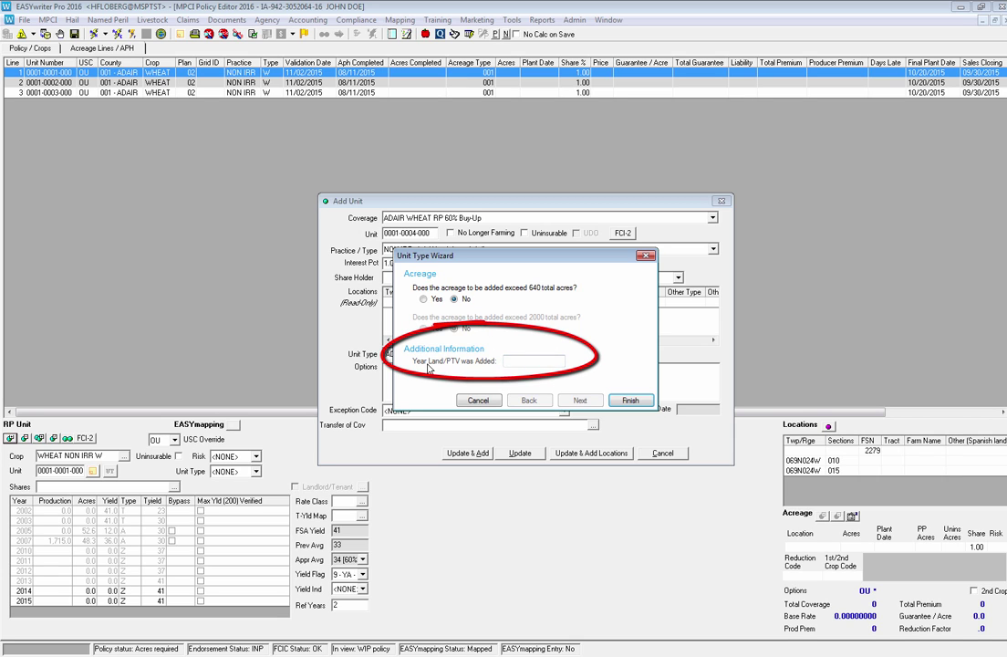
left_click(516, 359)
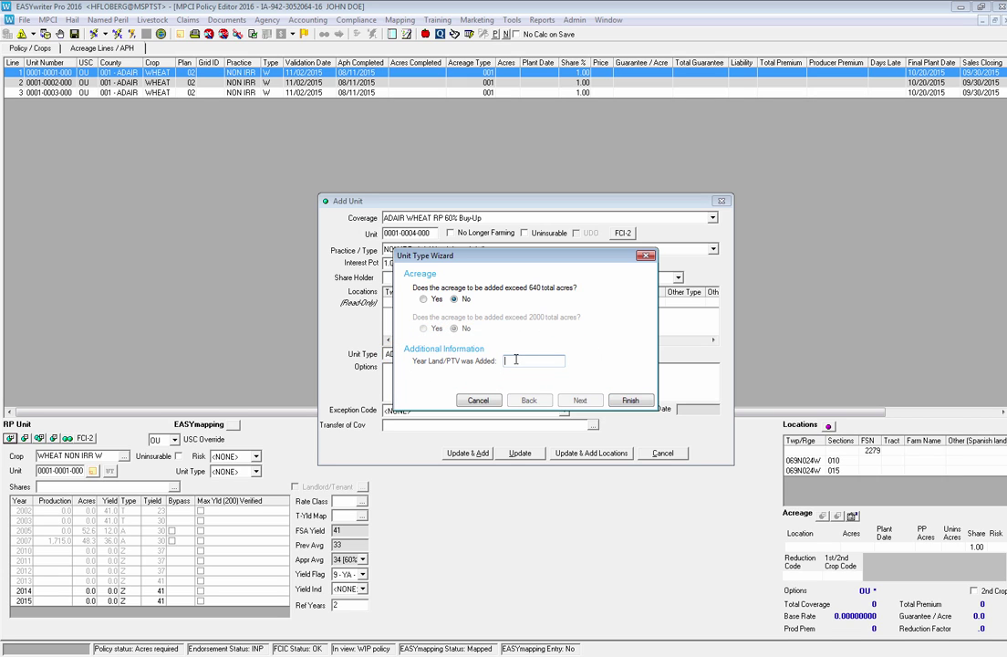
type("2016")
left_click(631, 400)
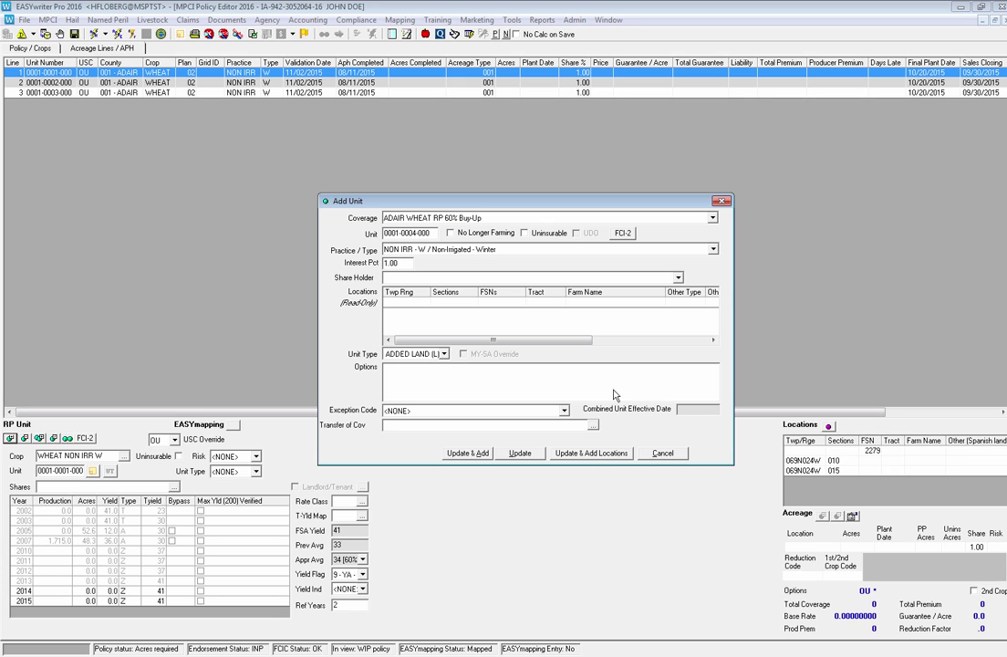
left_click(601, 454)
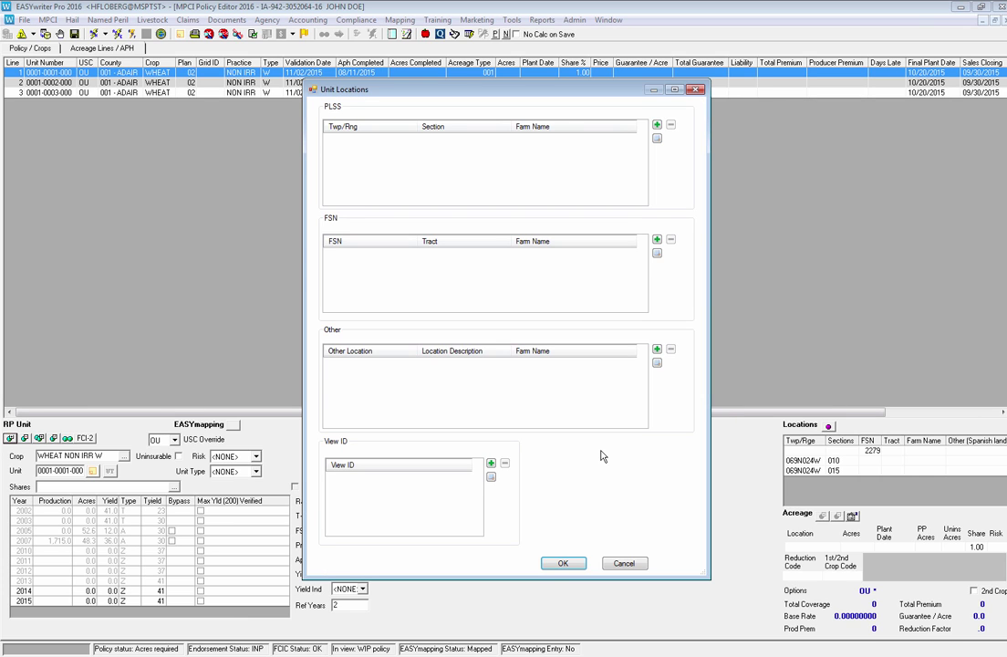
Add a PLSS location at Twp/Rng 074N031W, Section 001, and accept the unit.
left_click(656, 124)
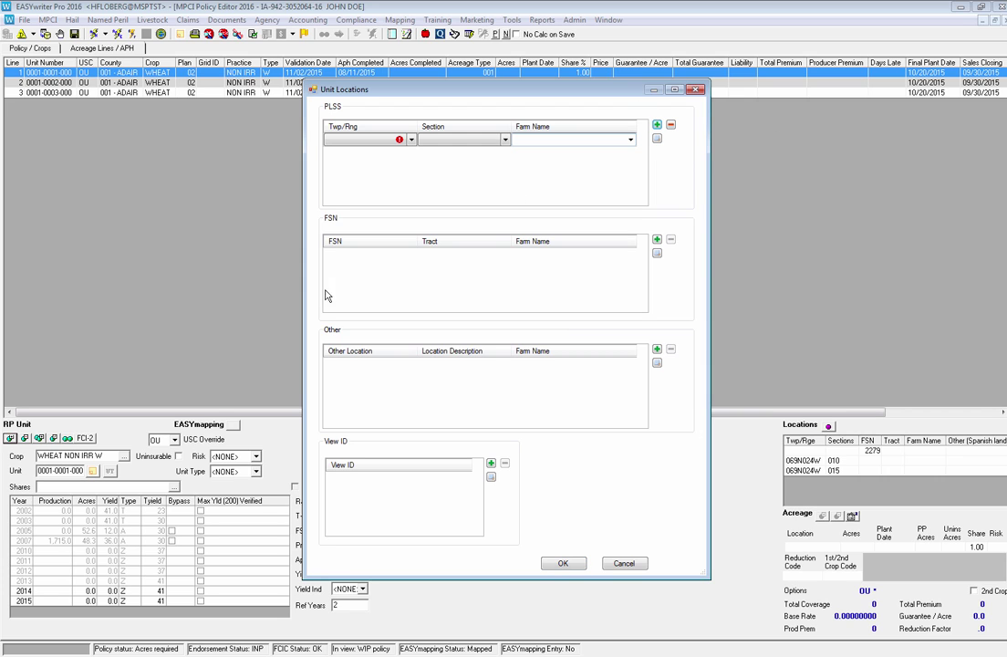
left_click(374, 139)
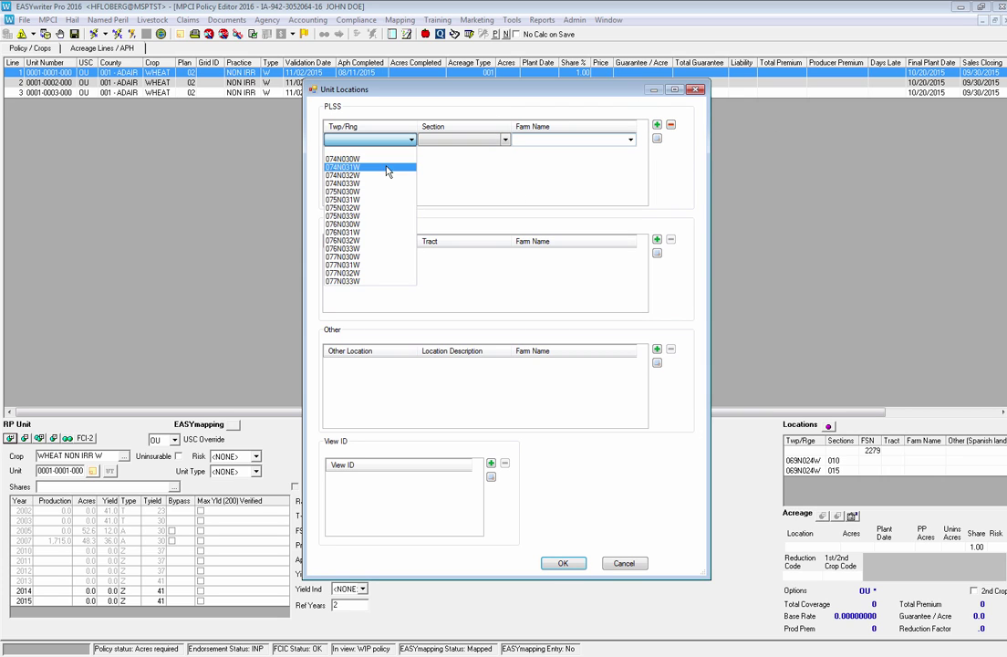
left_click(387, 168)
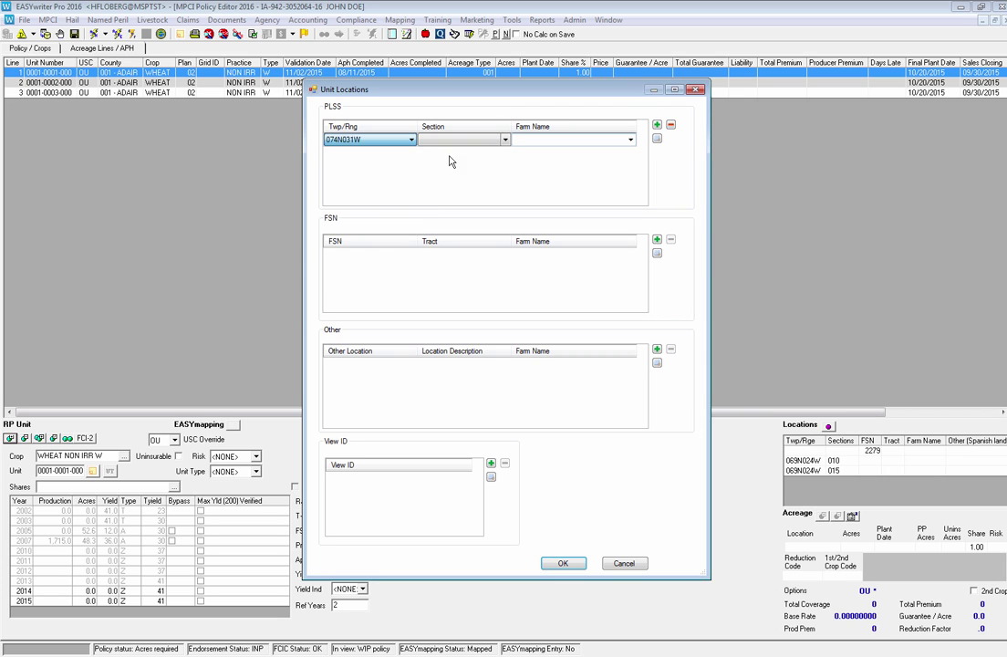
left_click(504, 139)
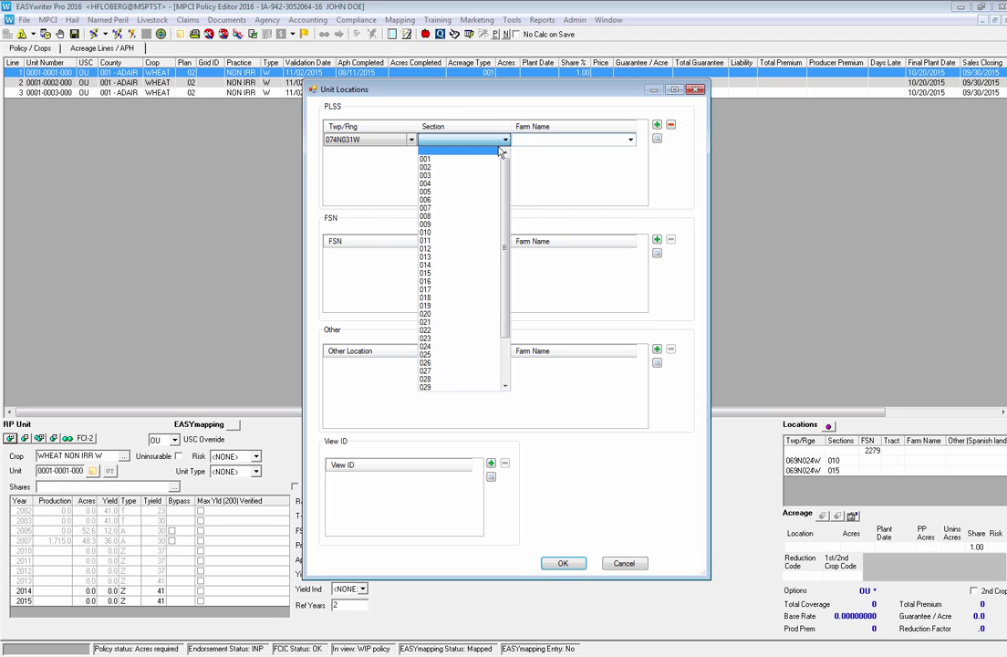
left_click(460, 152)
left_click(565, 563)
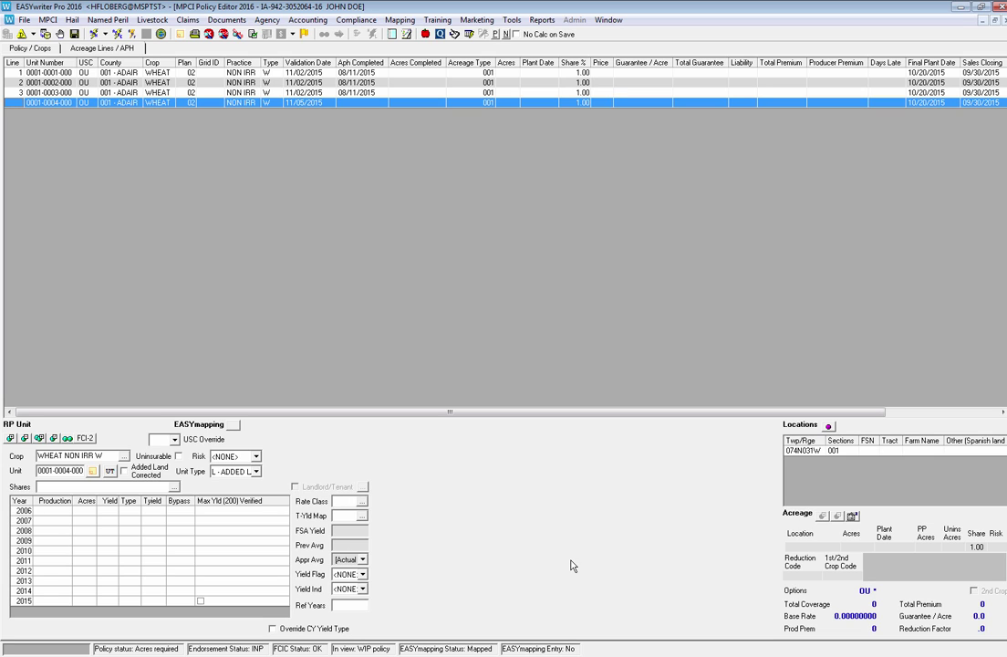
Assign the T-yield map area with yield 37 and calculate the guarantee (22.2 per acre).
left_click(362, 515)
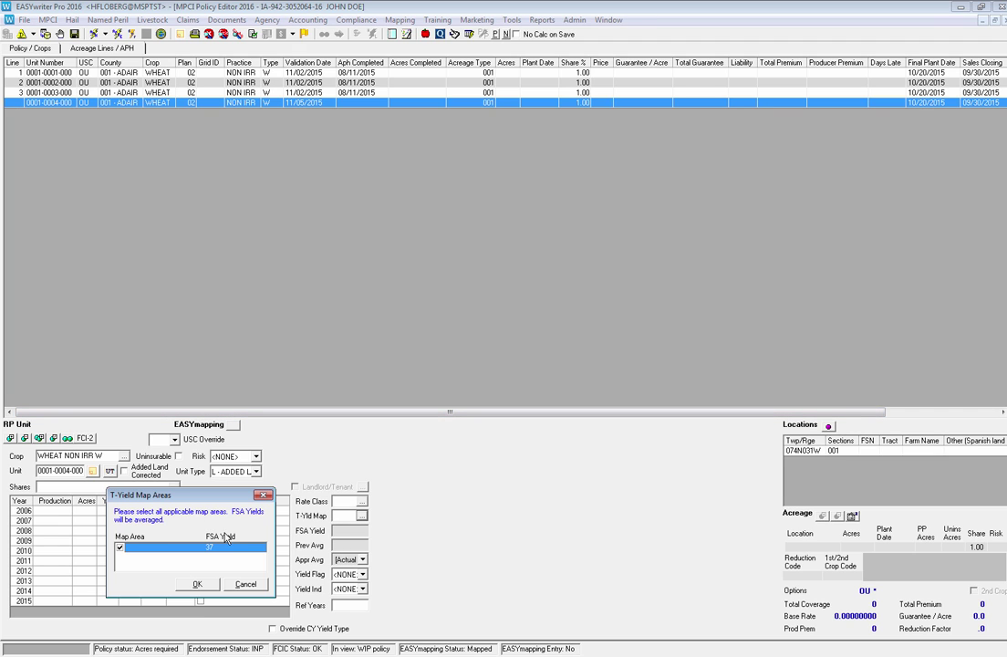
left_click(194, 584)
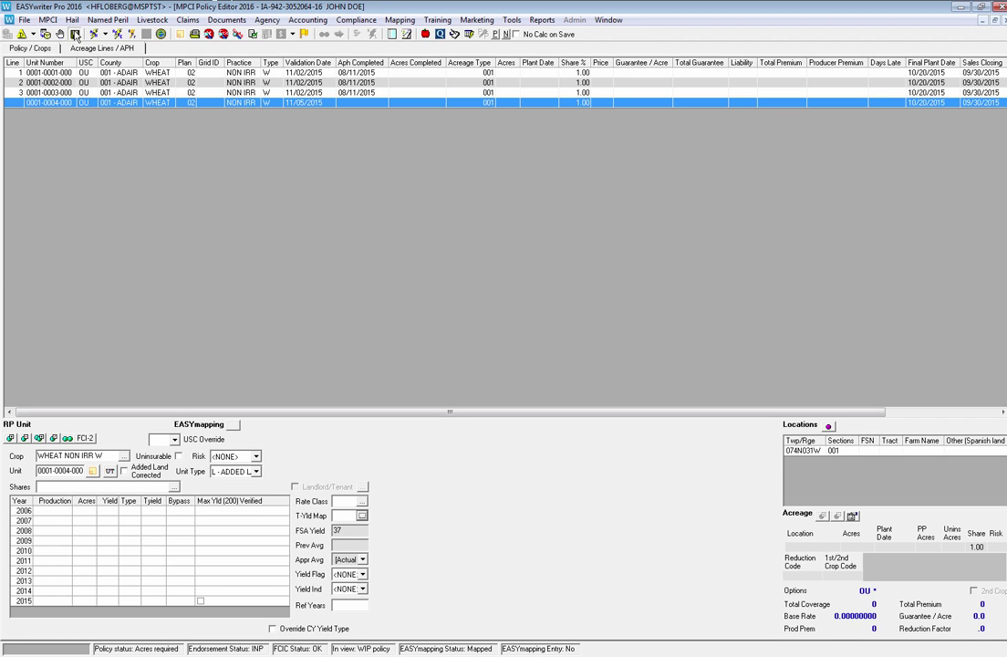
left_click(76, 34)
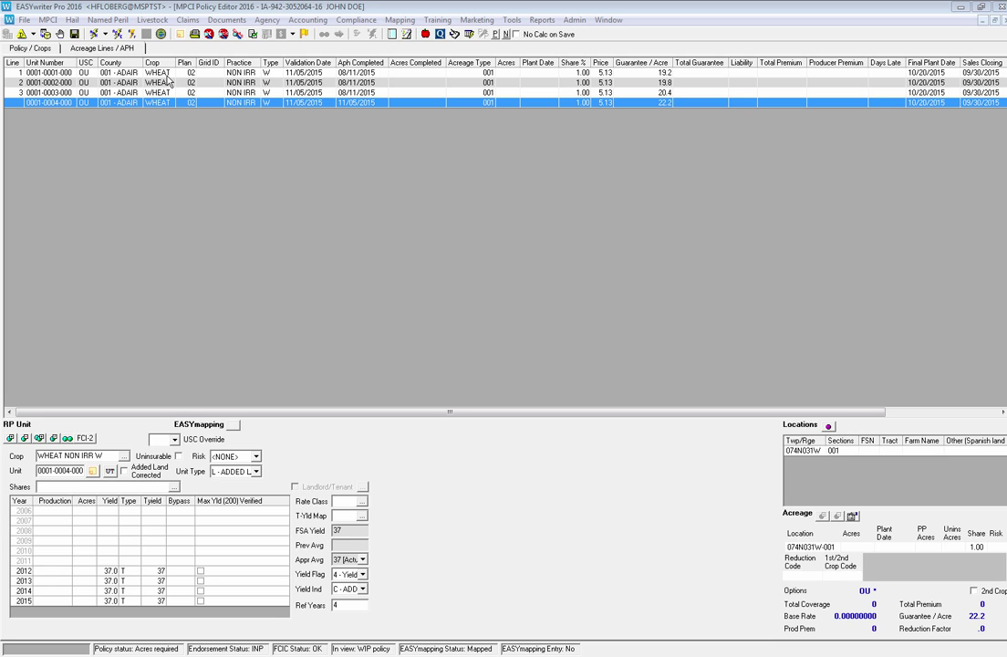
left_click(362, 517)
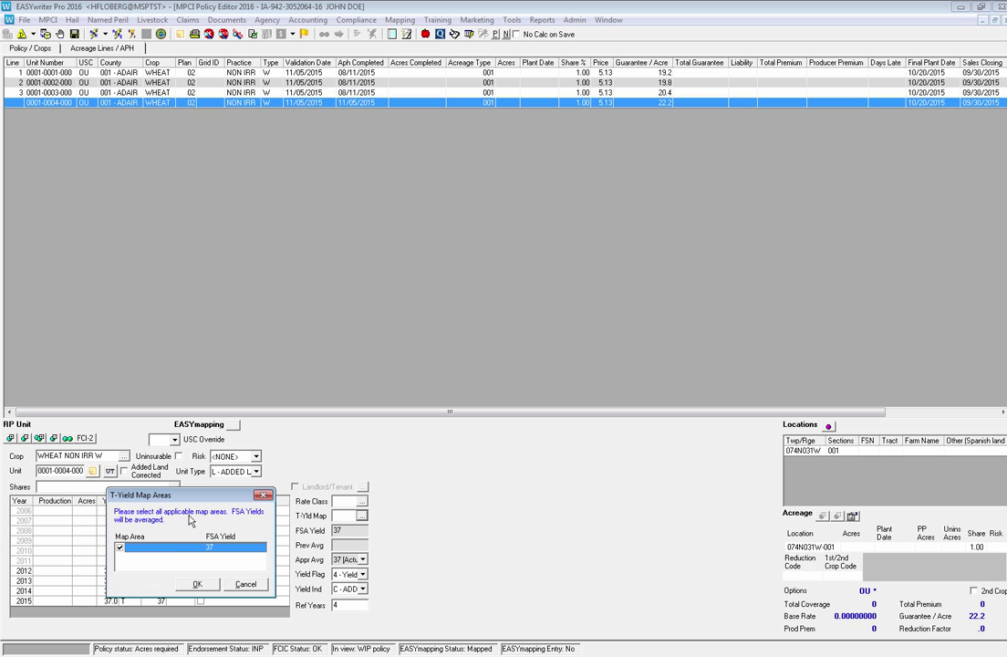
left_click(197, 584)
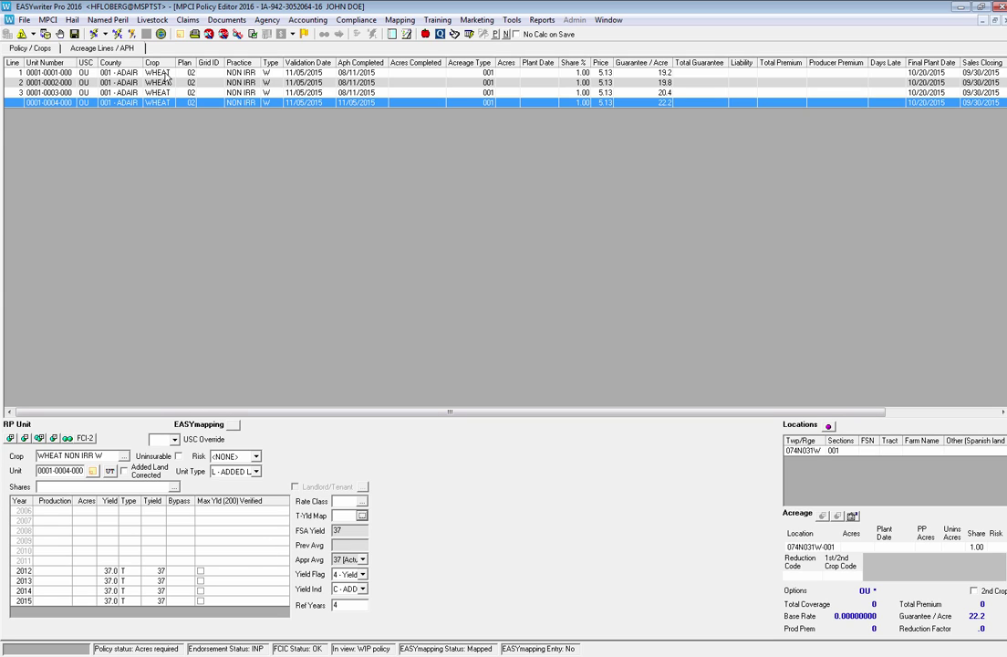
left_click(164, 73)
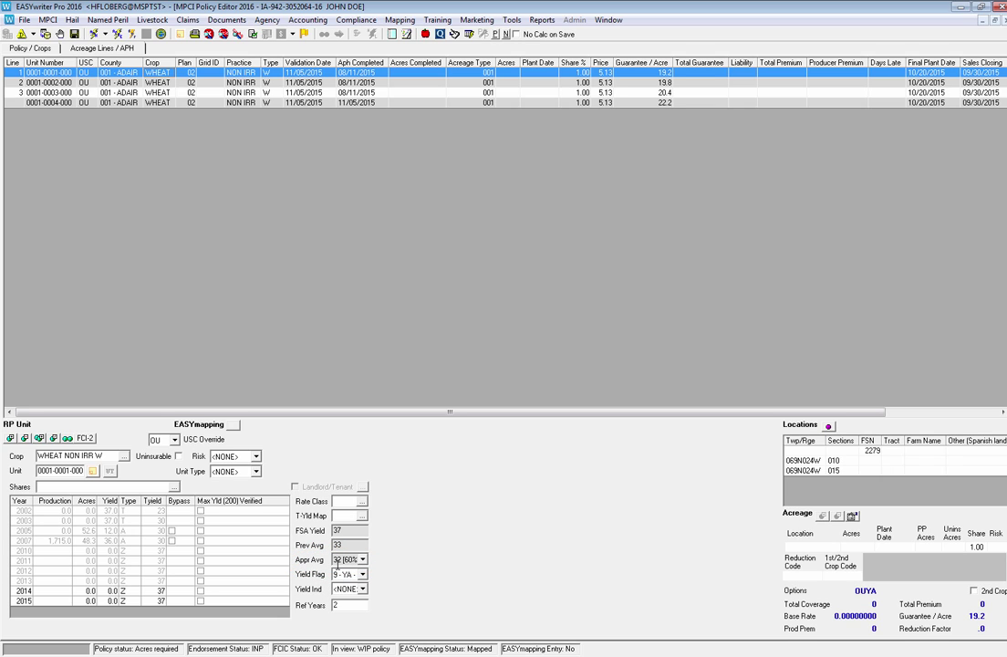
left_click(274, 82)
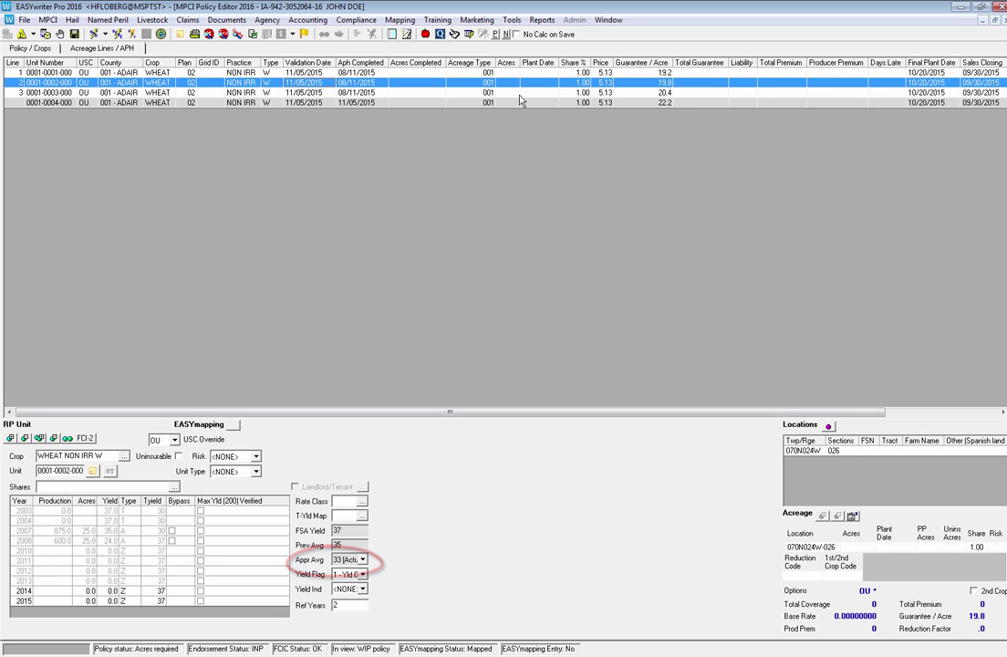
left_click(451, 92)
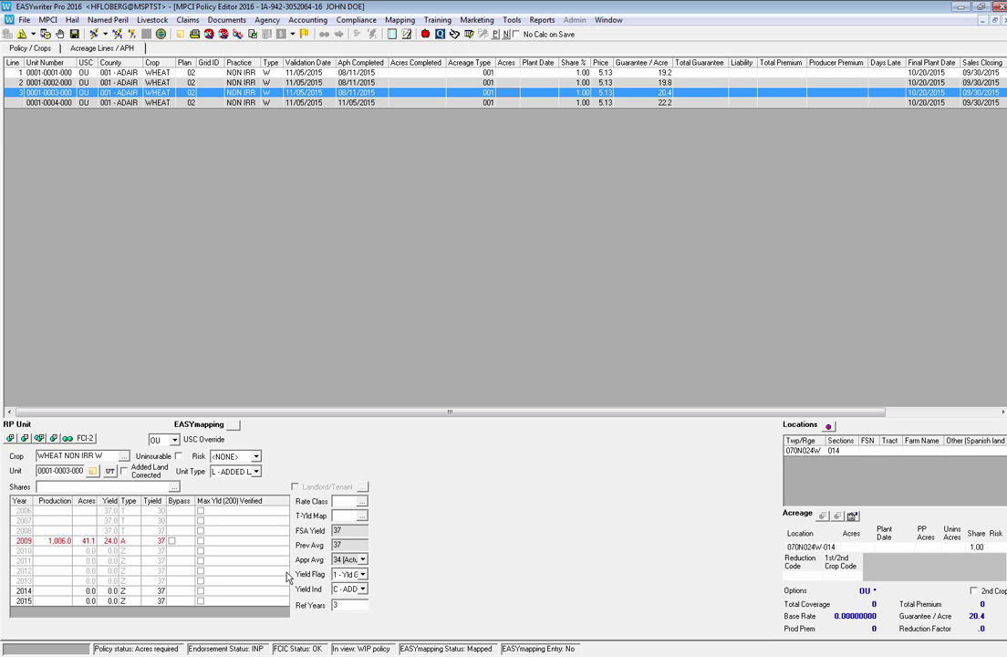
left_click(270, 104)
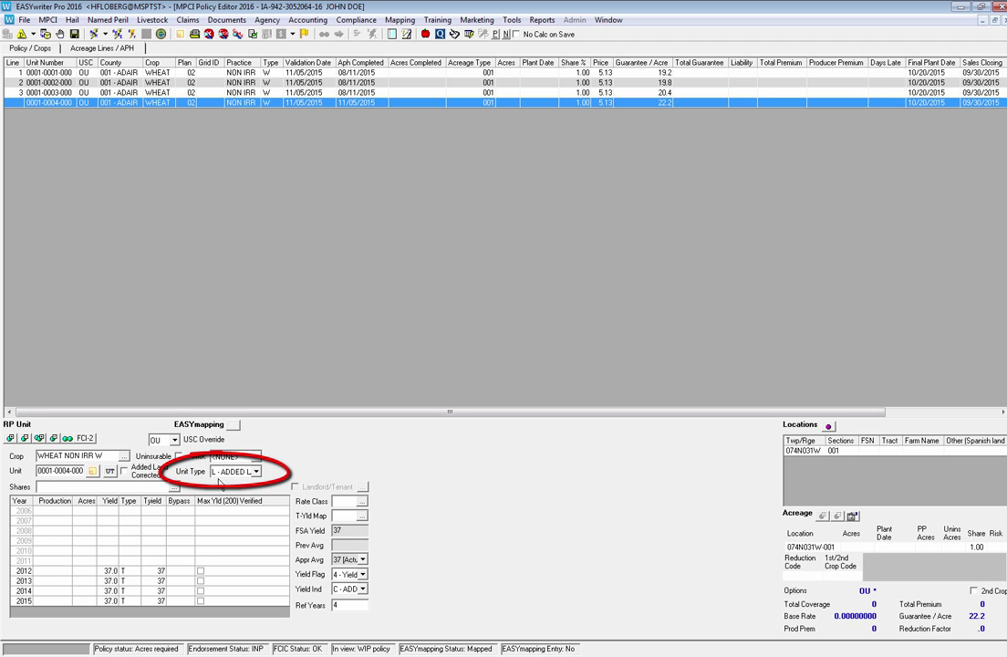
left_click(256, 472)
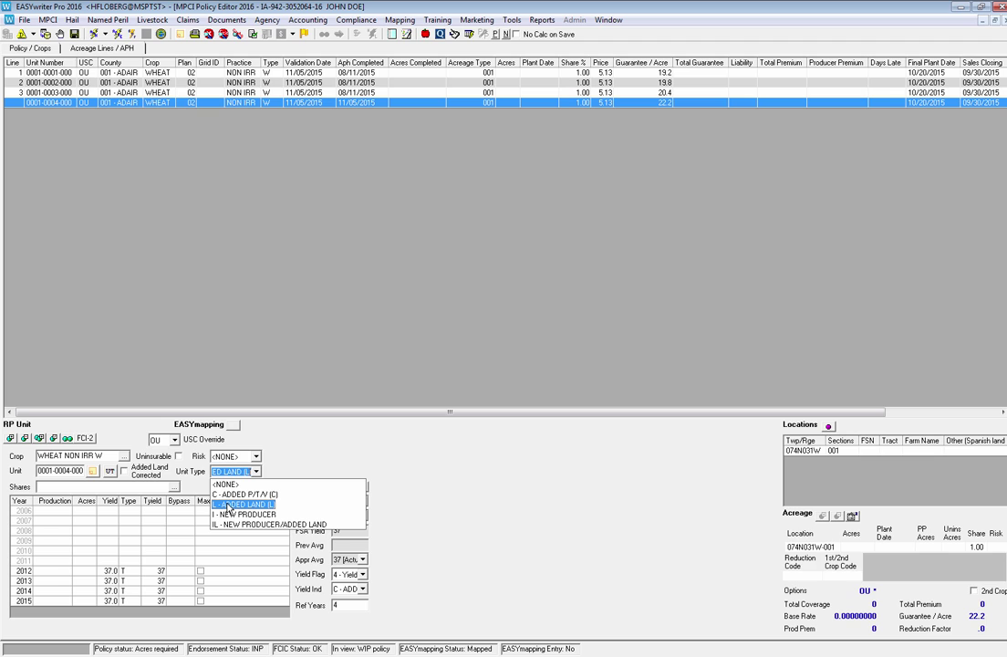
left_click(228, 505)
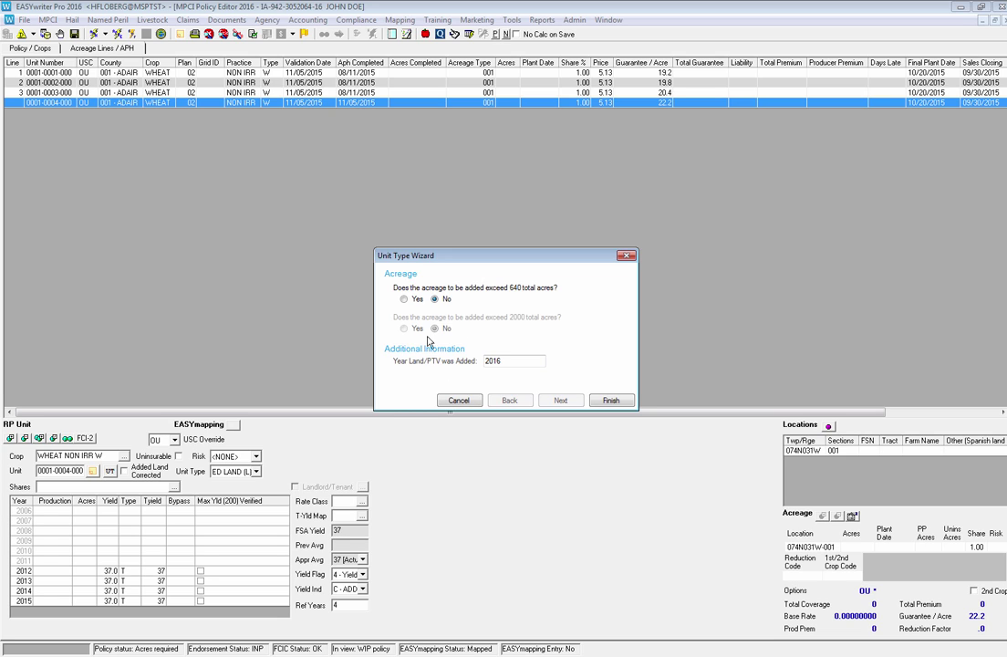
Answer Yes to exceeding 640 acres, choose Refer To RO for yields, and attempt to finish.
left_click(405, 299)
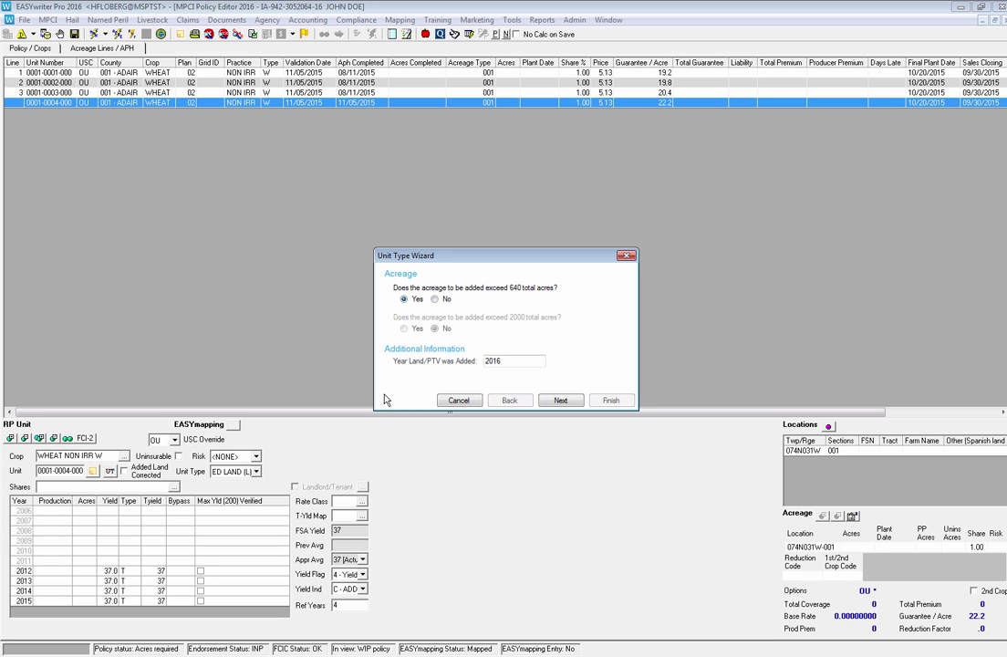
left_click(556, 402)
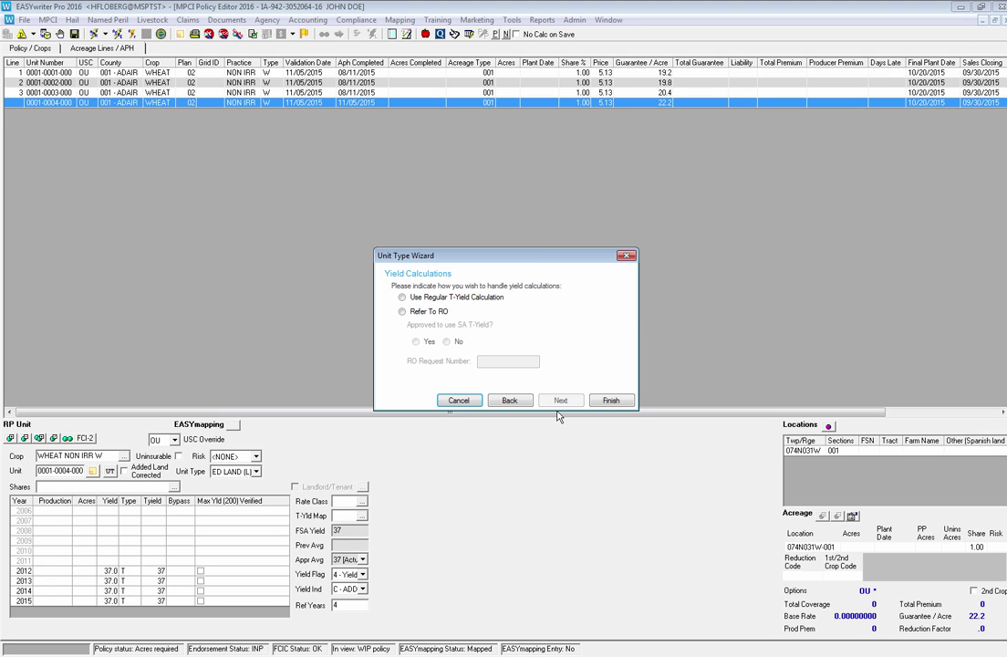
left_click(410, 300)
left_click(402, 312)
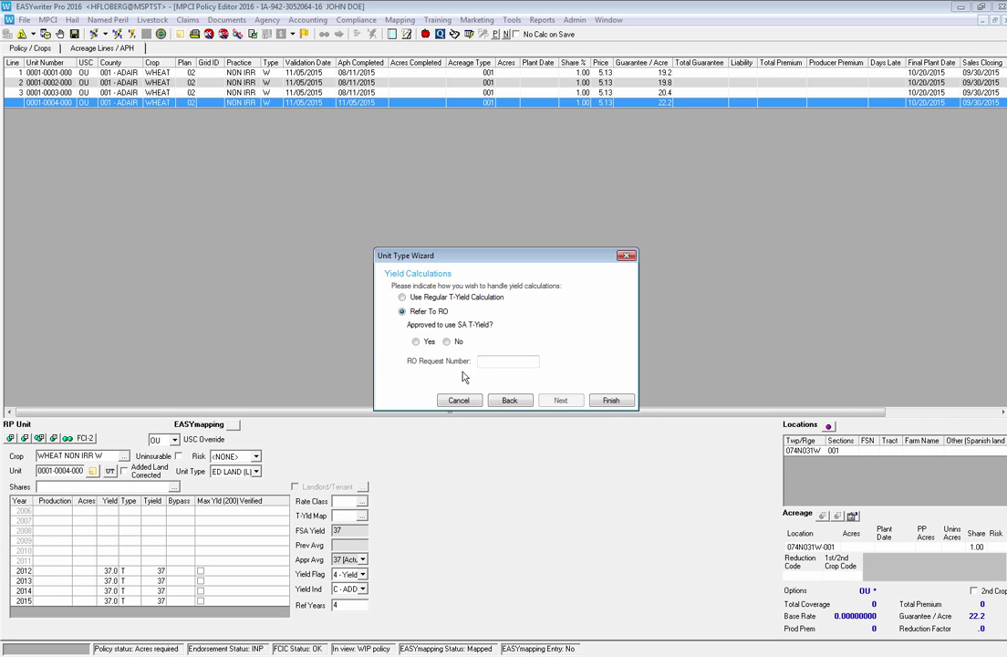
left_click(609, 401)
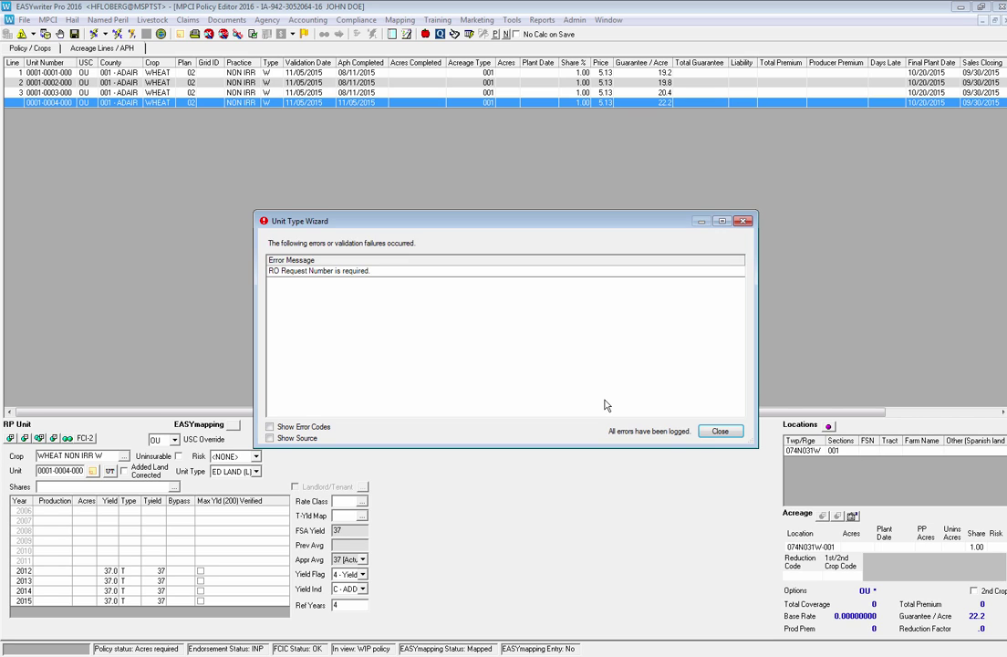
Enter the RO request number, correct it to the R00-0000 format, and finish the wizard.
left_click(720, 430)
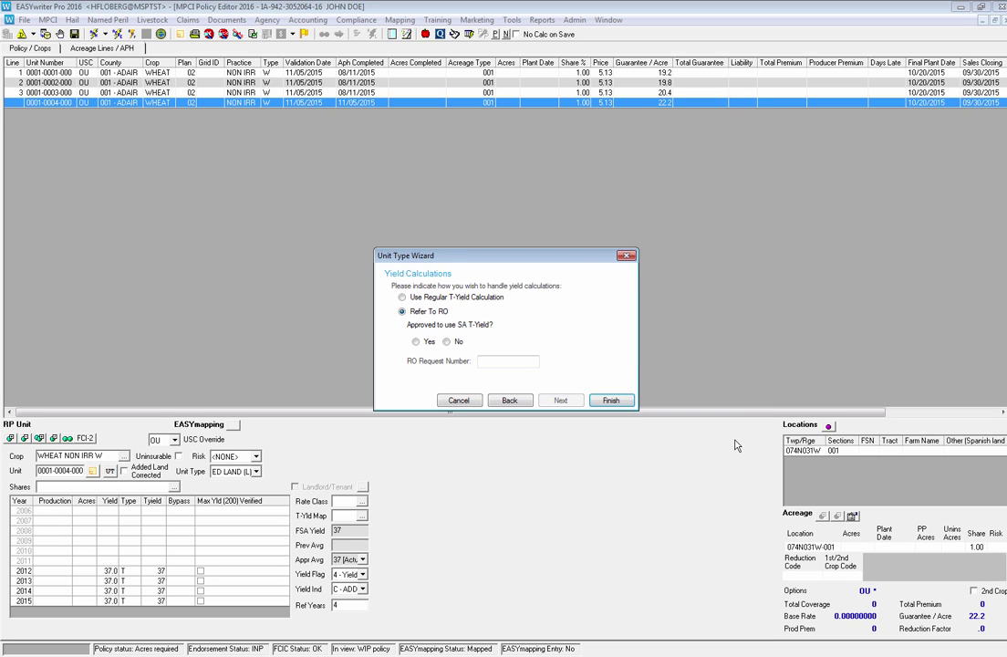
left_click(503, 361)
type("16-12")
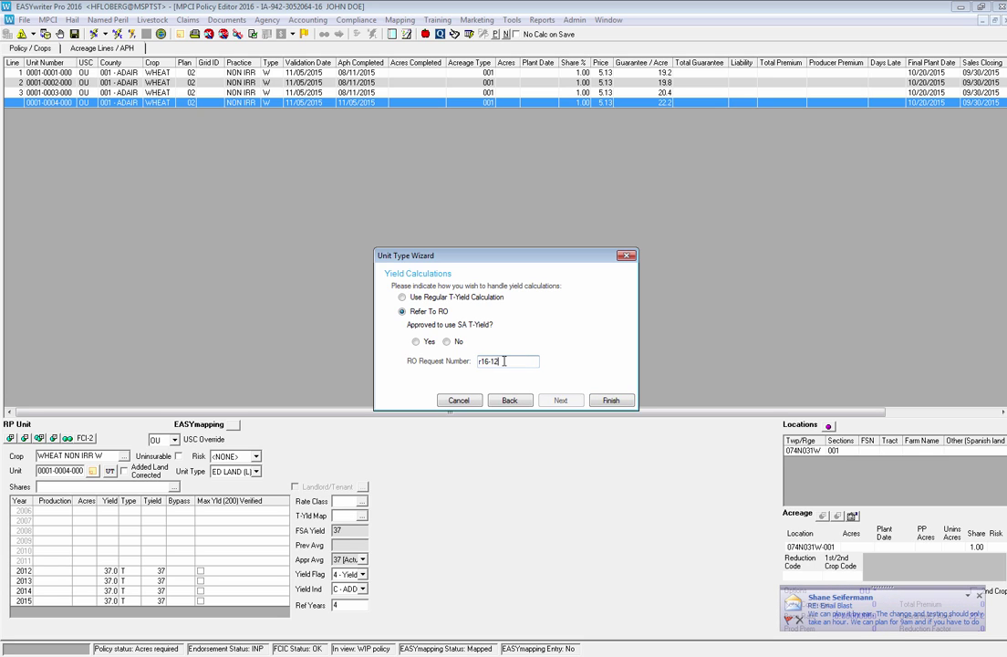
type("345")
left_click(611, 400)
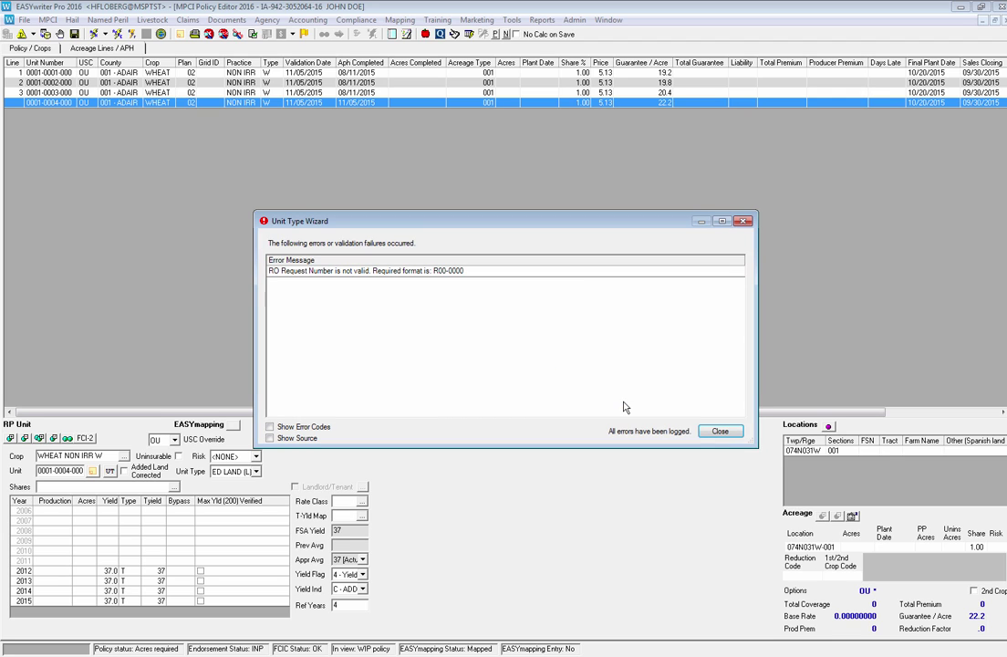
left_click(720, 431)
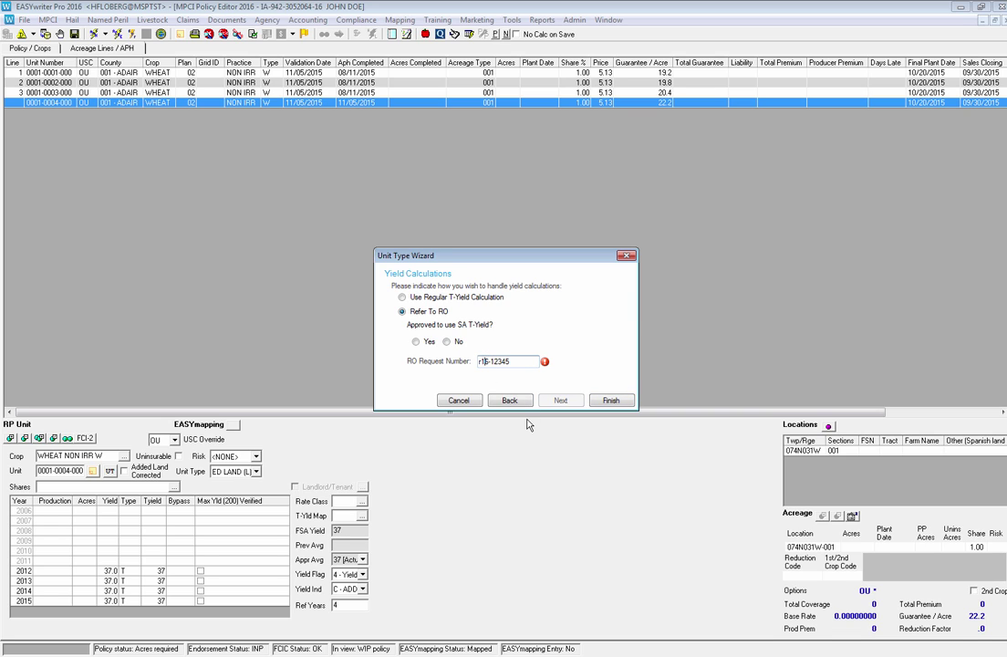
key("BackSpace")
key("BackSpace")
type("R1")
left_click(610, 400)
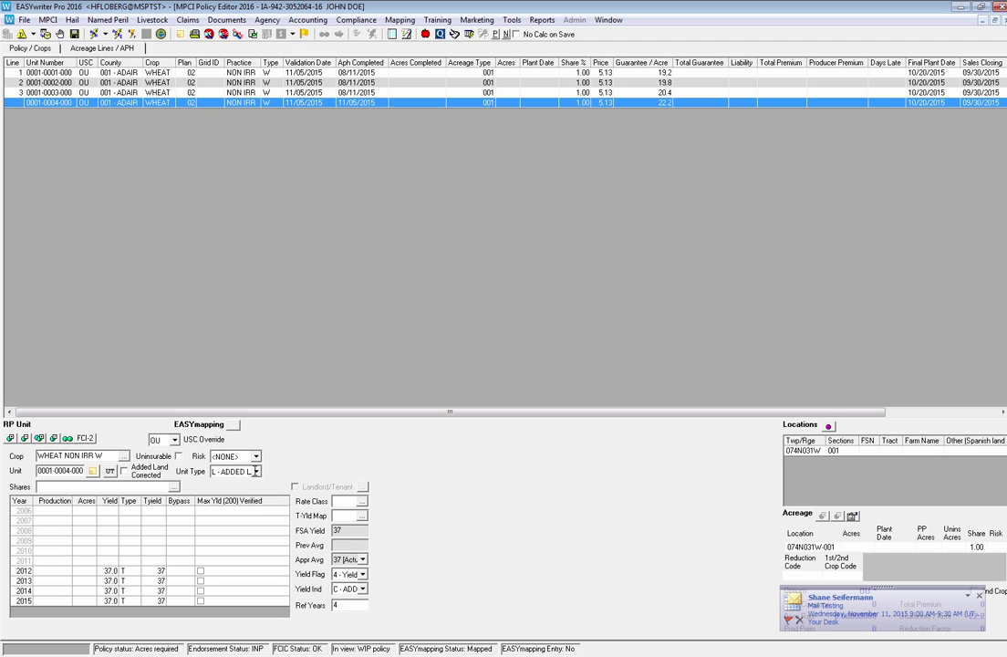
Rerun the Added Land wizard with SA T-yield use approved, then save the policy.
left_click(256, 472)
left_click(258, 503)
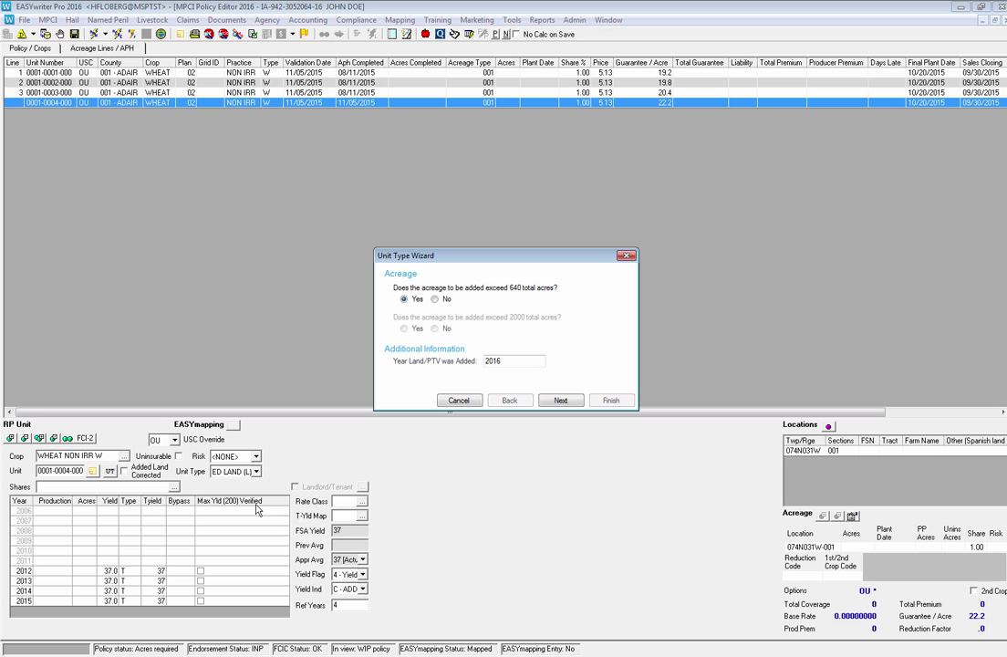
left_click(561, 402)
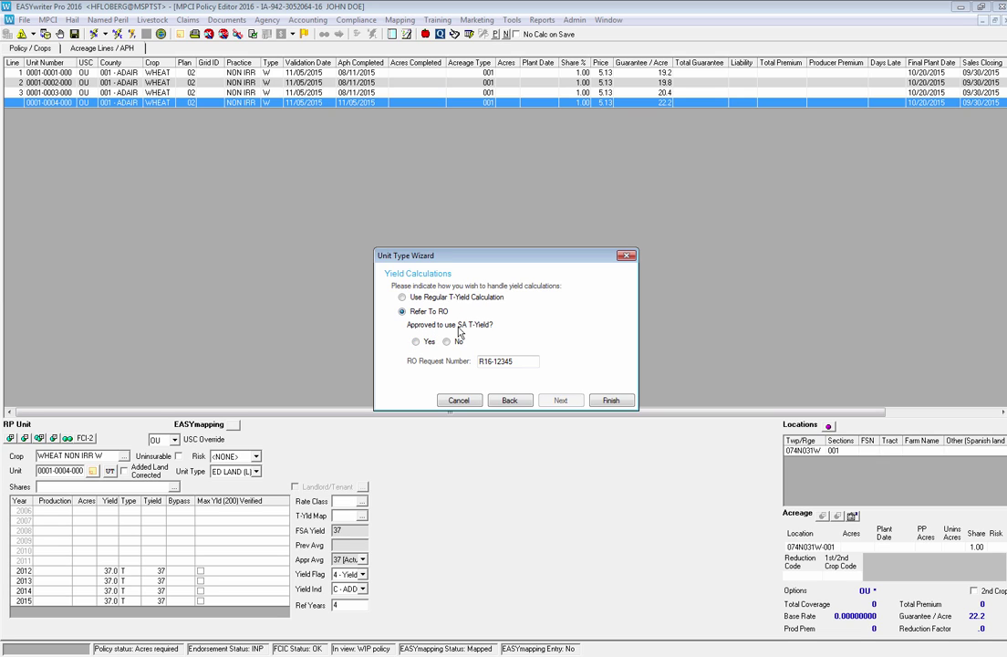
left_click(419, 343)
left_click(611, 401)
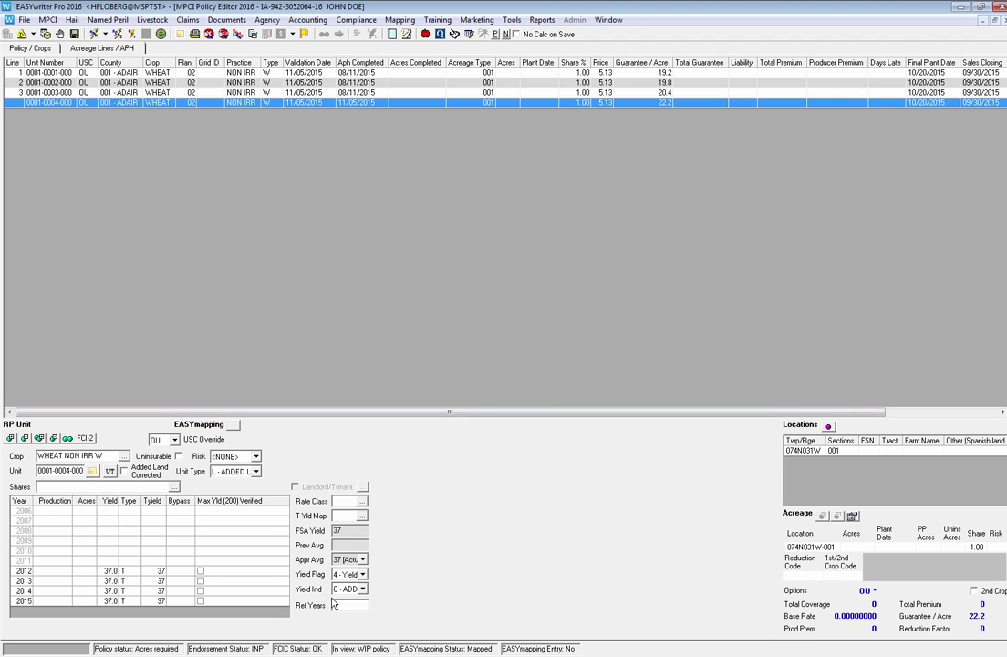
left_click(75, 34)
Rerun the Added Land wizard answering No to over 640 acres, then save and validate.
left_click(257, 472)
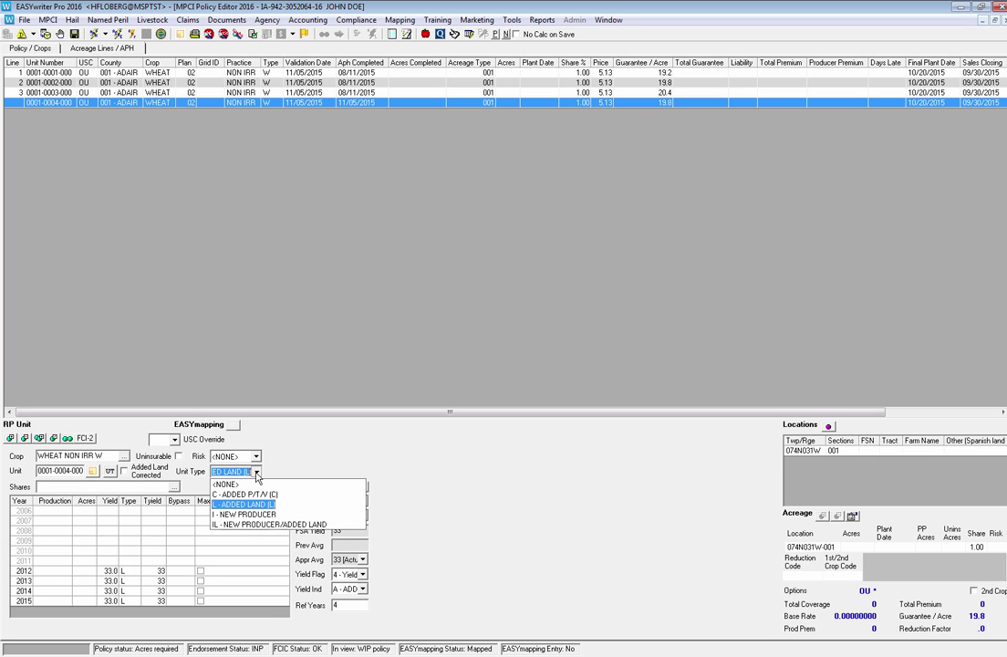
left_click(241, 504)
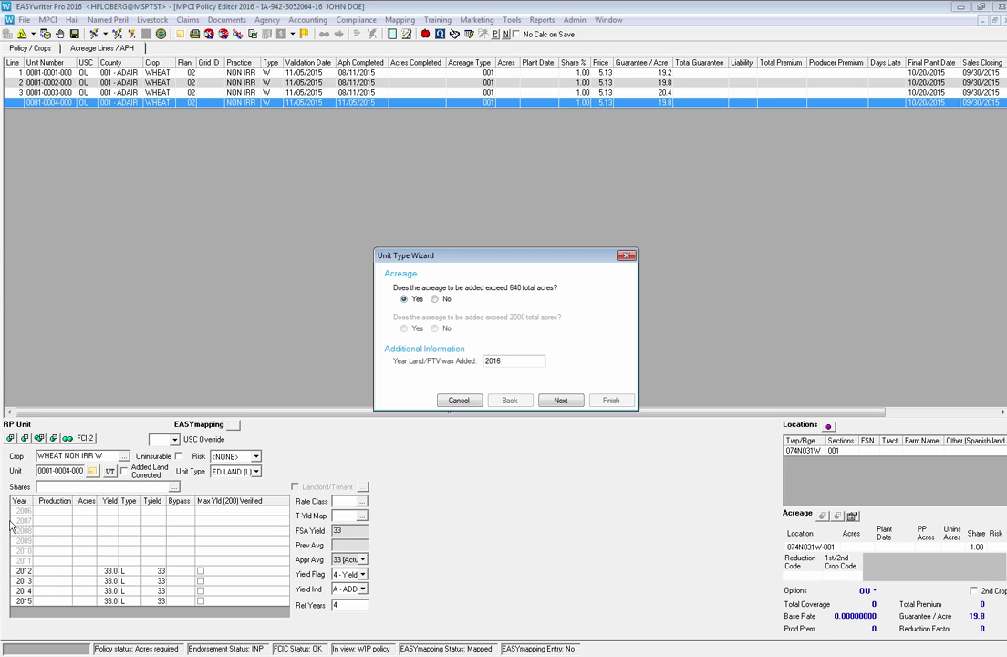
left_click(434, 299)
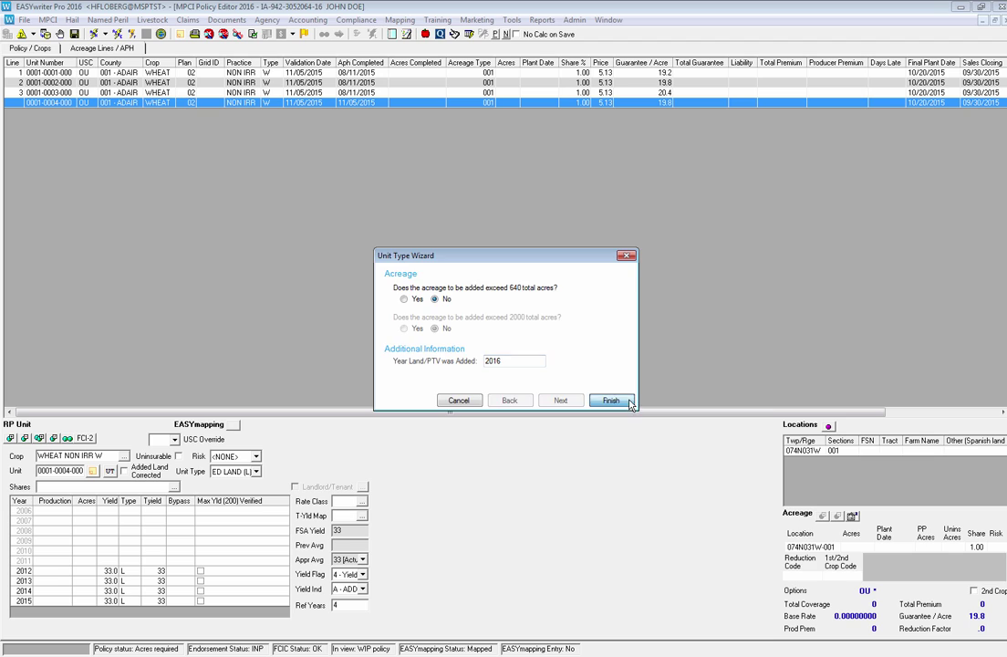
left_click(619, 400)
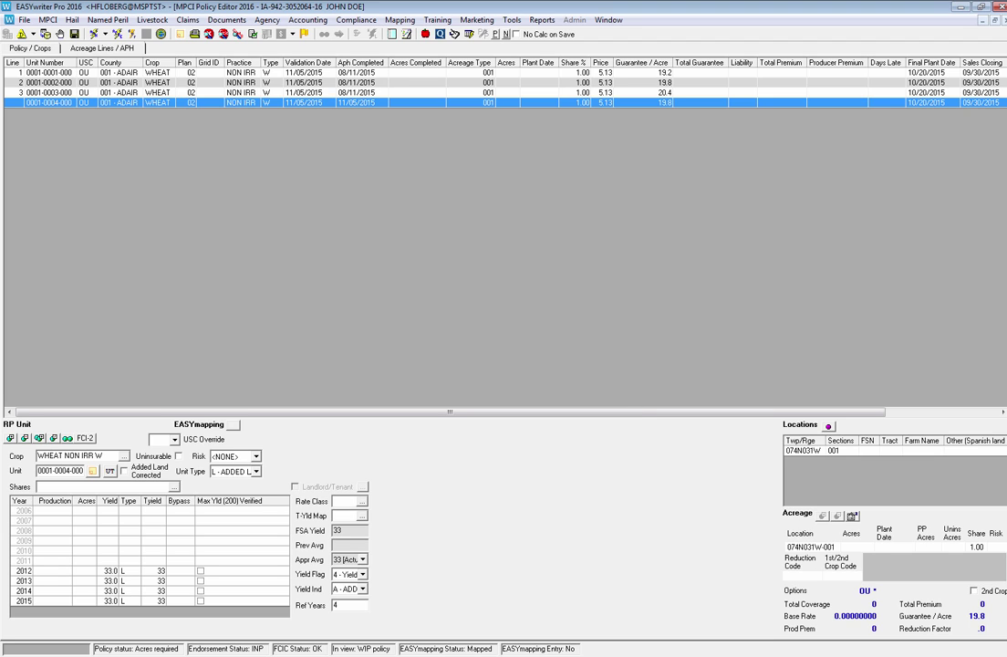
left_click(60, 34)
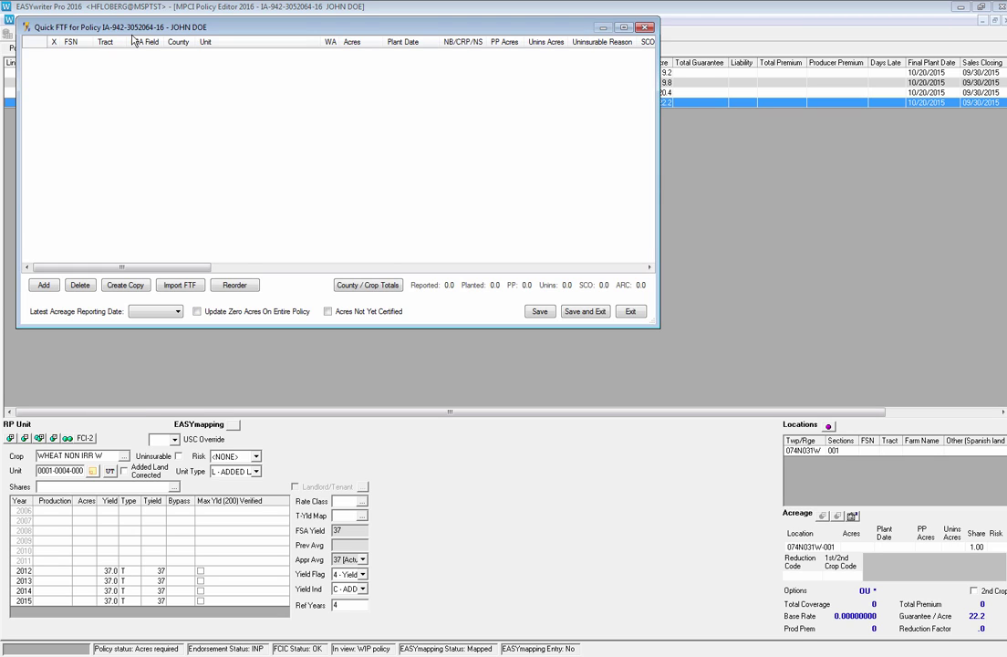
left_click(45, 285)
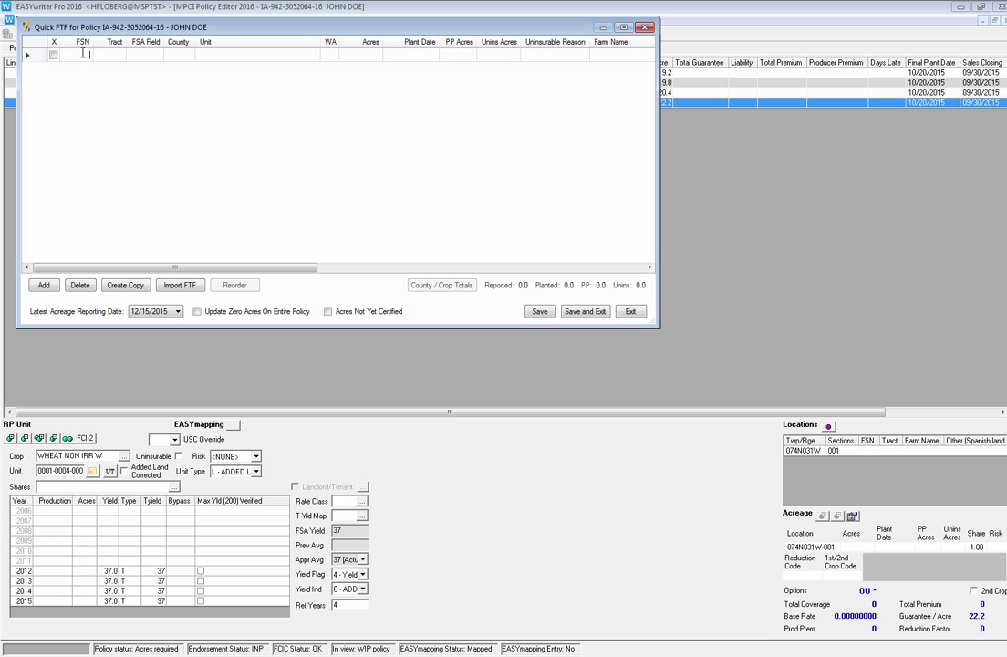
type("2502")
key("Tab")
type("1512")
key("Tab")
type("001")
key("Tab")
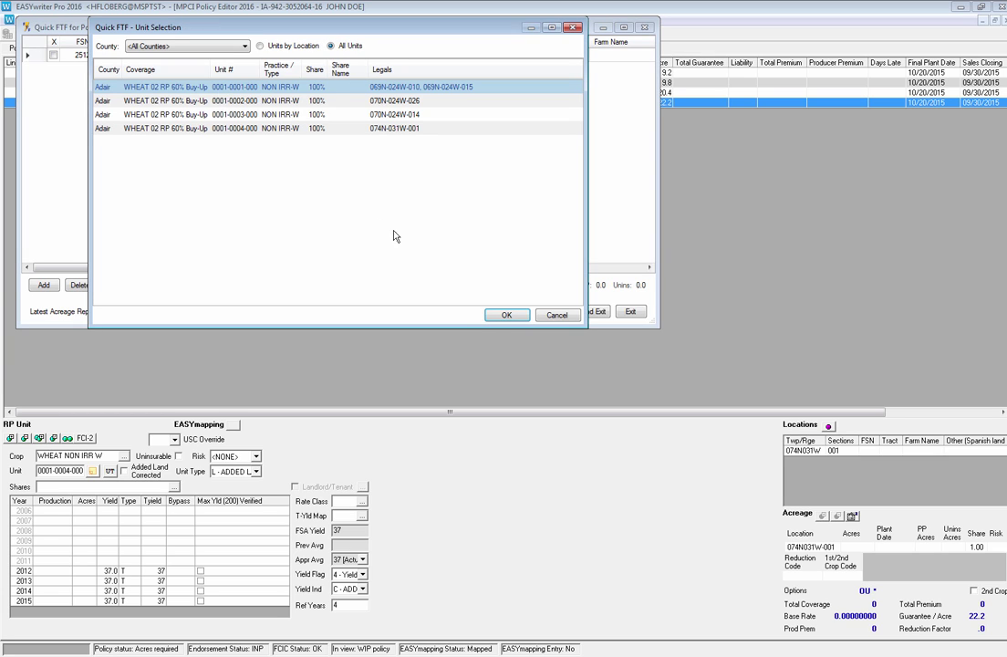
left_click(507, 315)
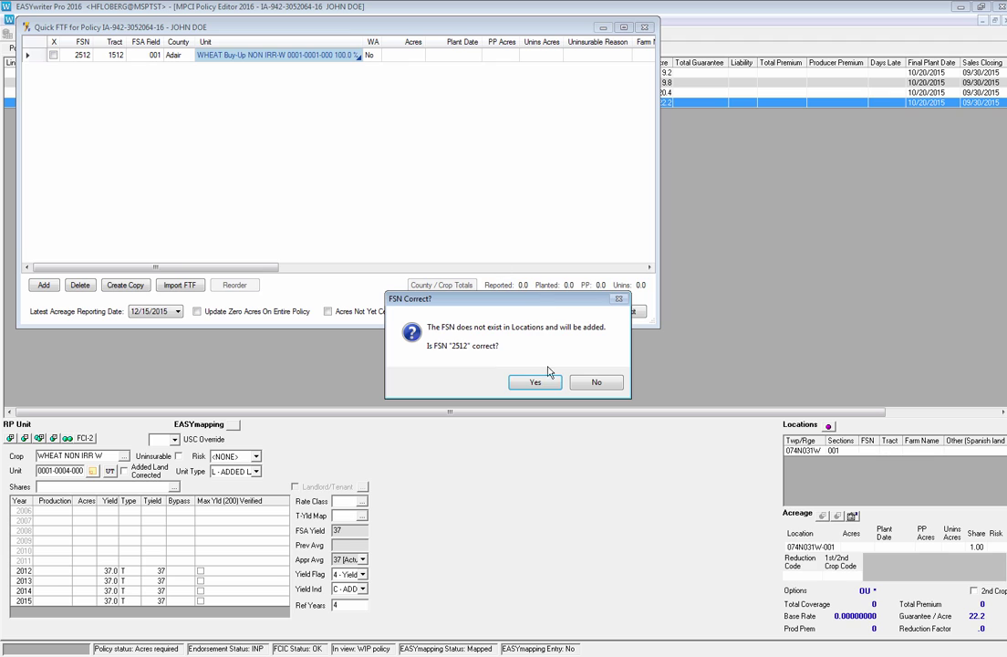
left_click(536, 386)
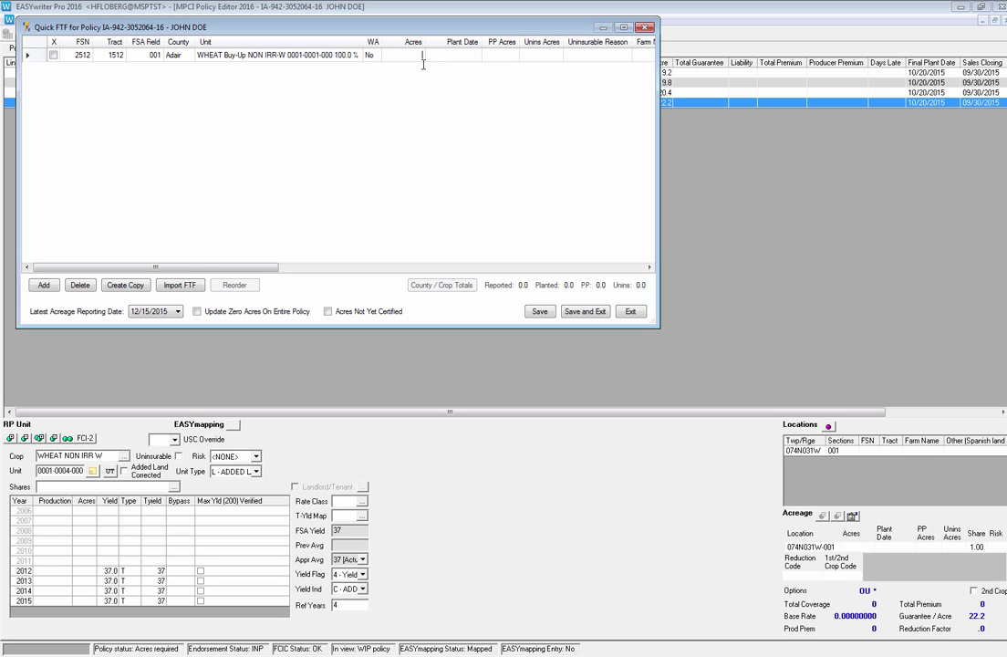
type("200")
key("Tab")
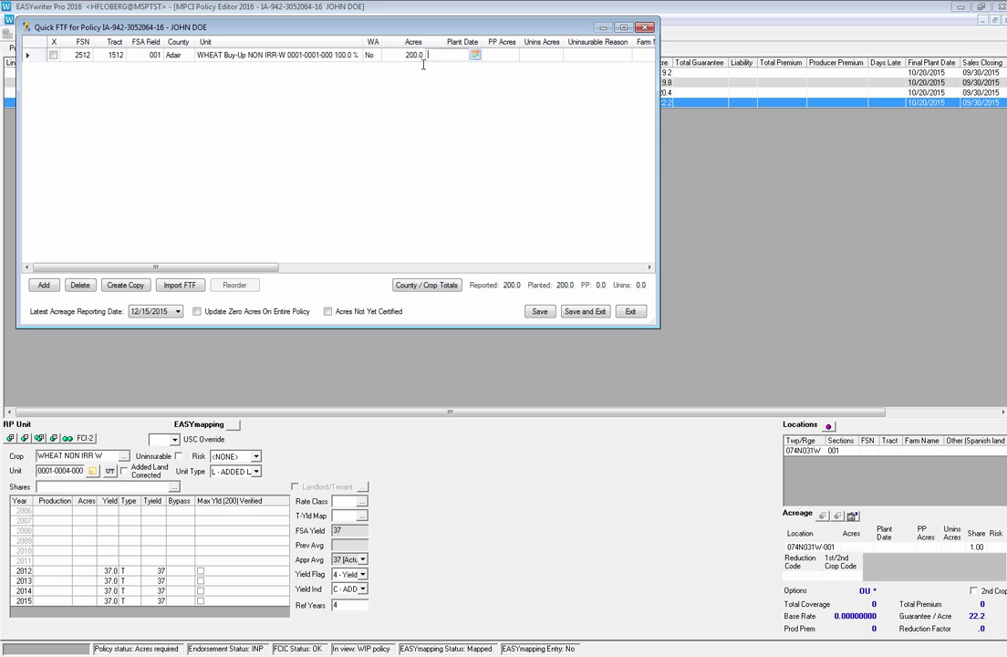
type("0")
key("BackSpace")
type("11052015")
key("Tab")
left_click(44, 285)
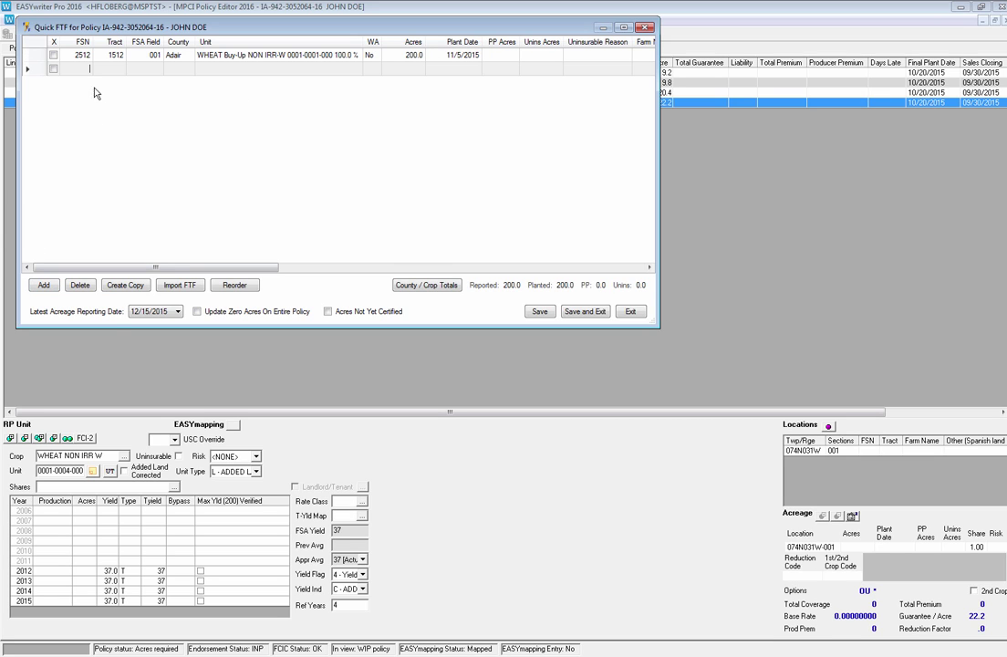
type("2510")
key("BackSpace")
type("2")
key("Tab")
type("1141")
key("Tab")
type("002")
key("Tab")
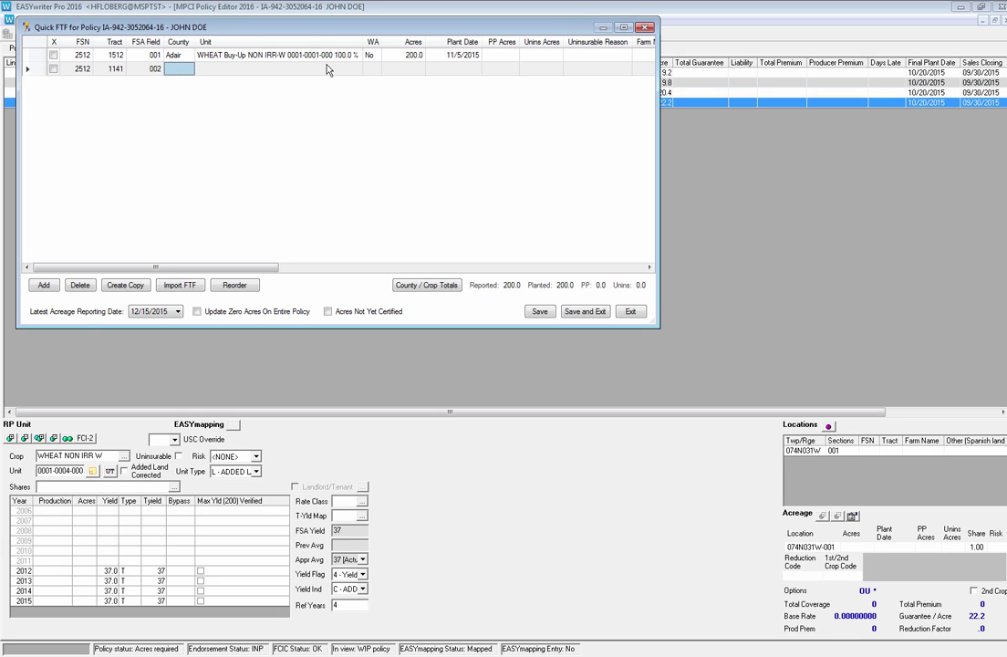
left_click(301, 68)
left_click(356, 69)
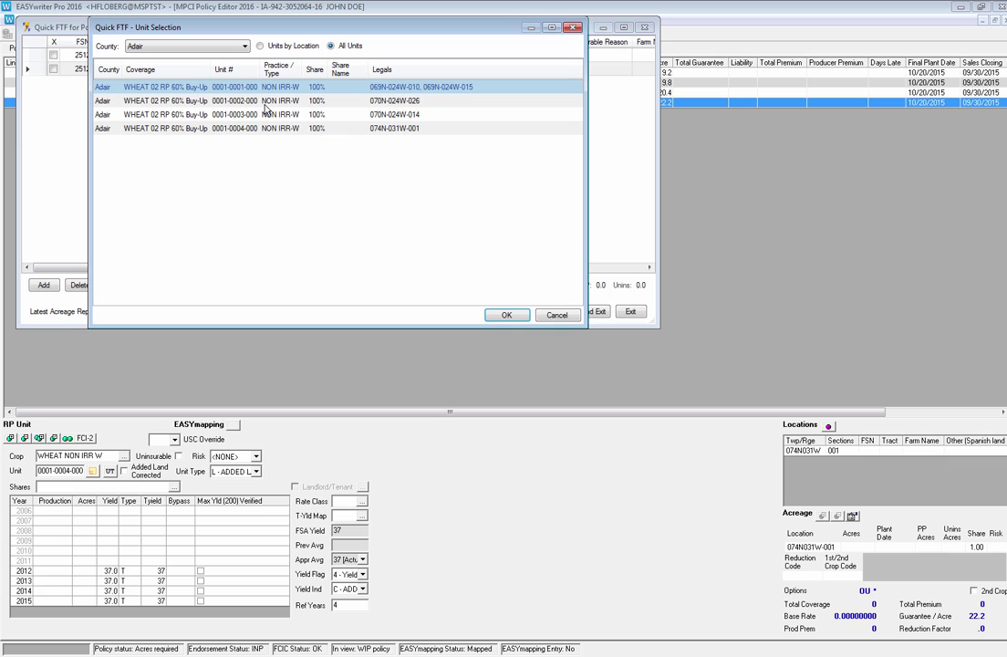
left_click(232, 99)
left_click(508, 315)
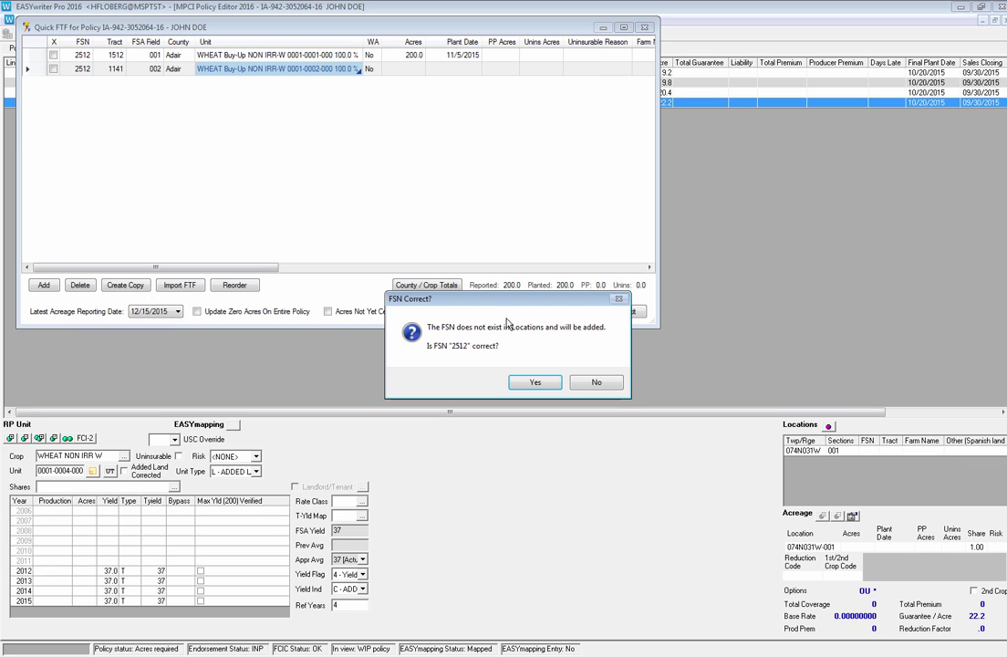
left_click(541, 382)
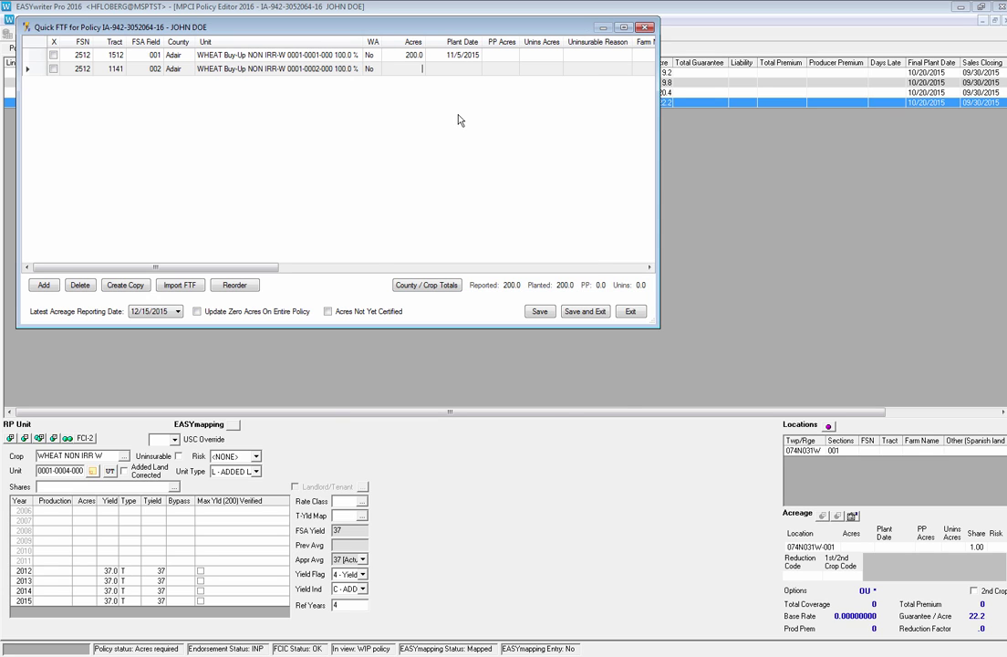
type("200")
key("Tab")
type("110")
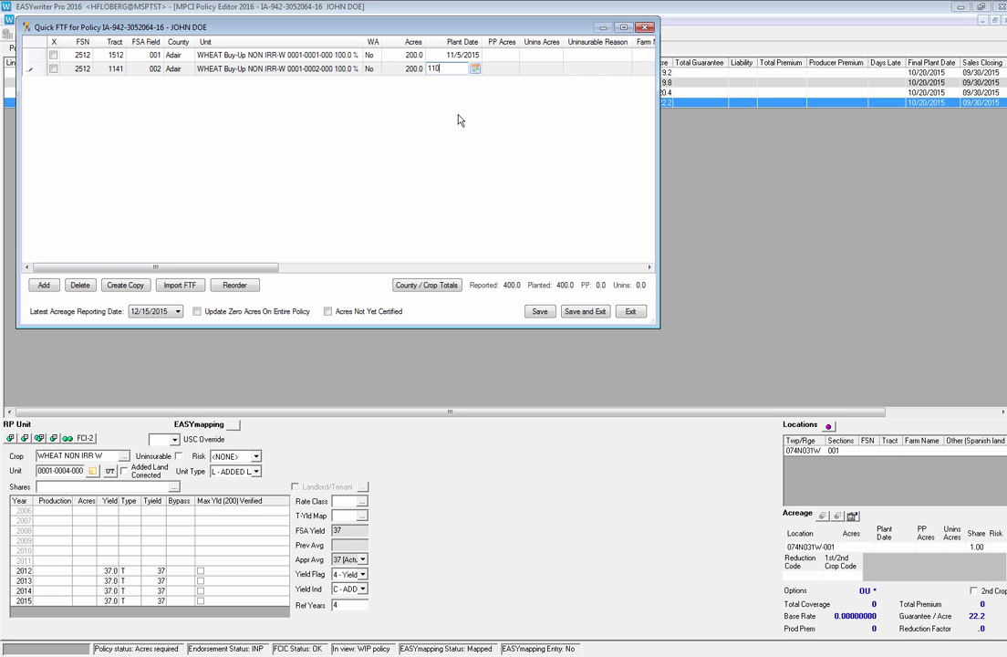
type("52015")
key("Tab")
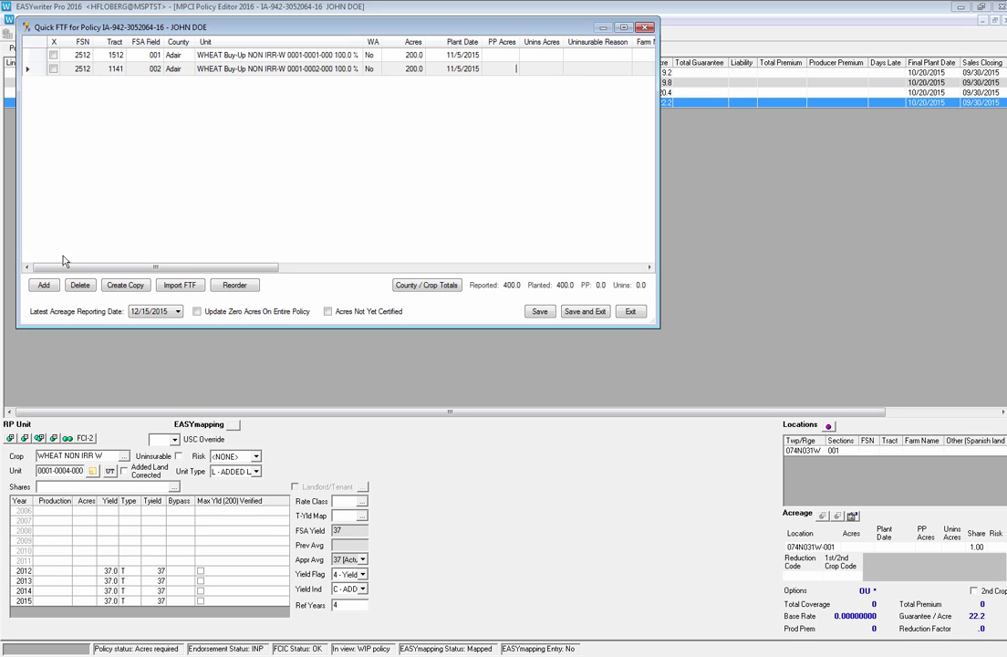
left_click(43, 284)
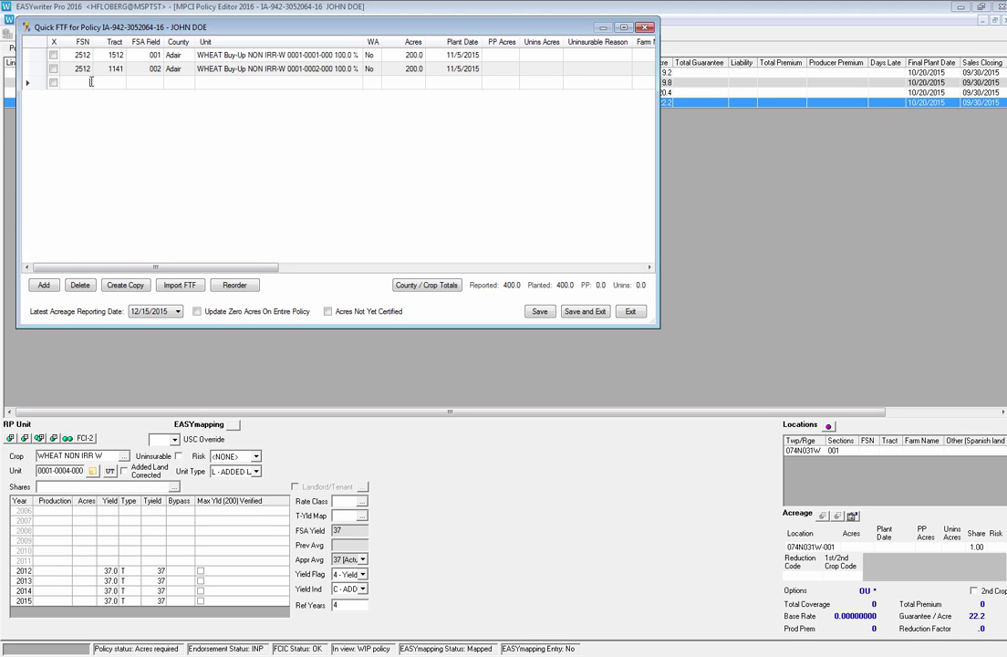
left_click(91, 83)
type("2512")
key("Tab")
type("1141")
key("Tab")
type("003")
key("Tab")
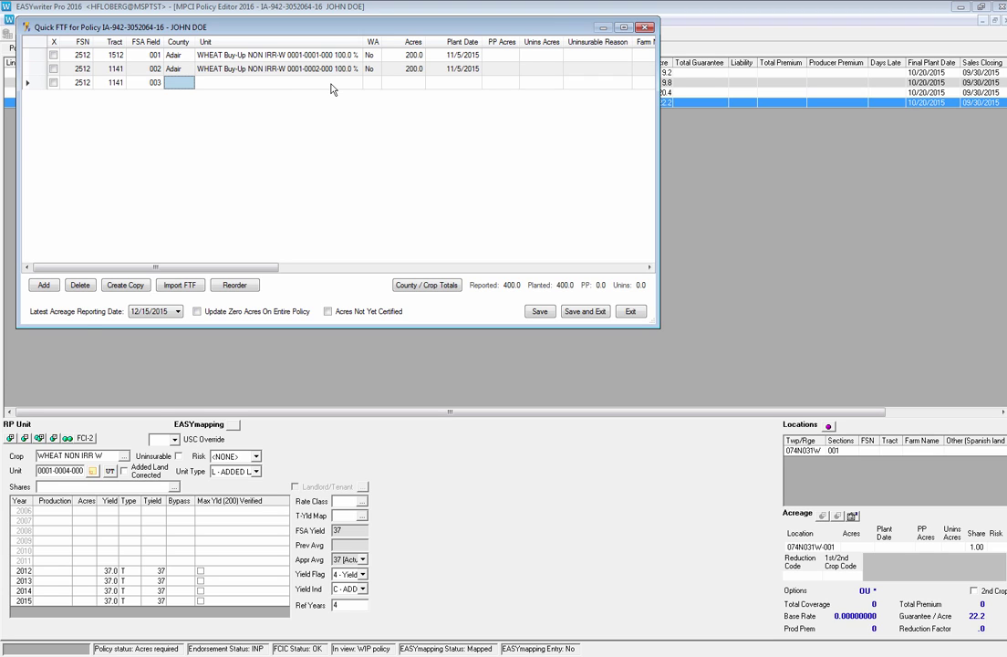
left_click(291, 81)
left_click(346, 47)
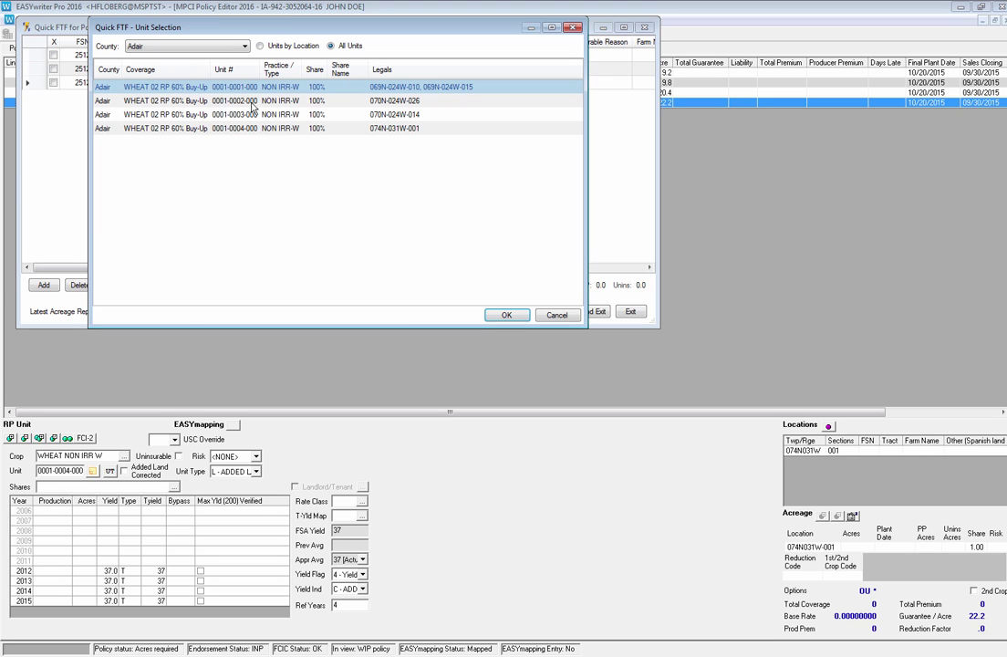
left_click(239, 114)
left_click(504, 317)
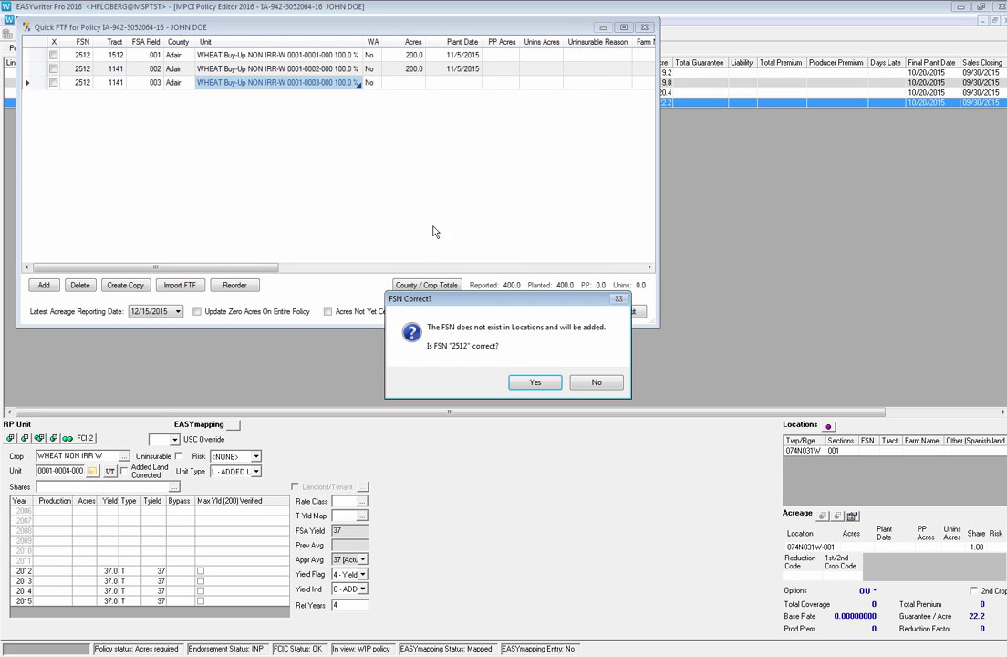
left_click(463, 332)
type("200")
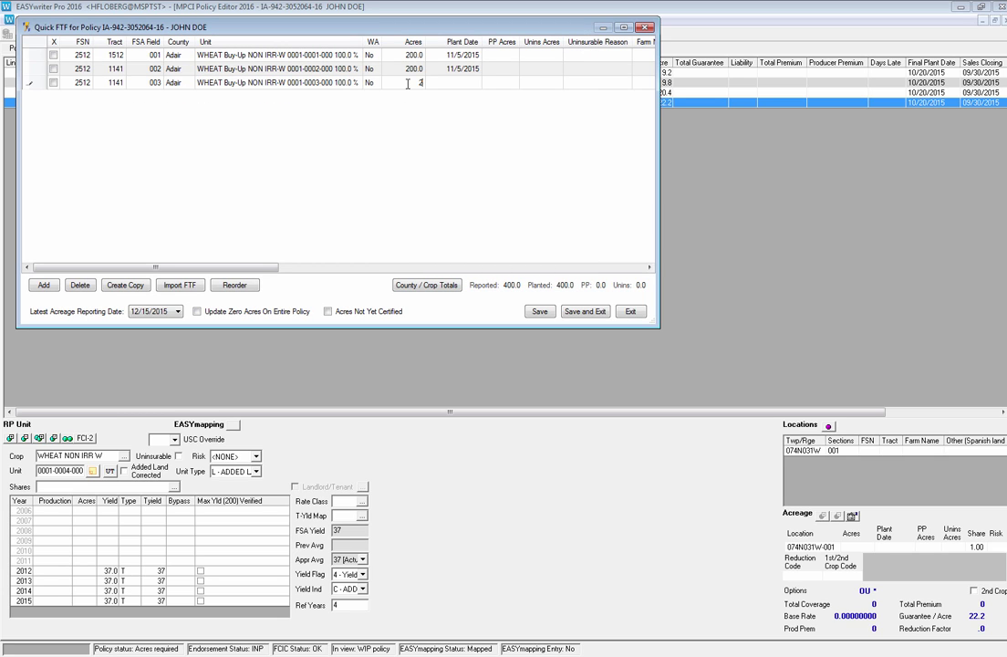
key("Tab")
type("00")
key("BackSpace")
key("BackSpace")
type("11/5/2015")
key("Tab")
left_click(43, 286)
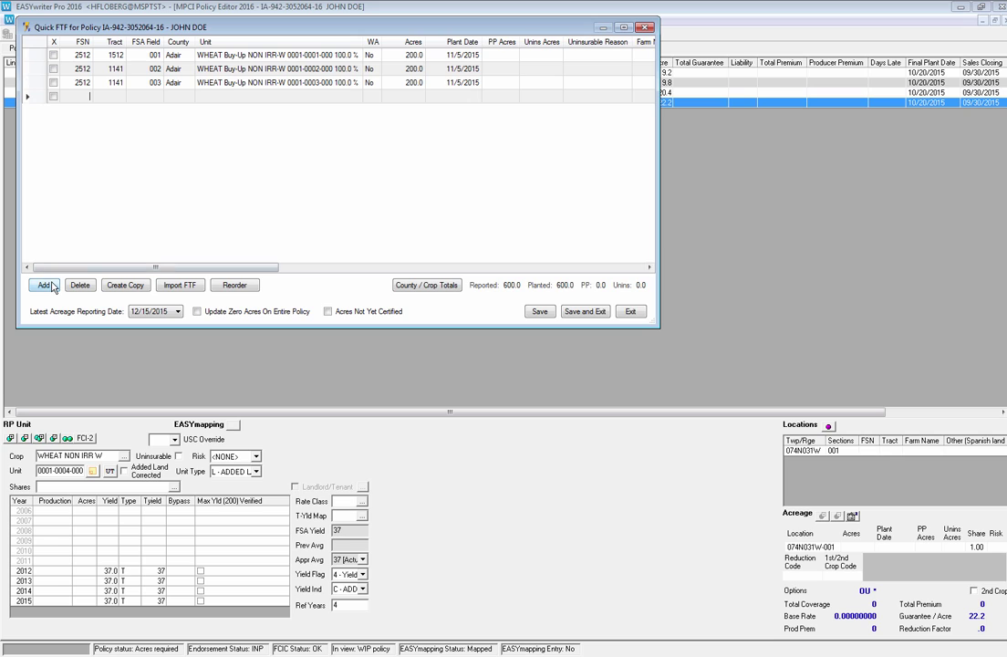
type("2512")
key("Tab")
type("1141")
key("Tab")
type("004")
key("Tab")
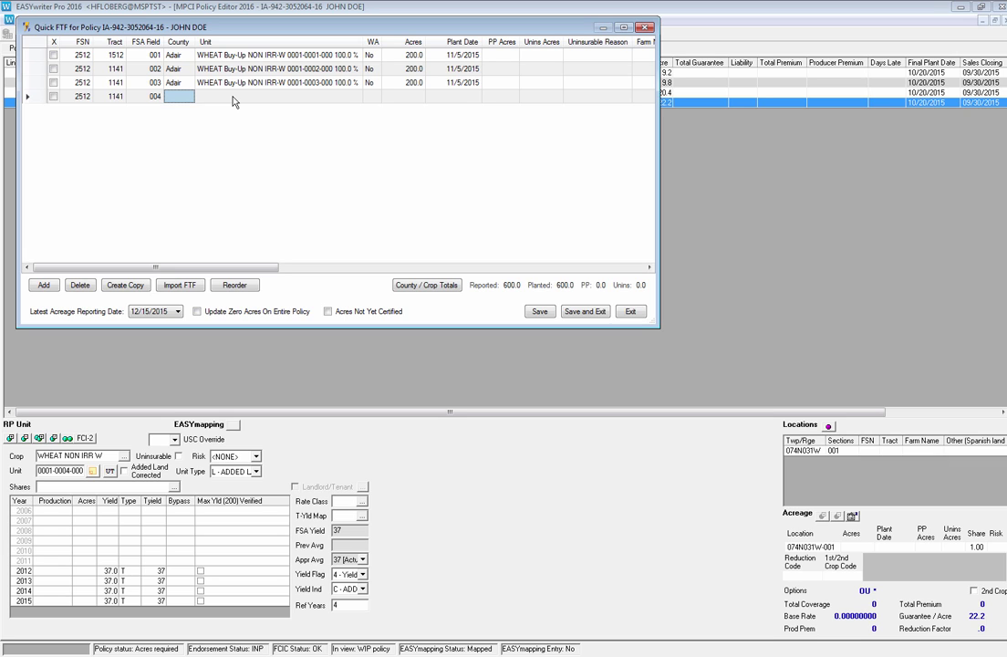
key("Tab")
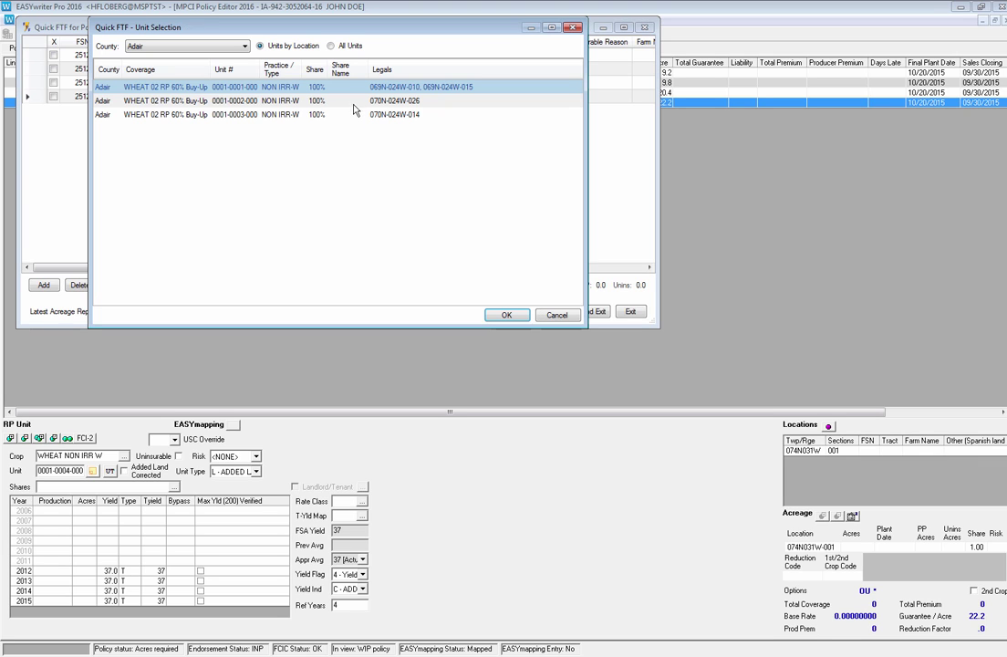
left_click(330, 46)
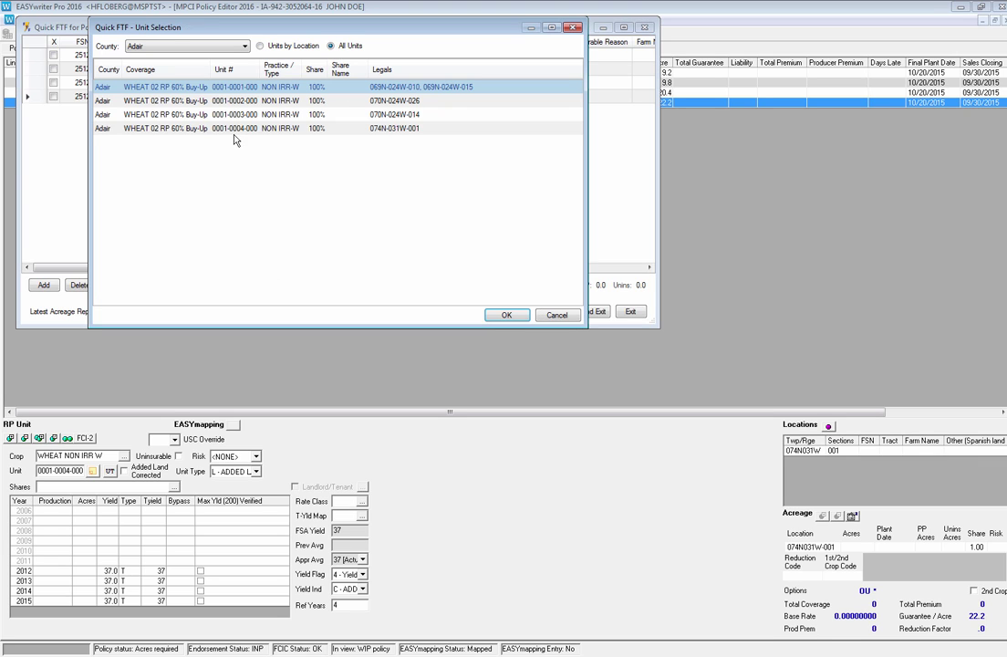
double_click(219, 128)
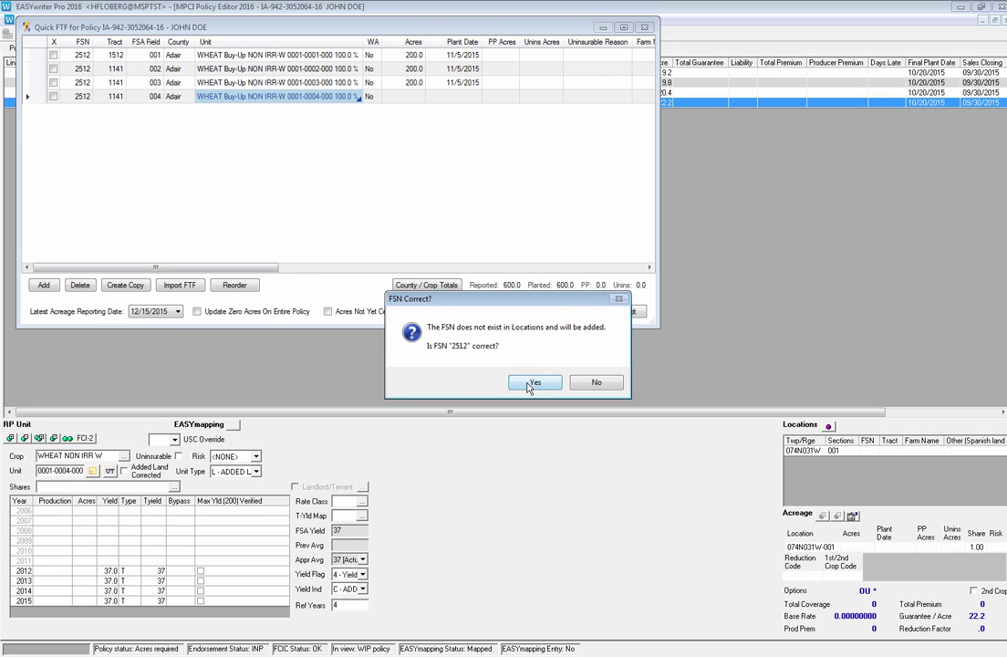
left_click(533, 382)
type("700")
key("Tab")
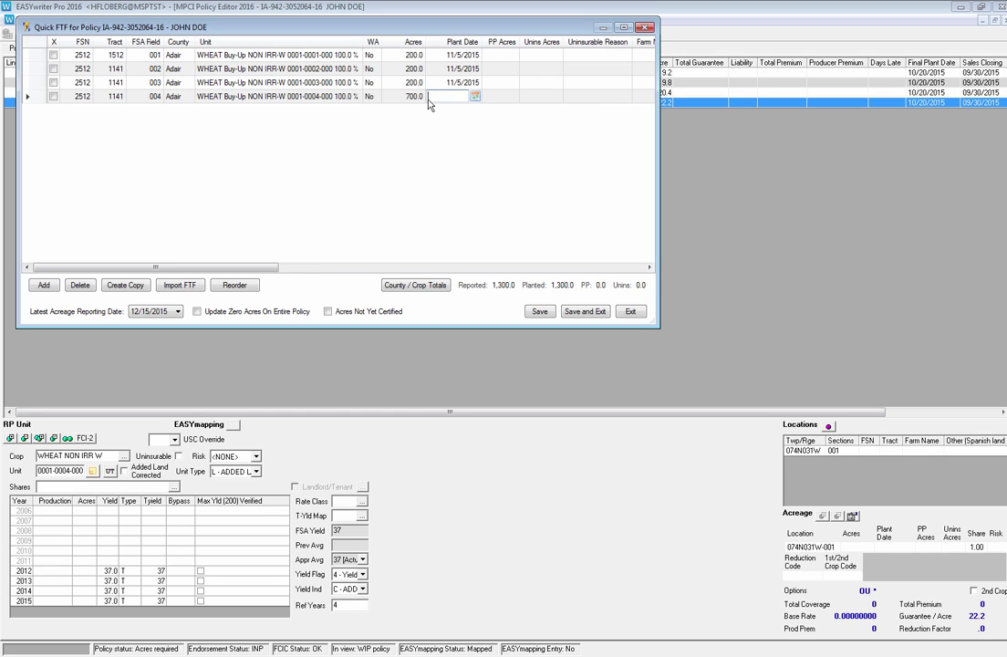
type("1")
type("1")
type("/5/2015")
key("Tab")
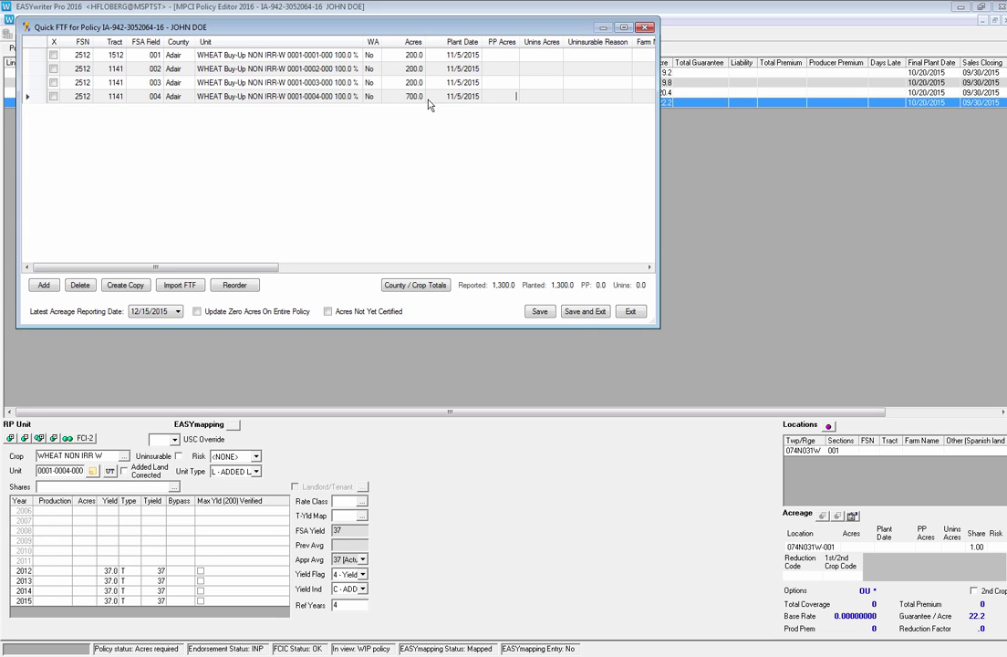
left_click(543, 316)
Exit Quick FTF and acknowledge the four unmapped FSN 2512 acreage lines.
left_click(639, 314)
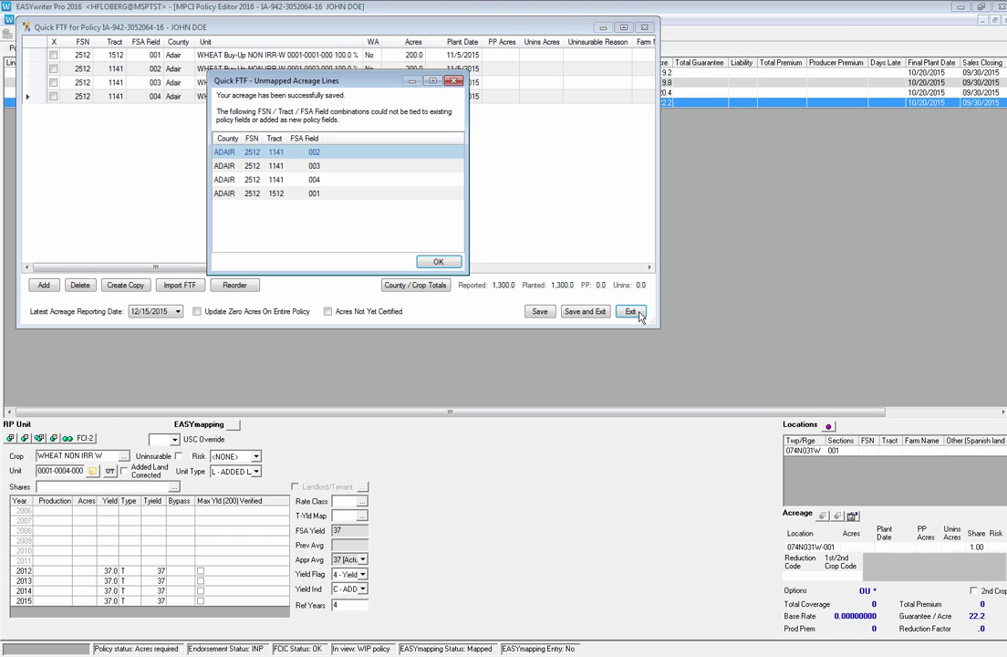
left_click(439, 261)
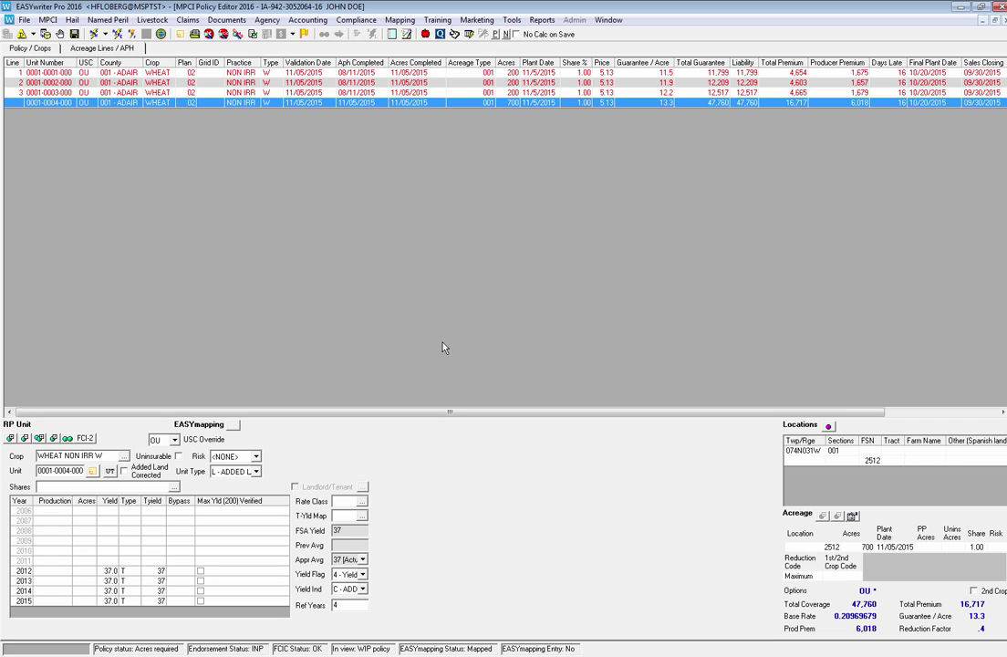
left_click(209, 37)
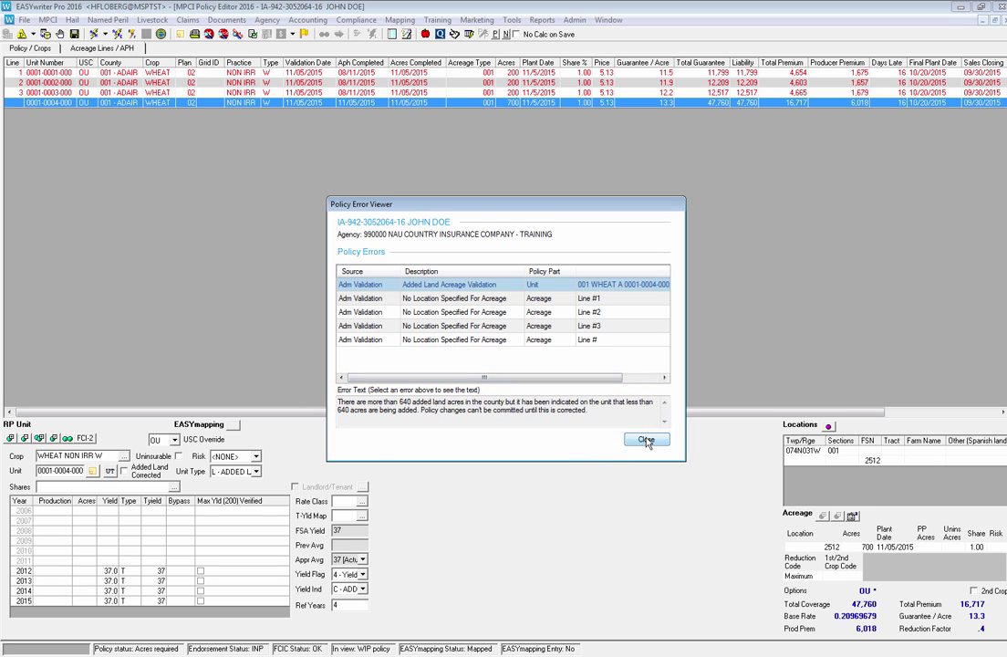
left_click(646, 440)
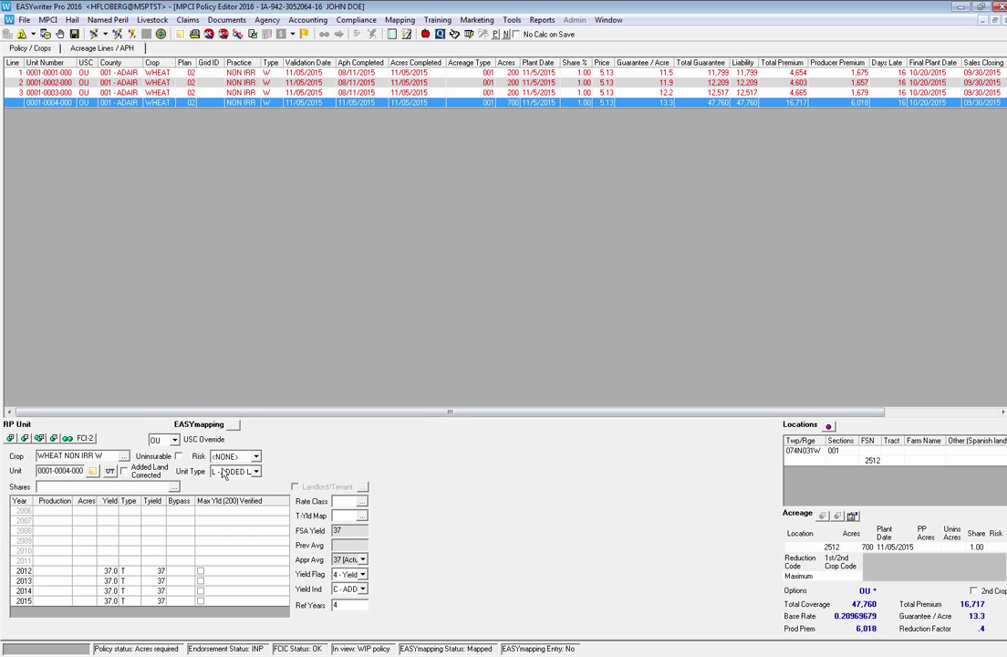
left_click(257, 470)
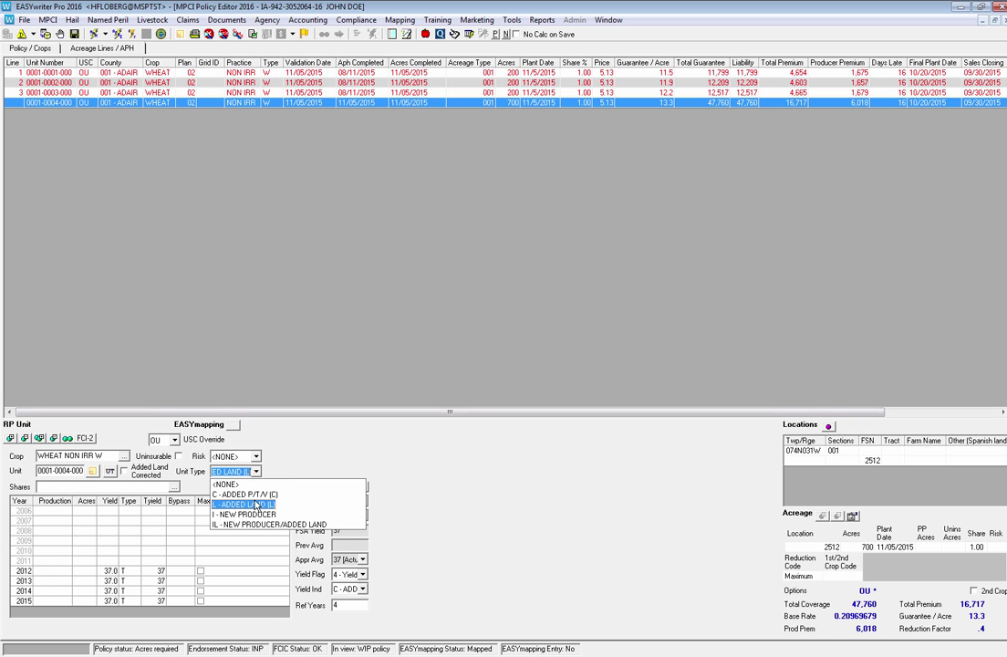
left_click(224, 430)
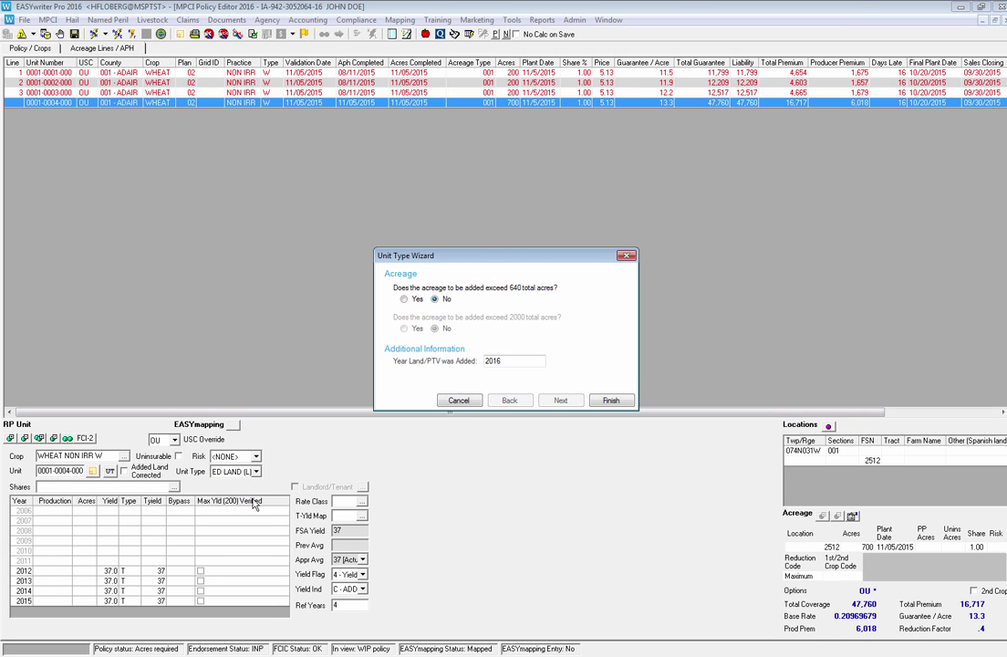
left_click(402, 299)
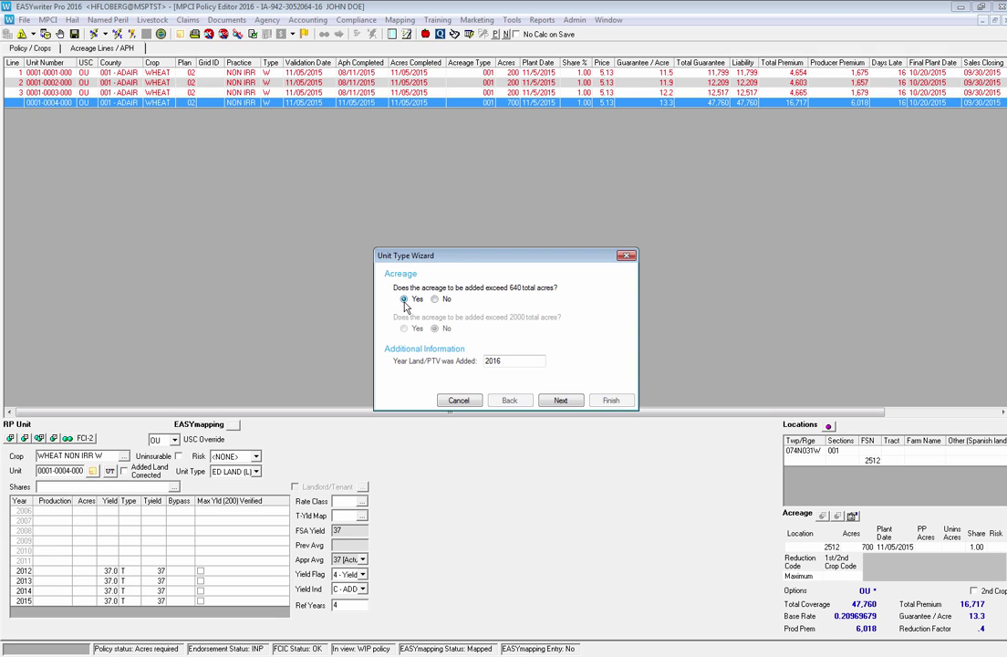
left_click(560, 400)
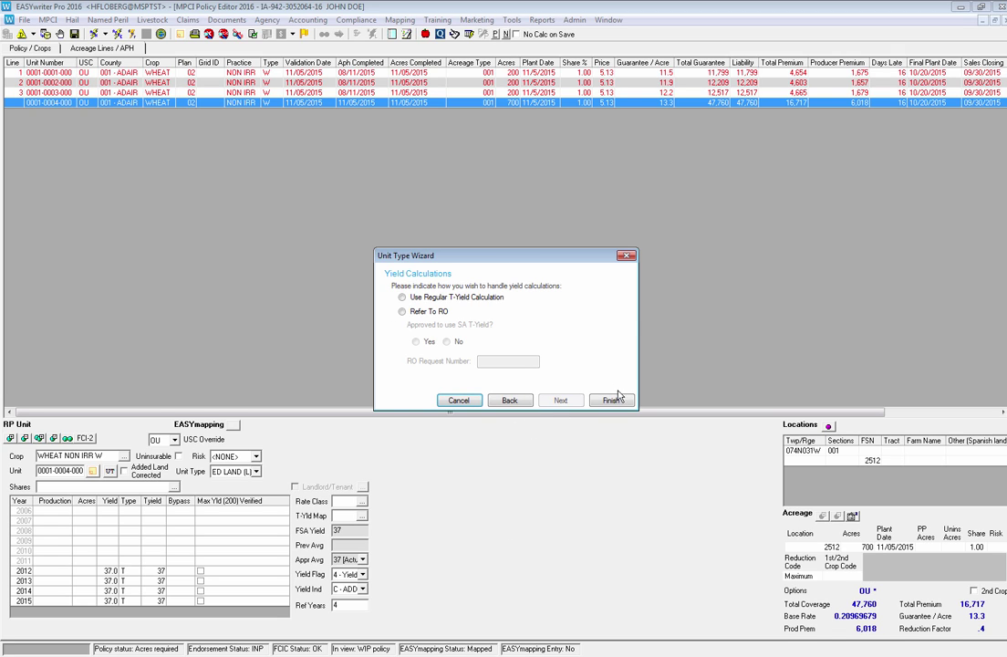
left_click(431, 301)
left_click(609, 401)
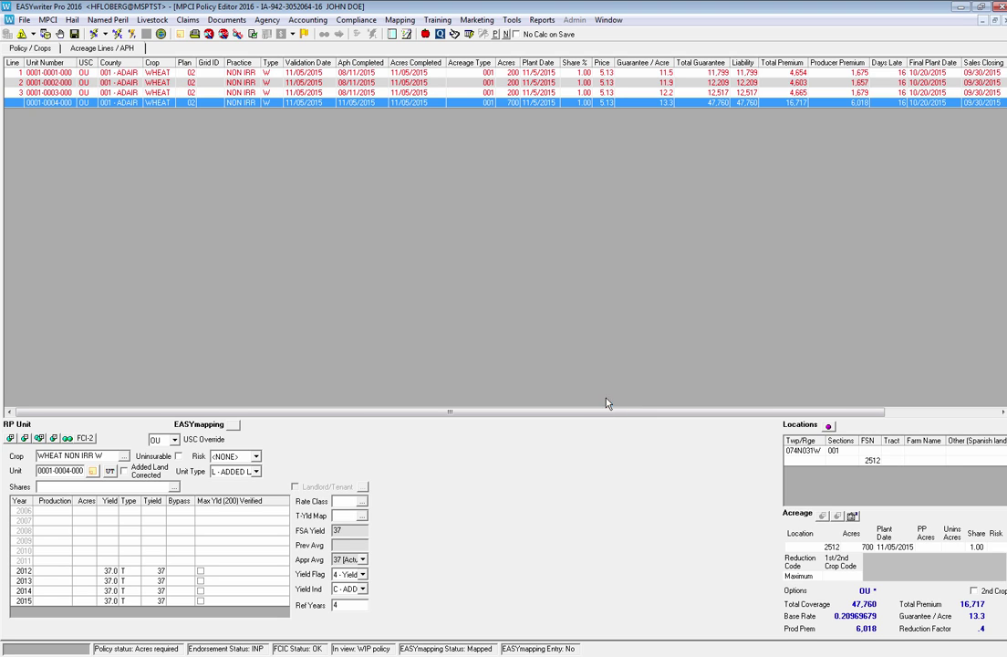
Save the wheat policy to run validations, then close the Policy Error Viewer showing location errors.
left_click(74, 33)
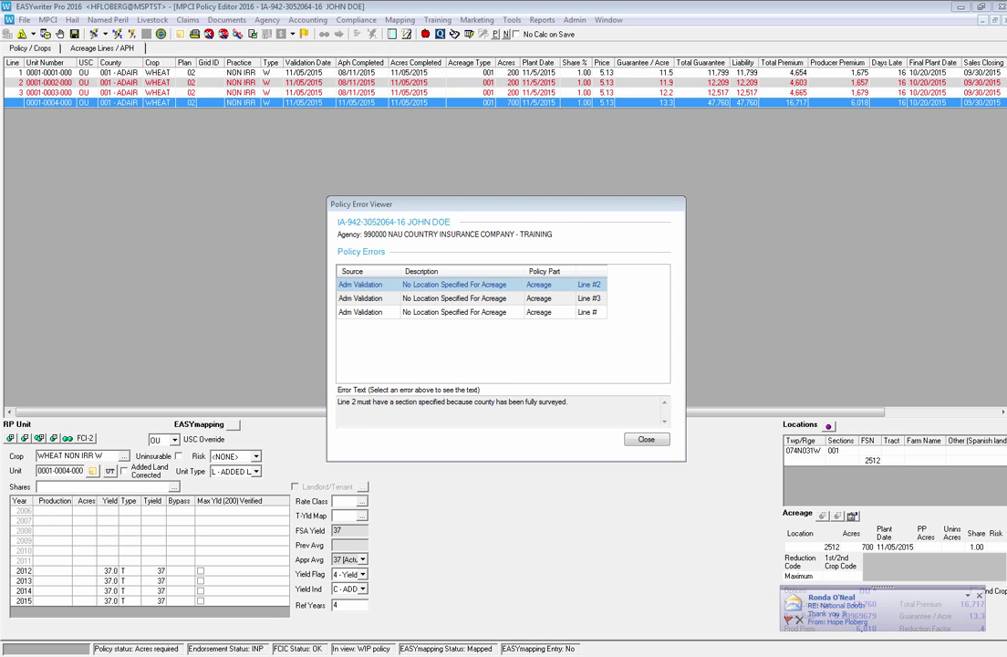
left_click(978, 595)
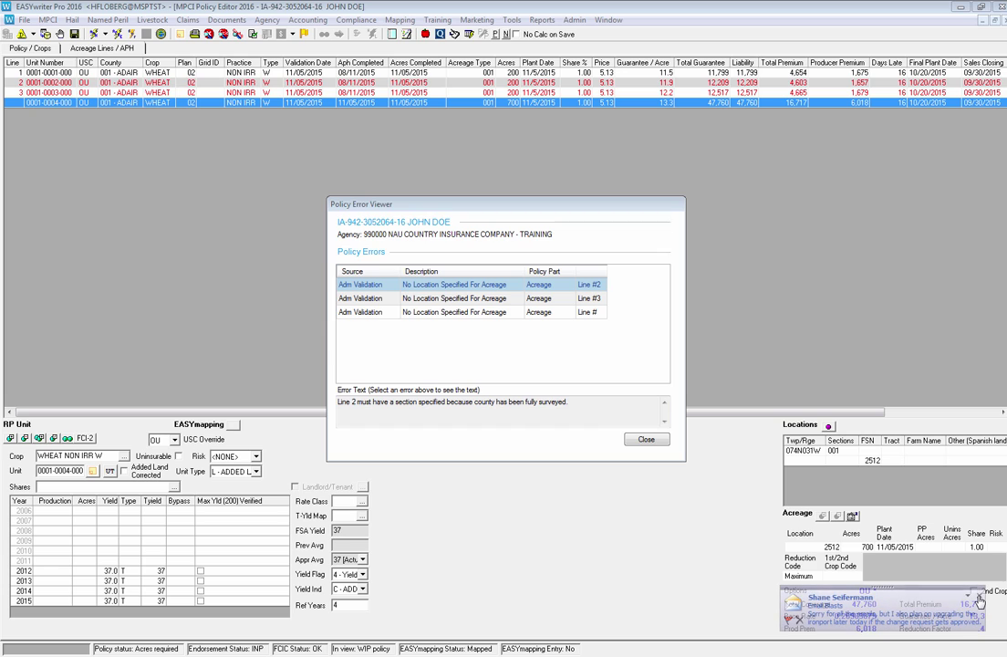
left_click(978, 599)
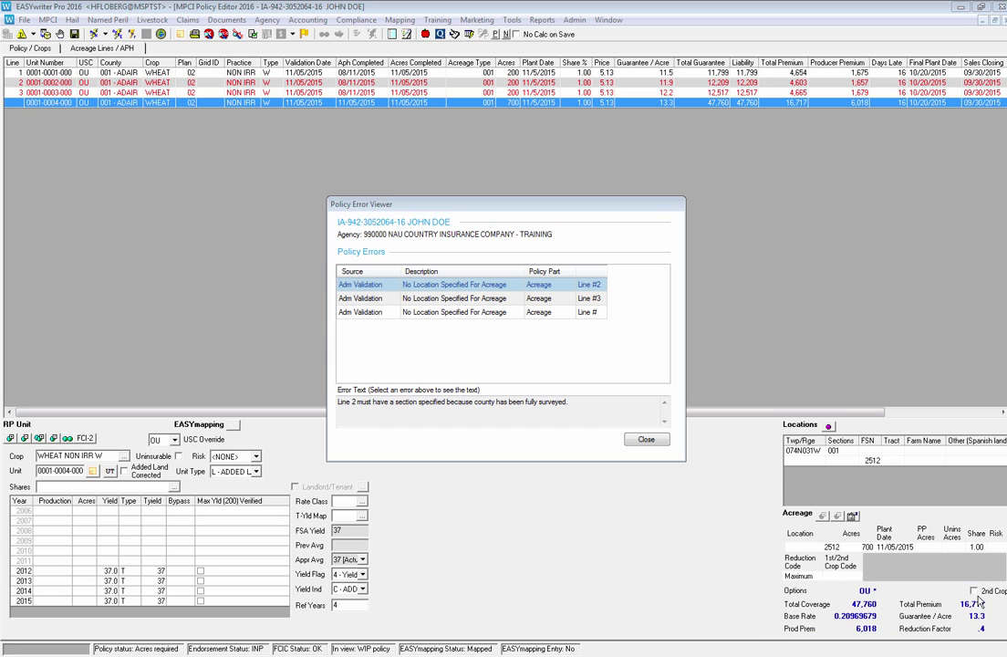
left_click(646, 438)
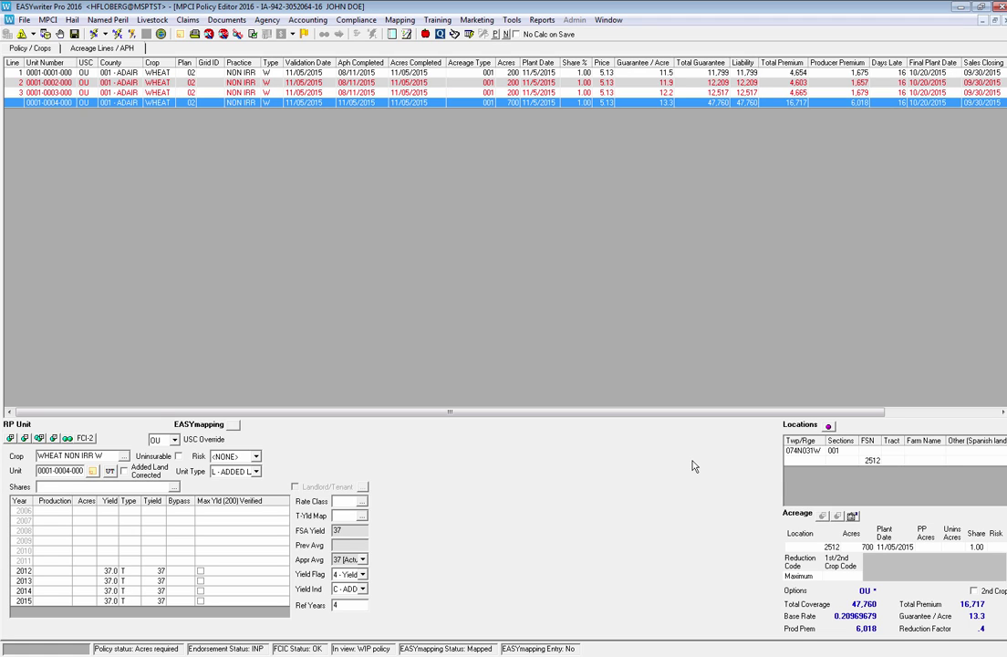
Cancel the endorsement, confirming Yes, and bring up the MPCI Policy Lookup.
left_click(55, 34)
left_click(533, 379)
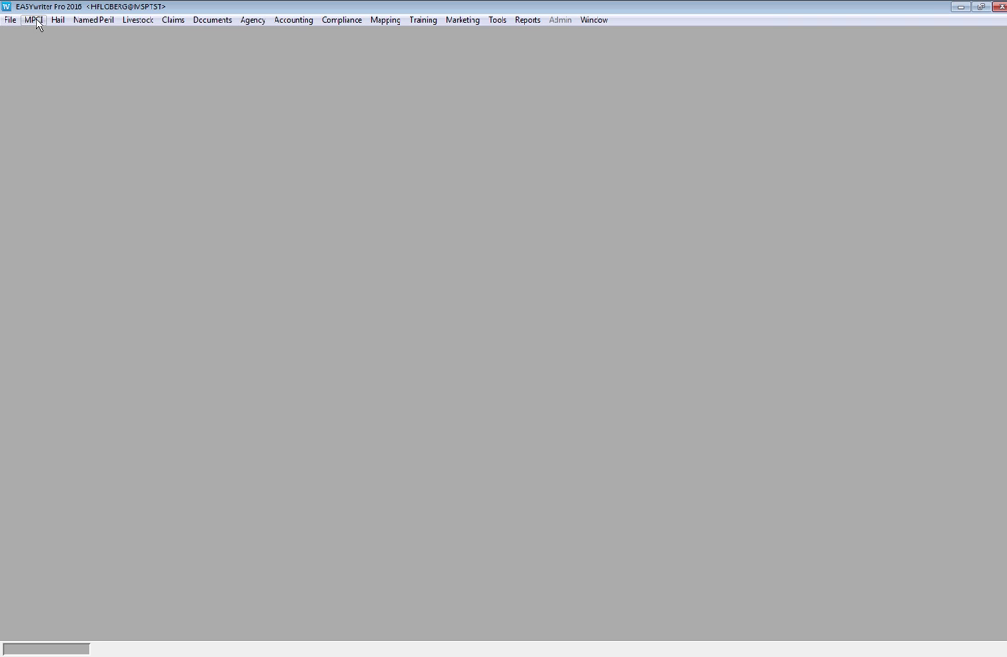
left_click(36, 20)
left_click(41, 36)
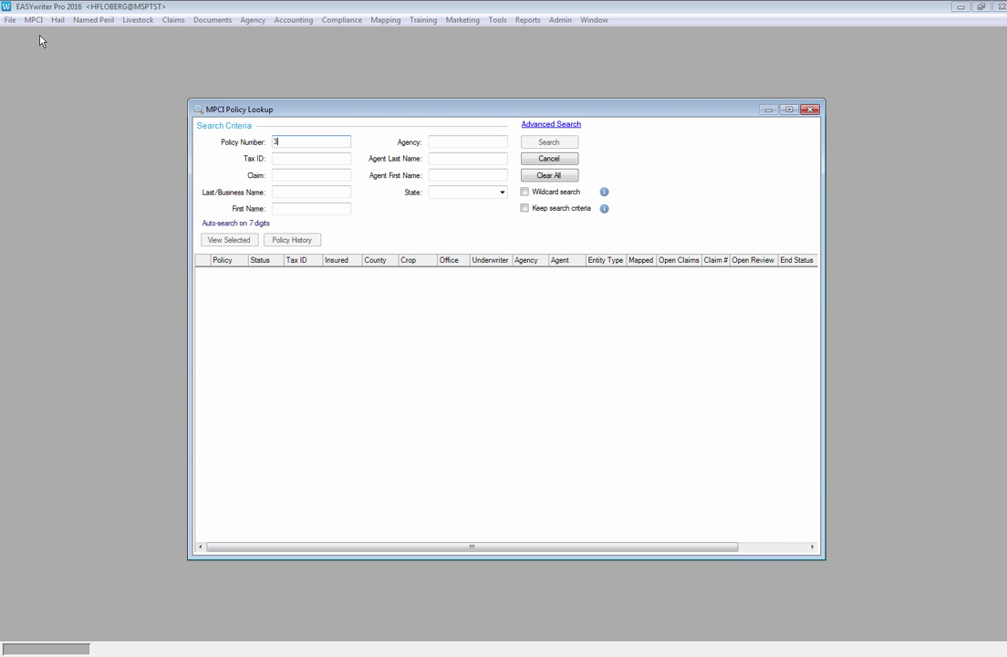
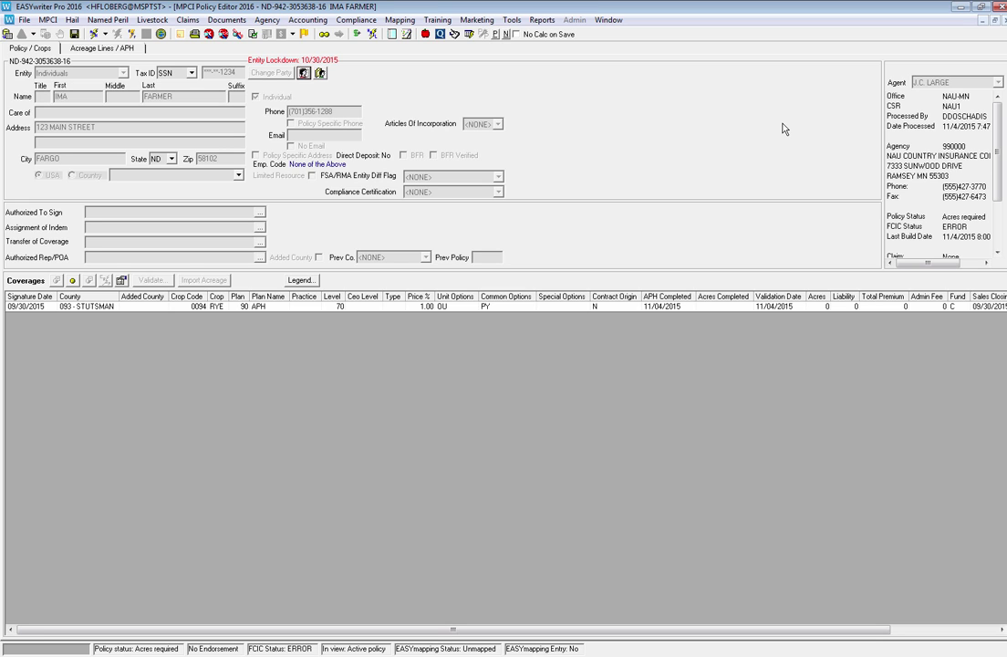
Endorse the rye policy and display its Acreage Lines / APH units.
left_click(7, 34)
left_click(102, 50)
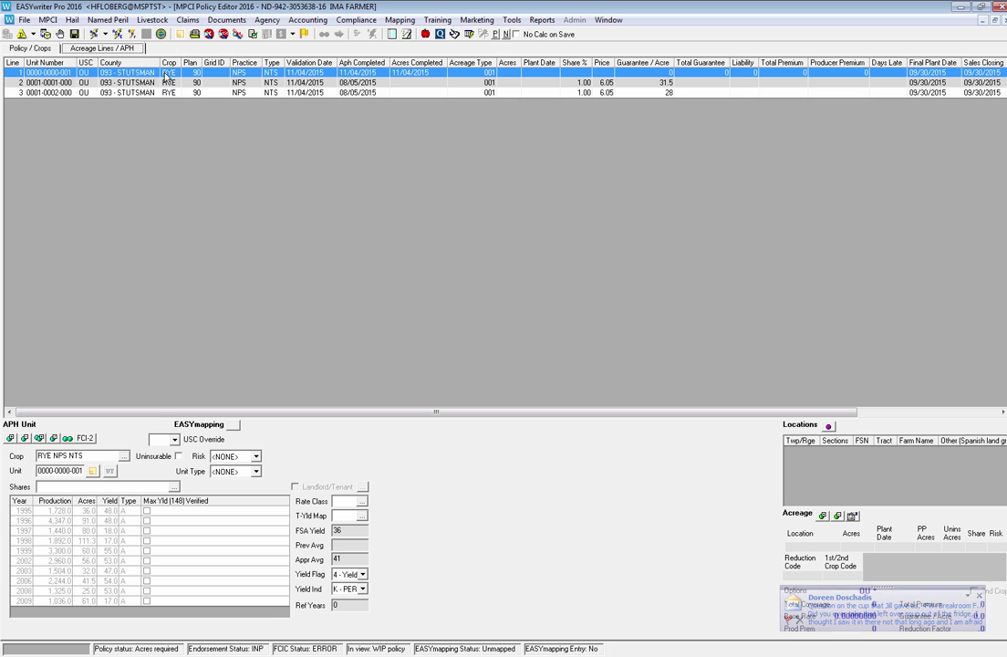
left_click(181, 83)
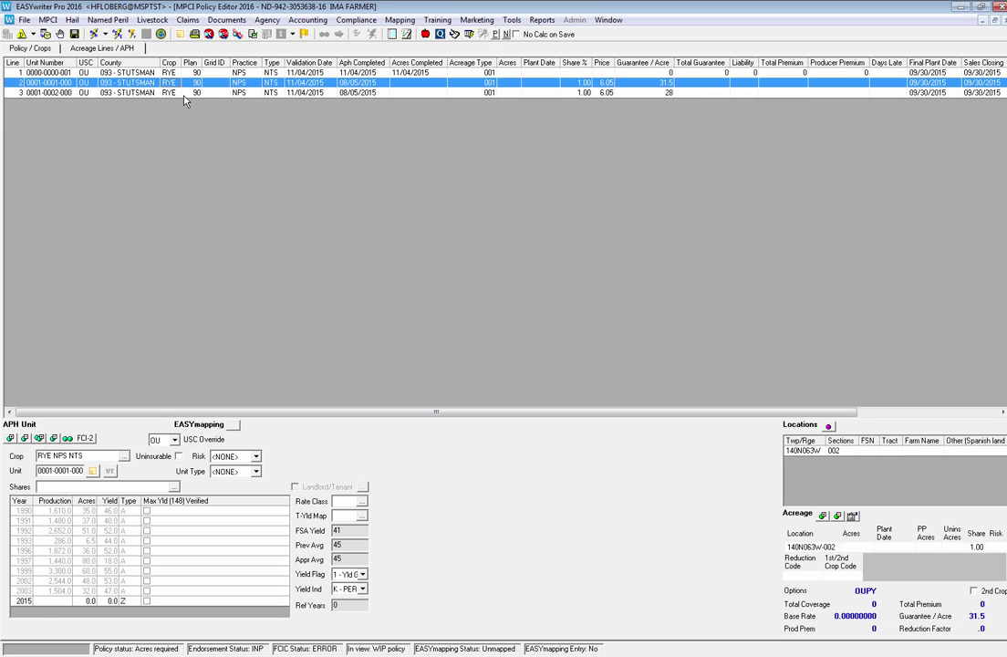
left_click(183, 93)
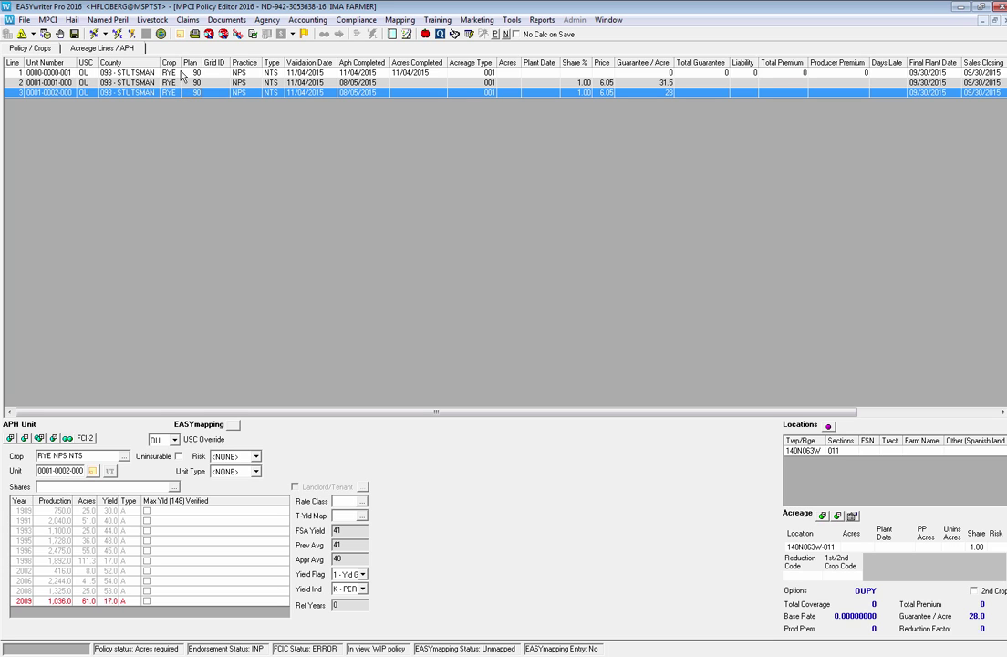
left_click(54, 73)
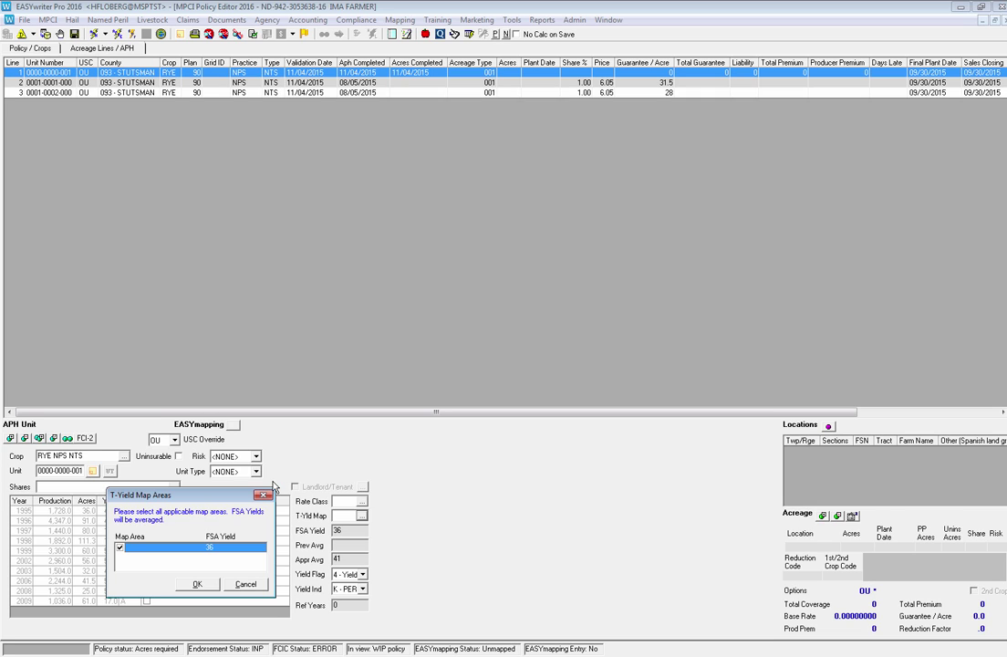
left_click(196, 584)
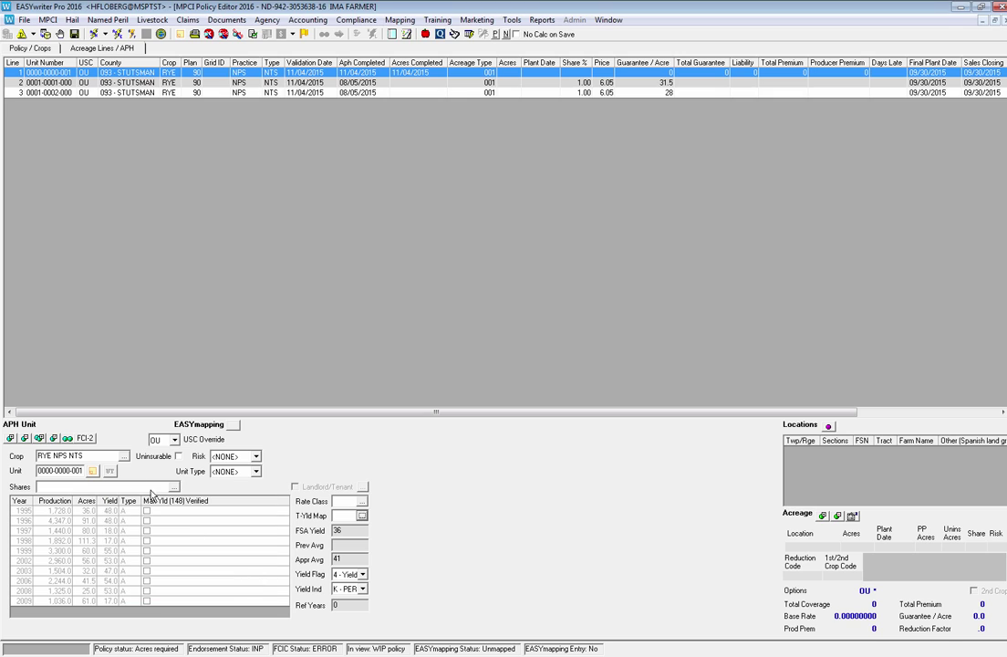
Add new unit 0001-0003 with no practice and no type specified.
left_click(10, 438)
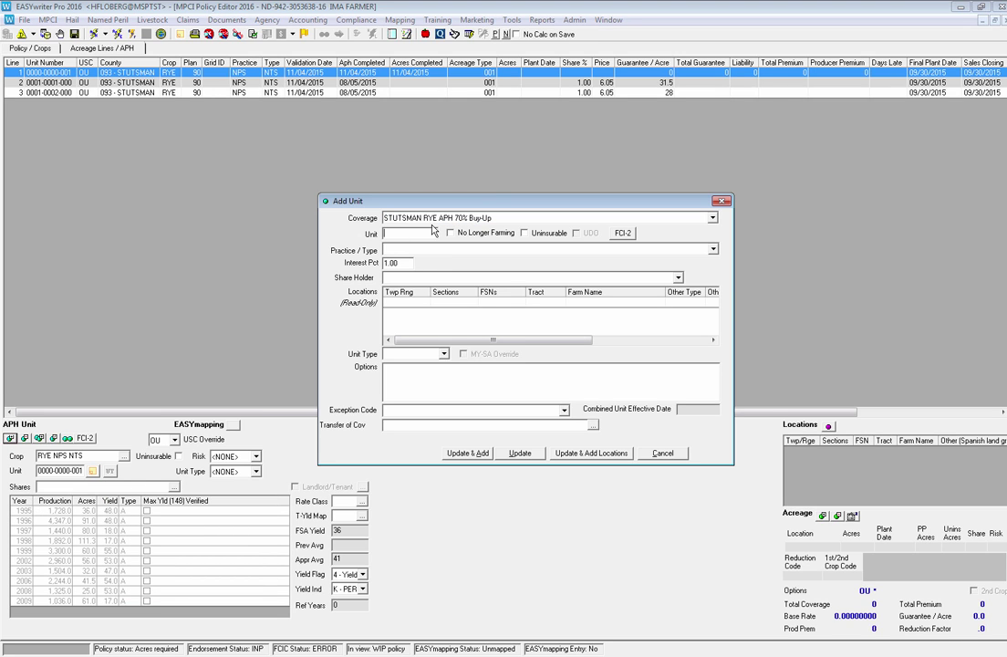
type("0001-0003")
left_click(713, 249)
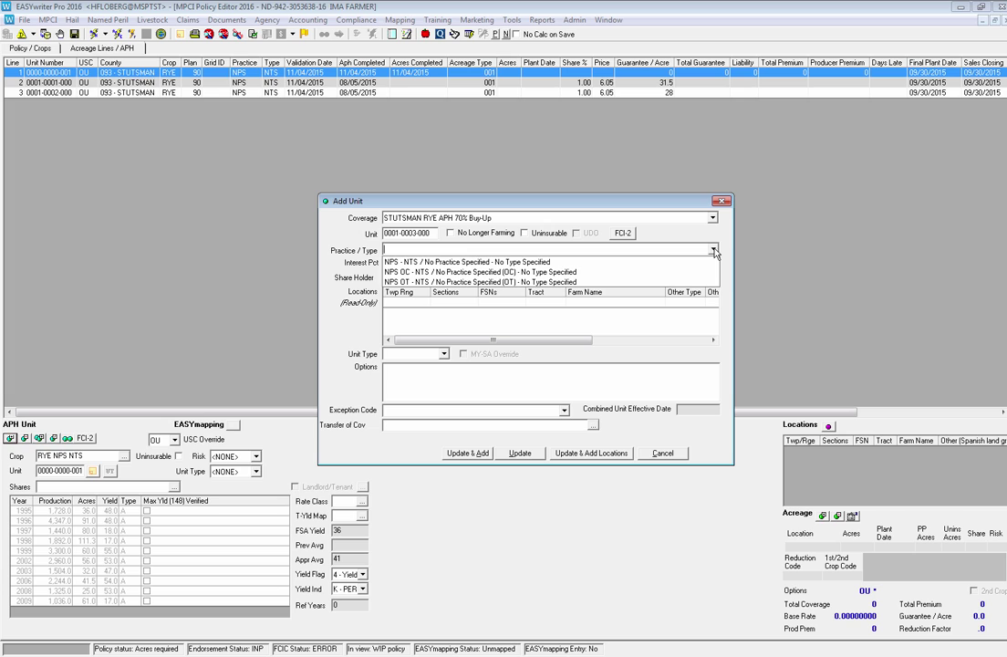
left_click(628, 266)
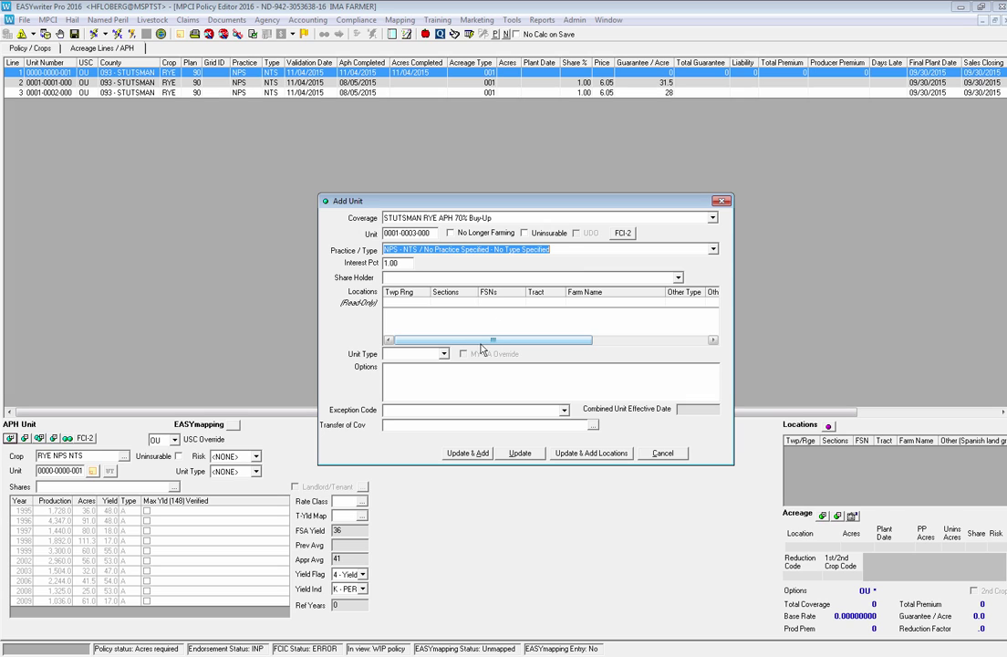
Make the new unit Added Land, not over 640 acres, added in 2016, and save it.
left_click(443, 354)
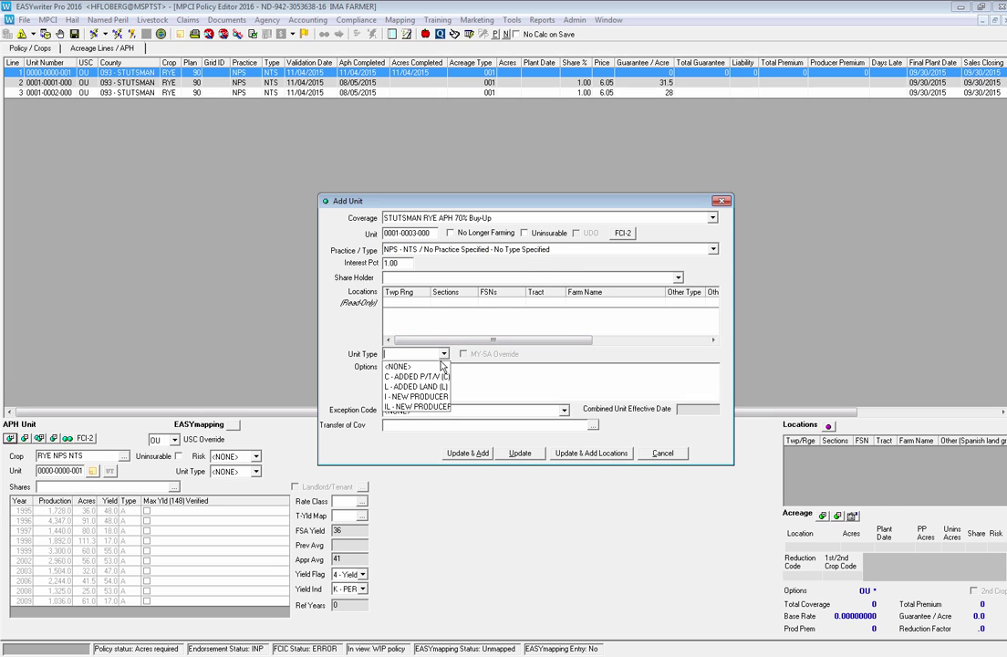
left_click(432, 387)
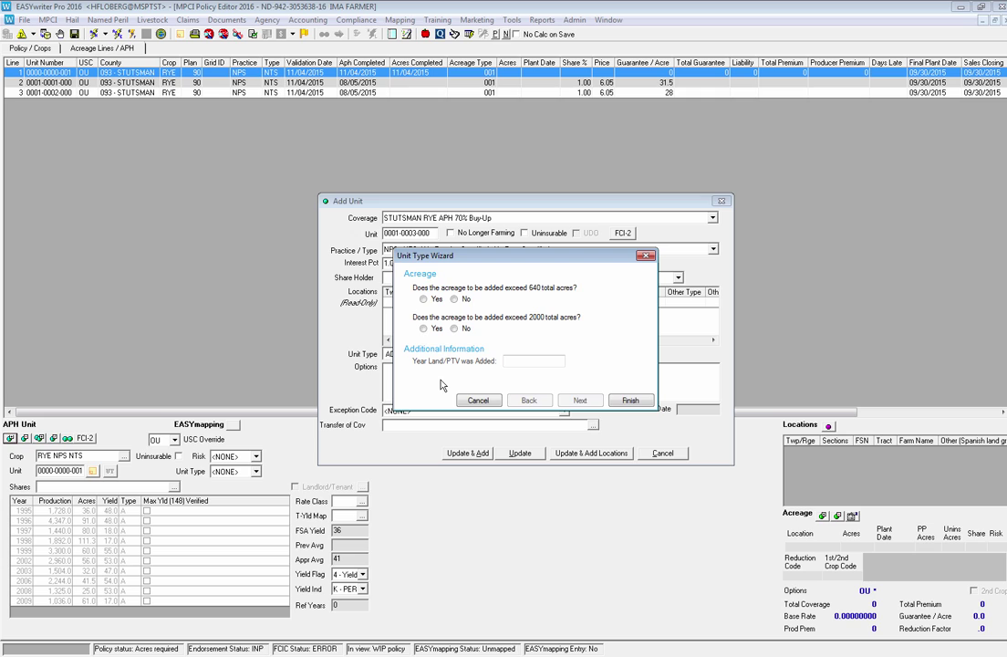
left_click(454, 300)
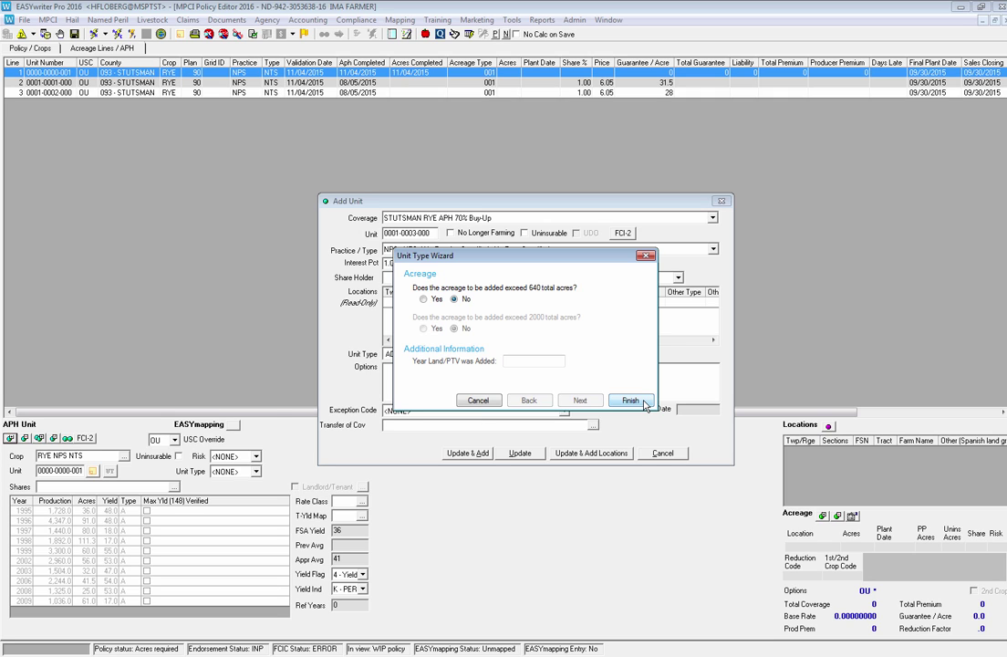
left_click(643, 404)
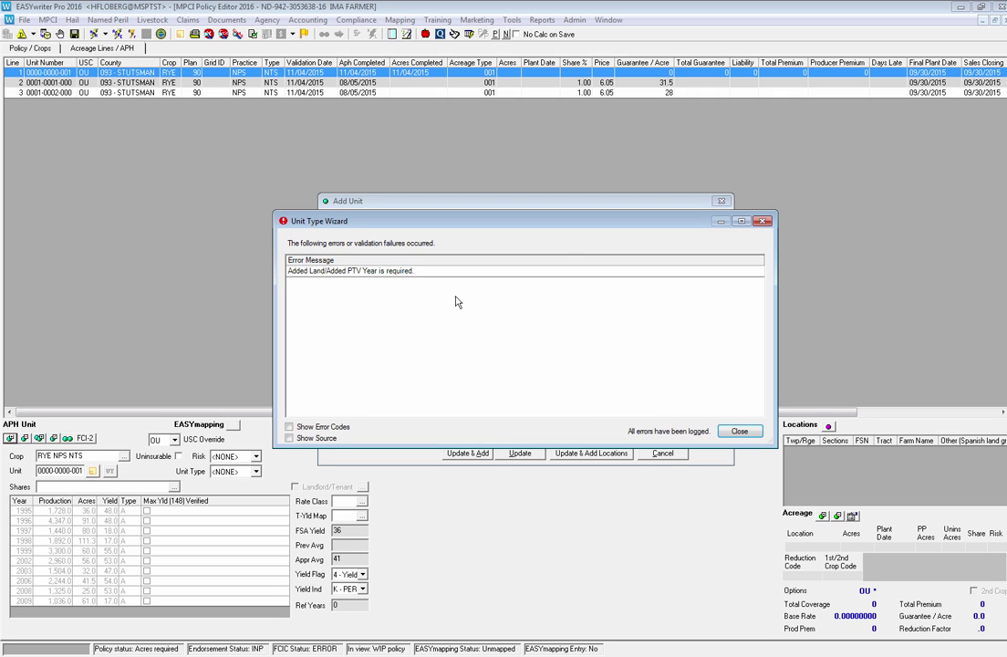
key("Return")
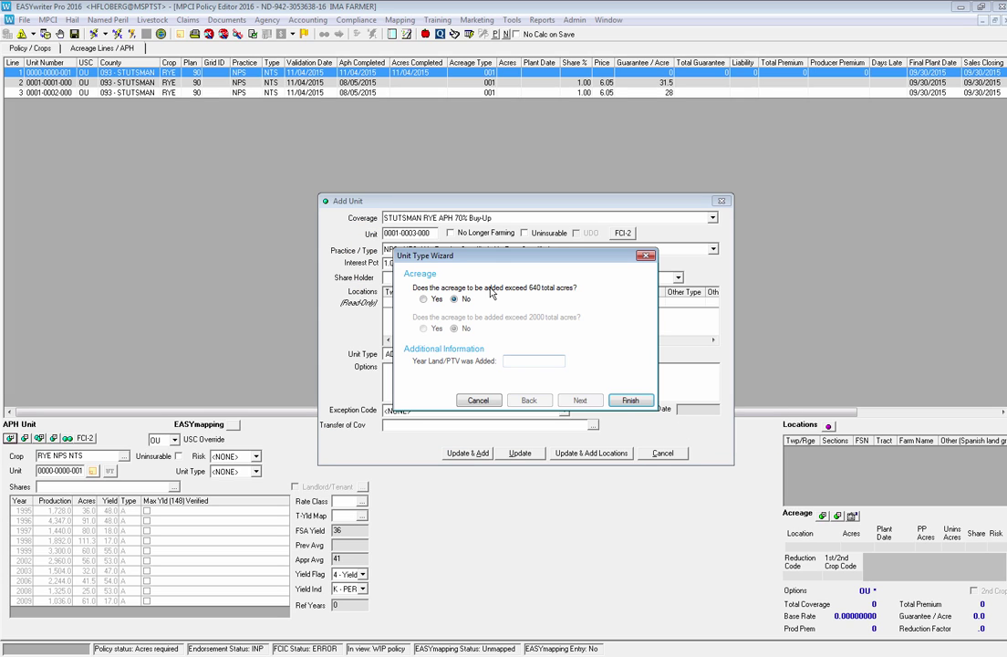
left_click(524, 361)
type("2016")
left_click(631, 400)
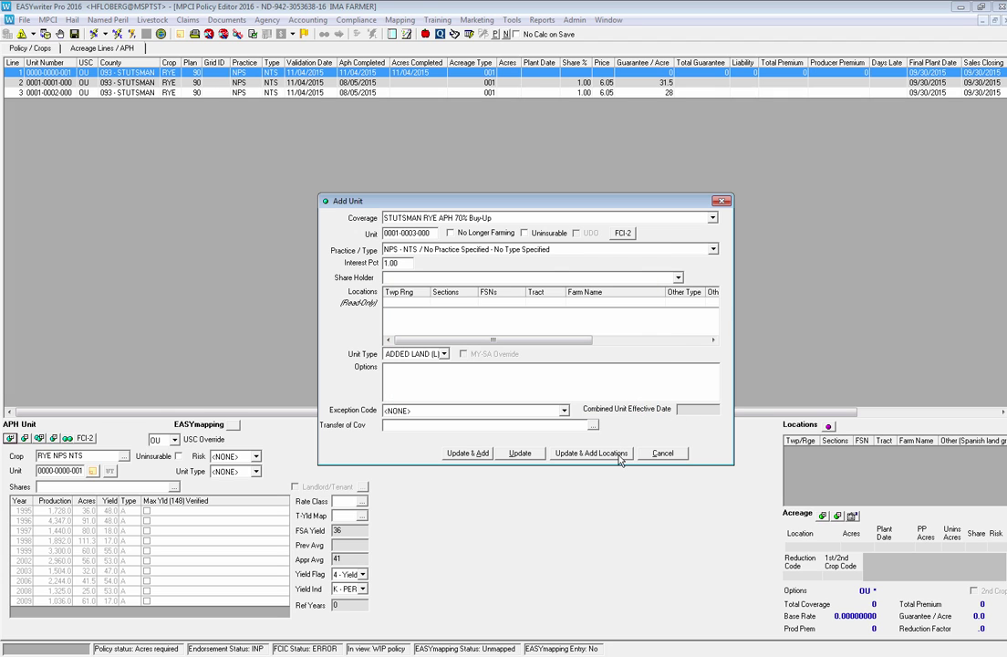
key("Return")
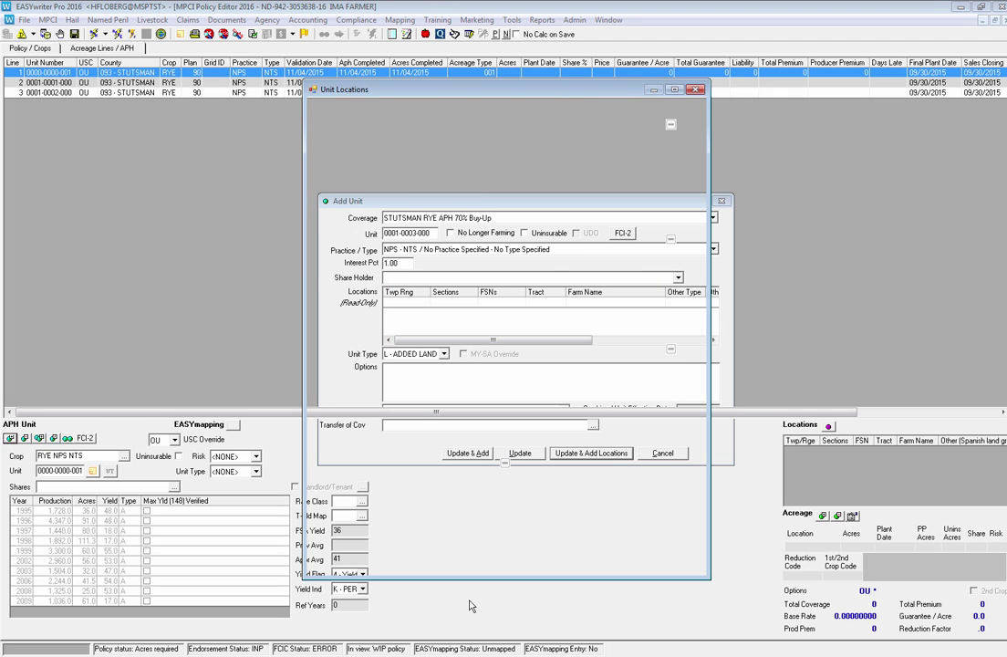
left_click(540, 168)
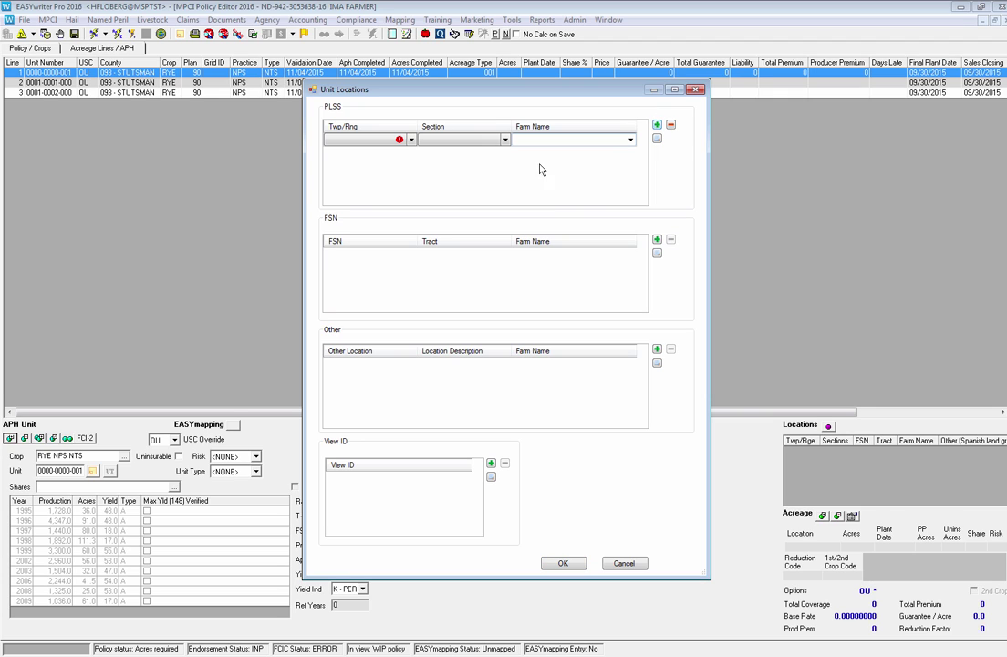
left_click(410, 139)
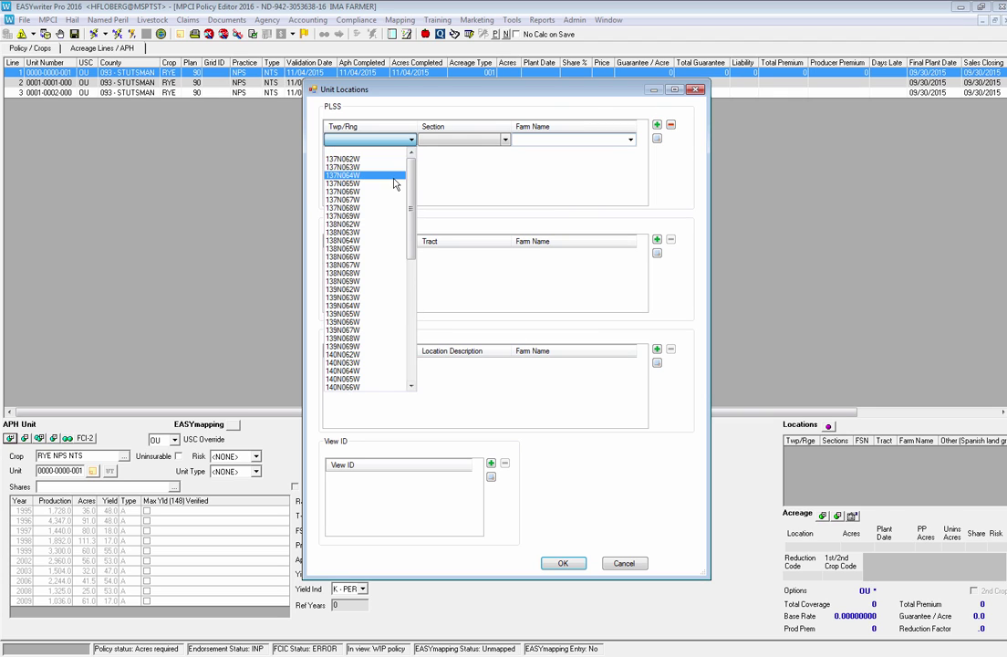
left_click(394, 175)
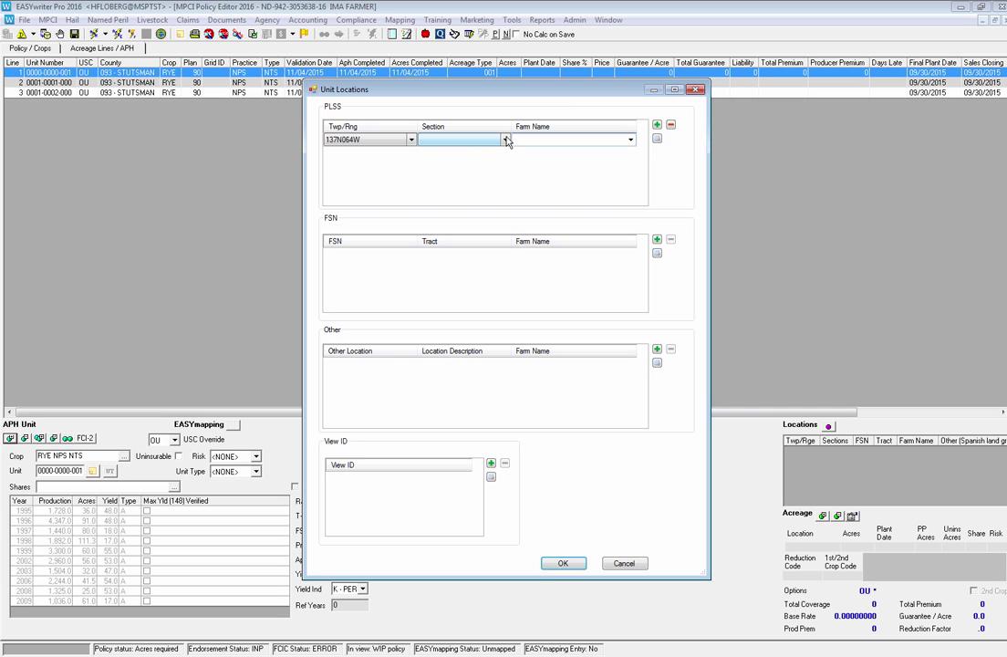
left_click(505, 140)
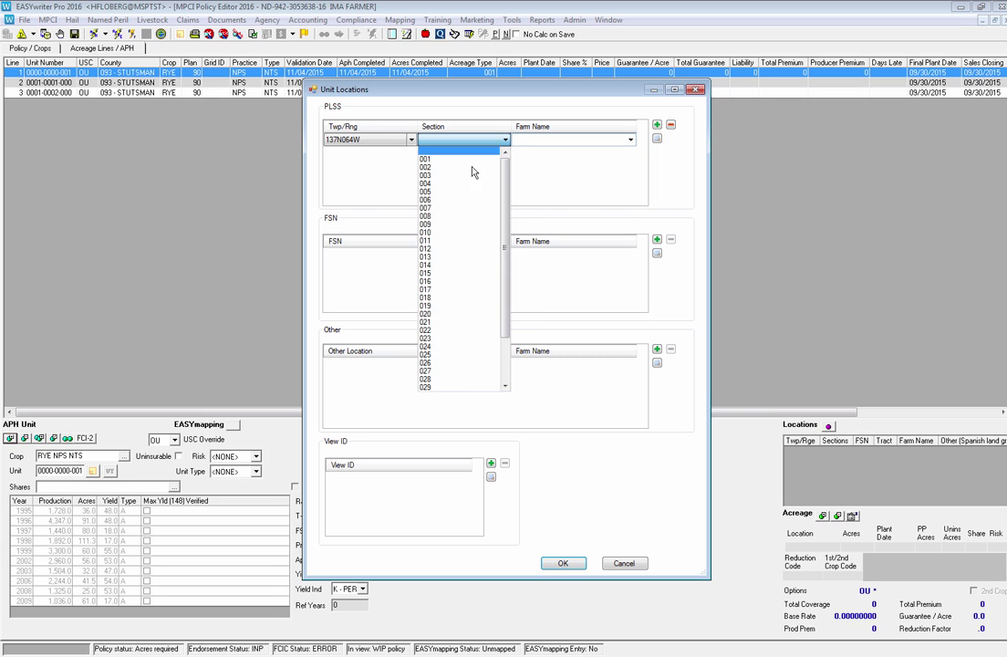
left_click(472, 173)
left_click(563, 562)
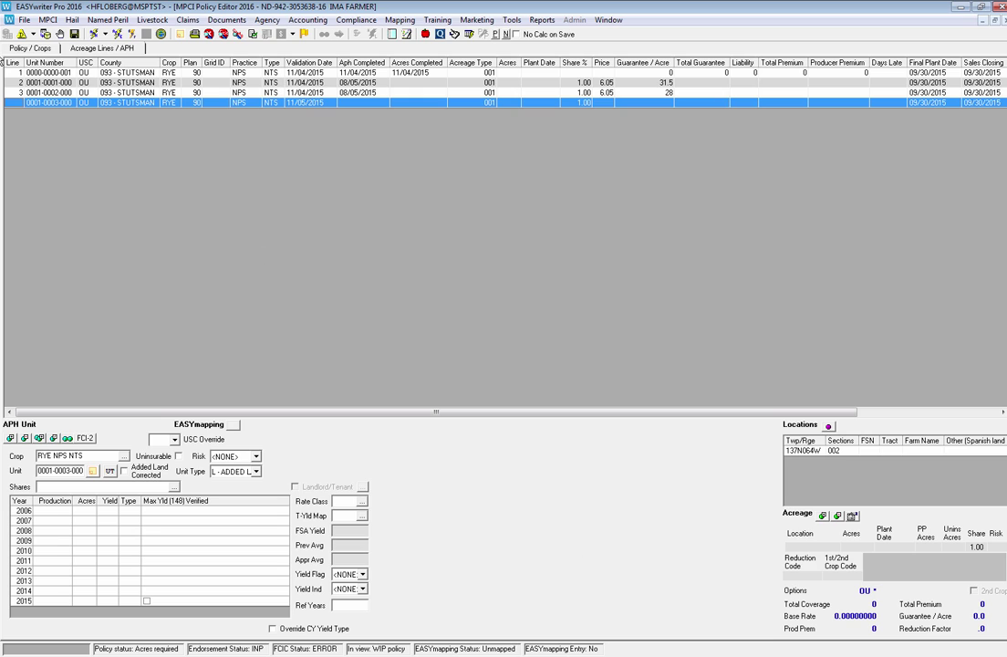
left_click(74, 33)
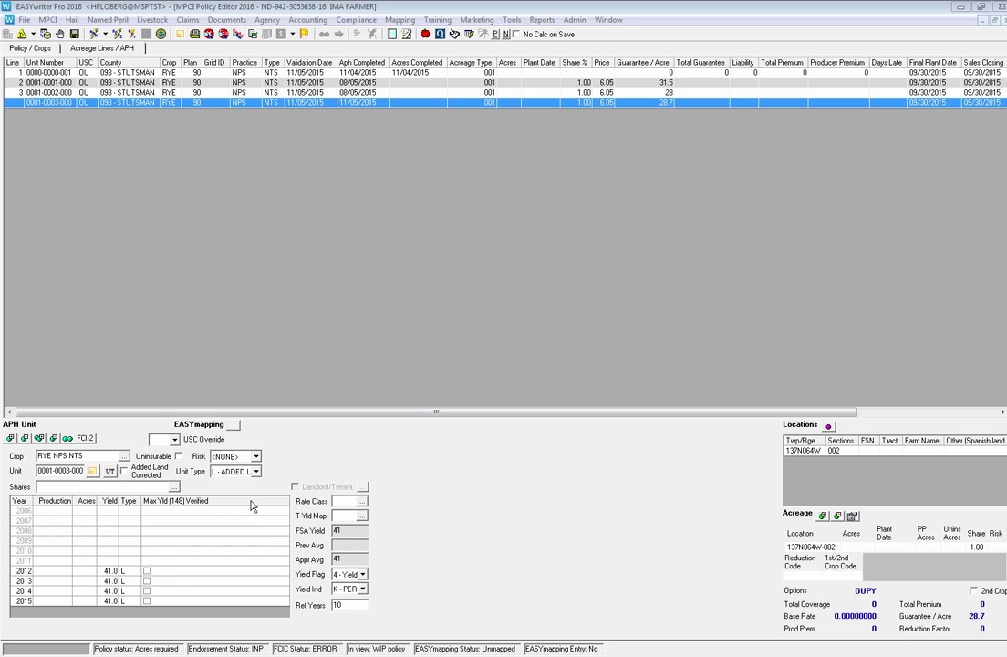
left_click(248, 471)
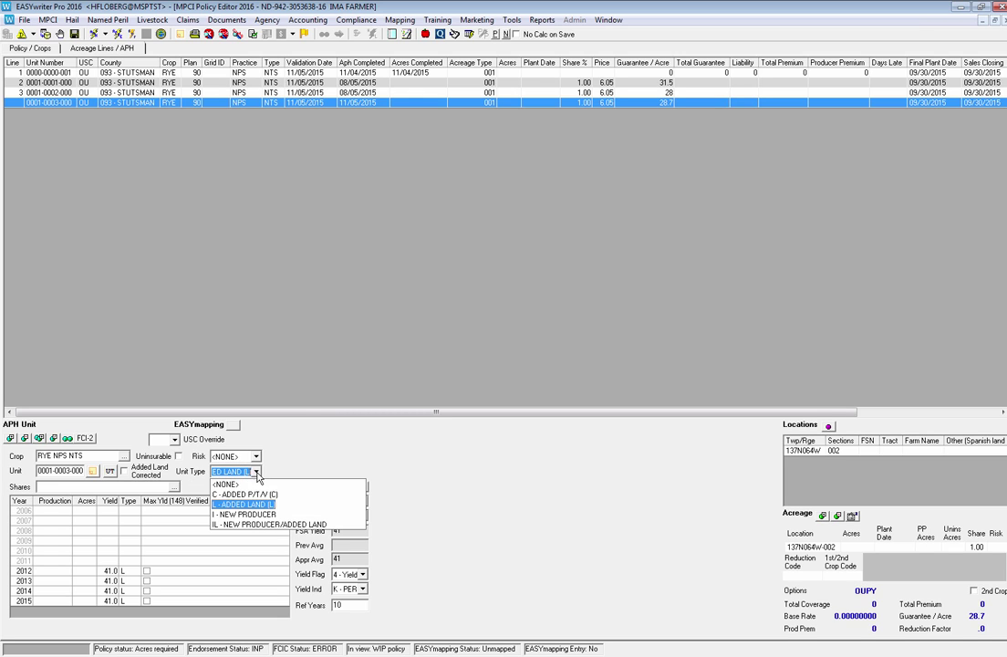
left_click(257, 507)
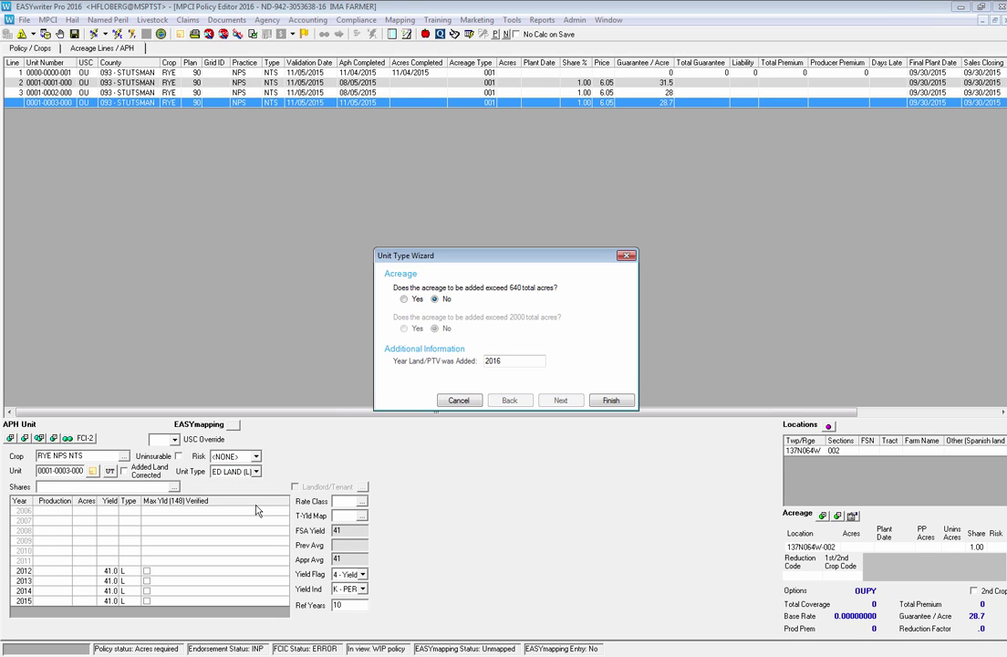
left_click(404, 299)
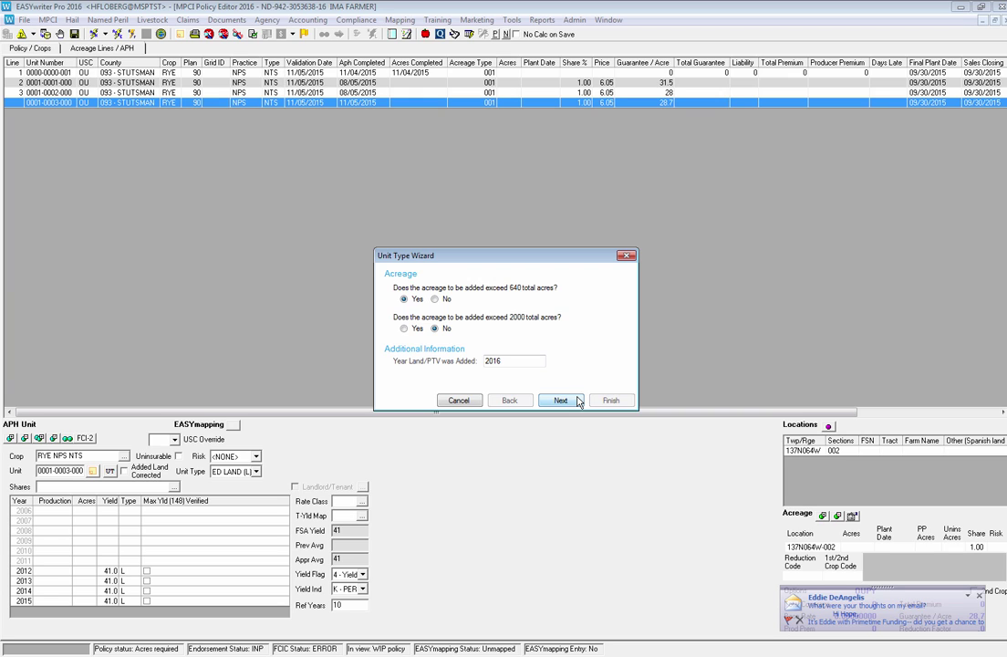
left_click(560, 400)
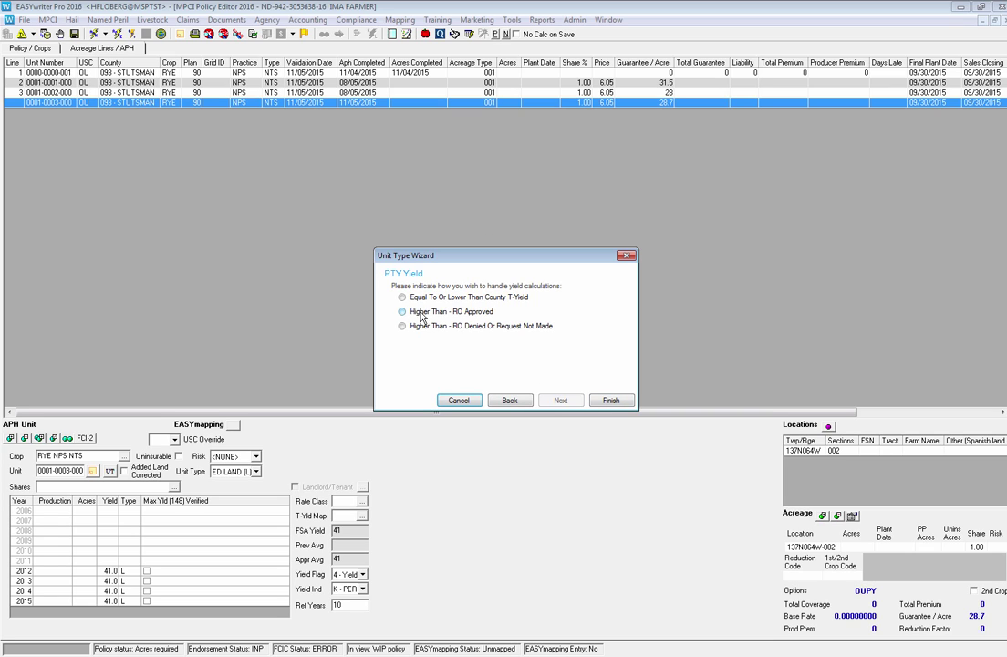
left_click(611, 400)
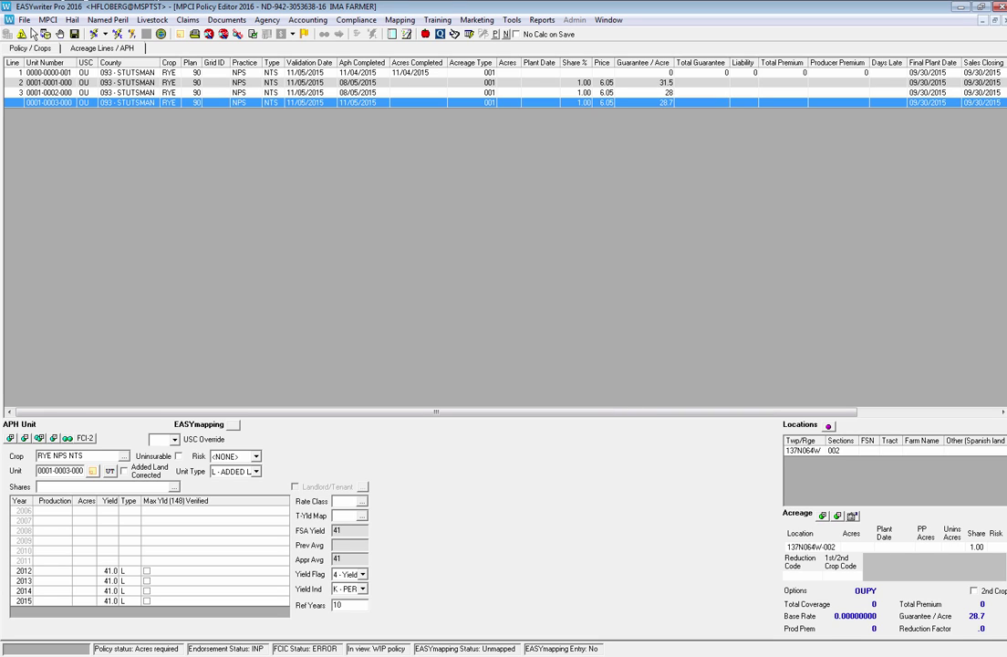
Save to recalculate the policy, marking the added-land unit's 2012–2015 yields type T, then close the error report.
left_click(74, 35)
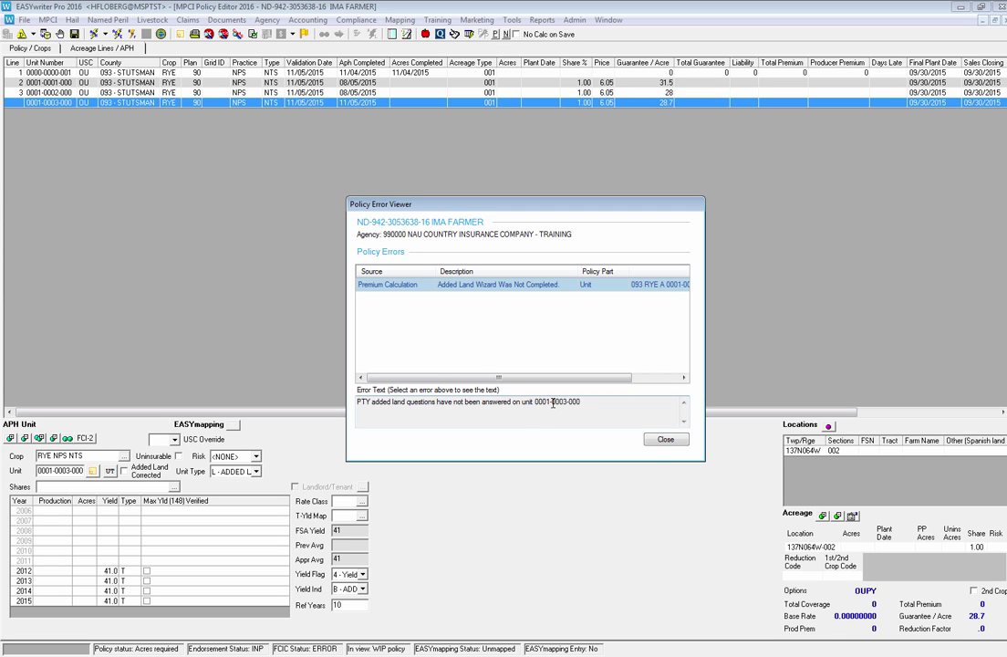
left_click(665, 438)
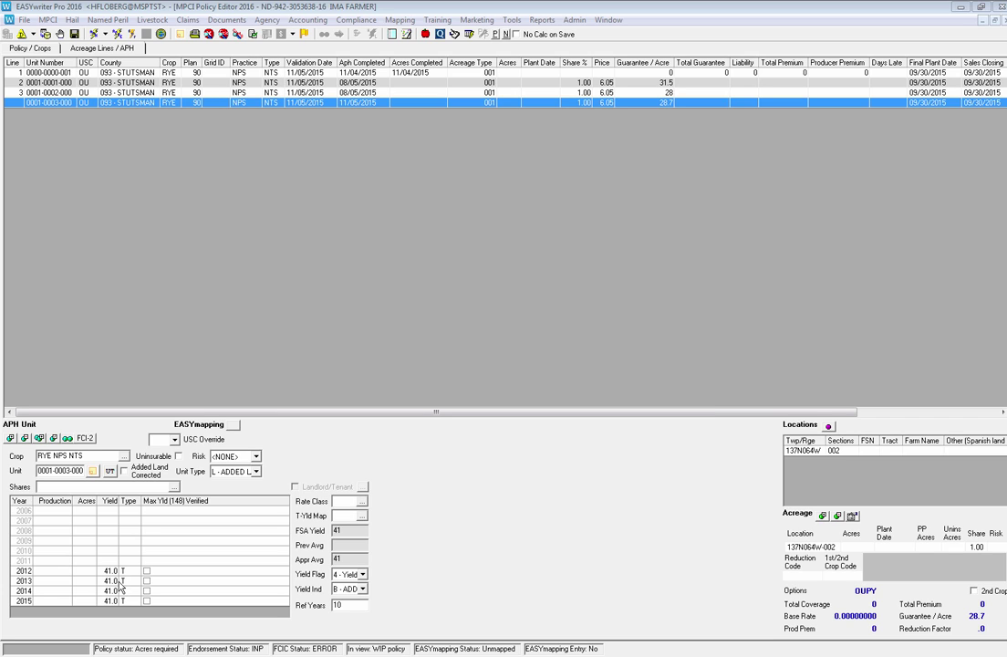
left_click(230, 93)
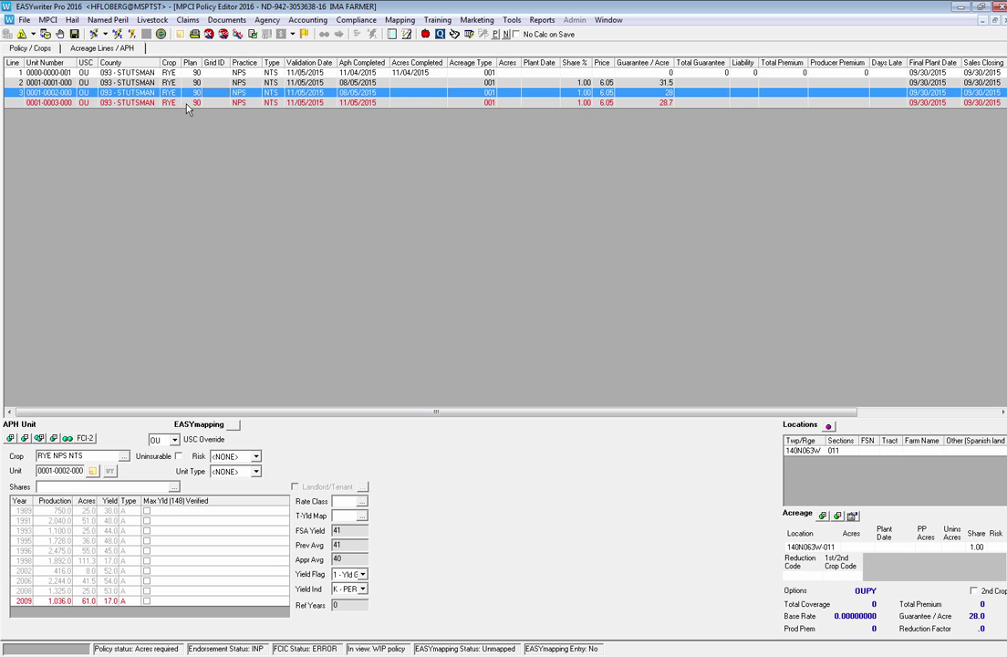
left_click(248, 103)
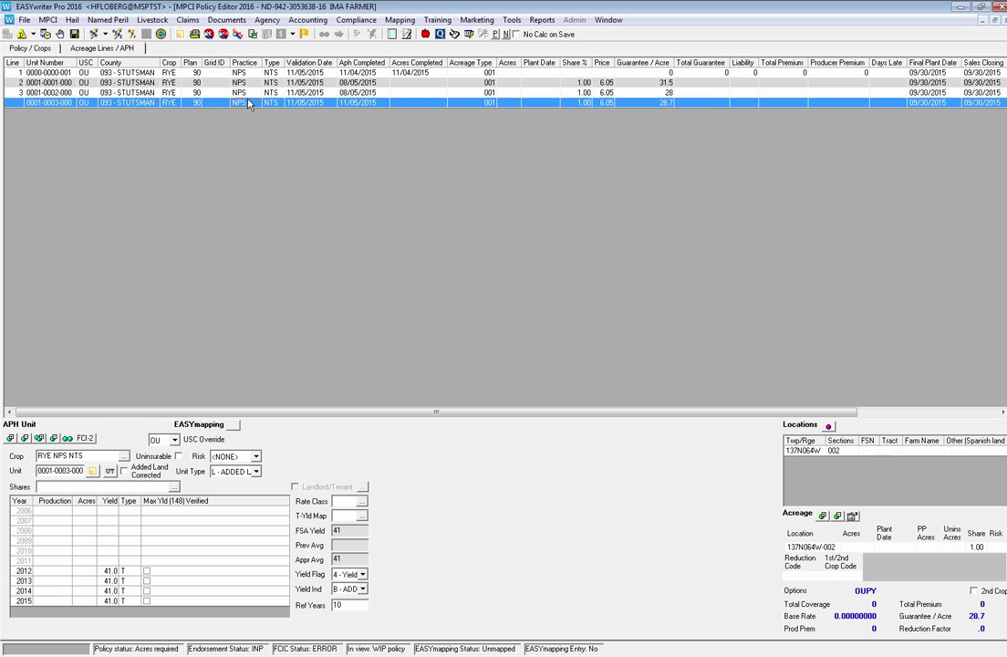
left_click(209, 35)
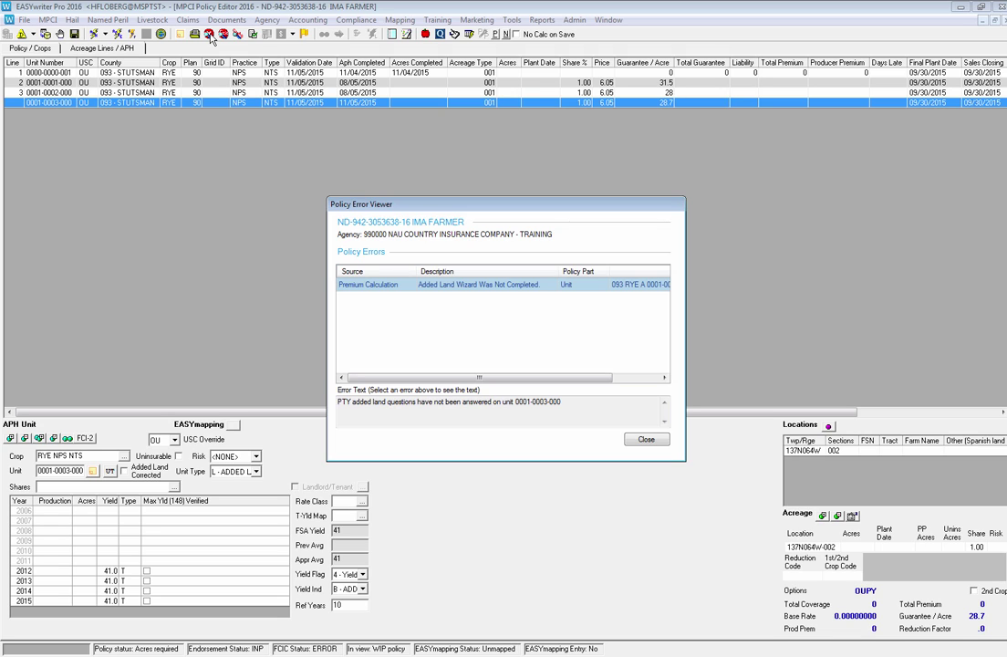
left_click(645, 441)
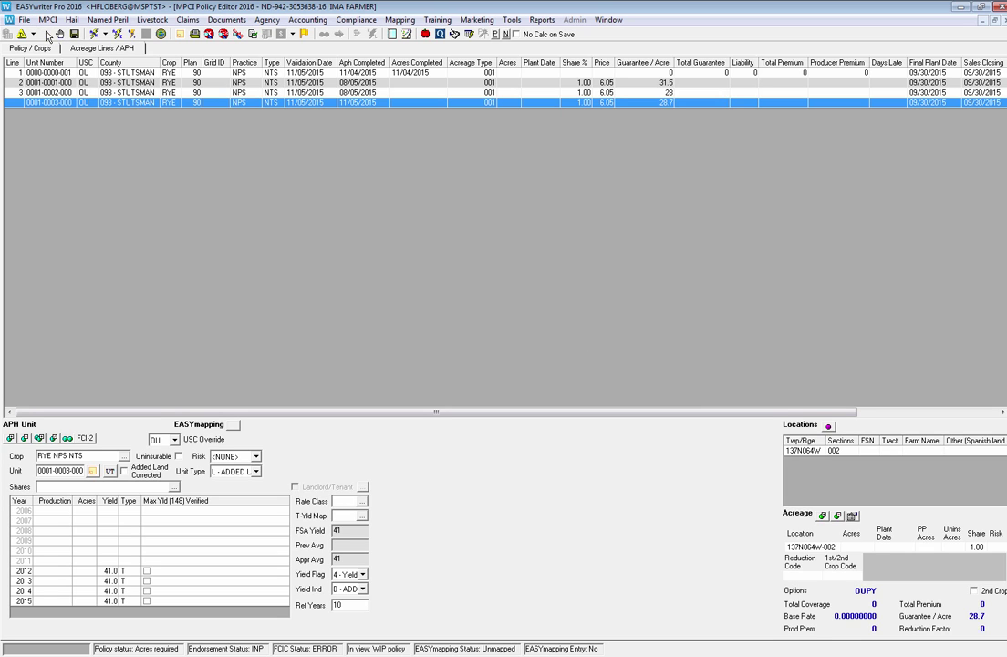
Commit the rye policy's endorsement without printing.
left_click(47, 34)
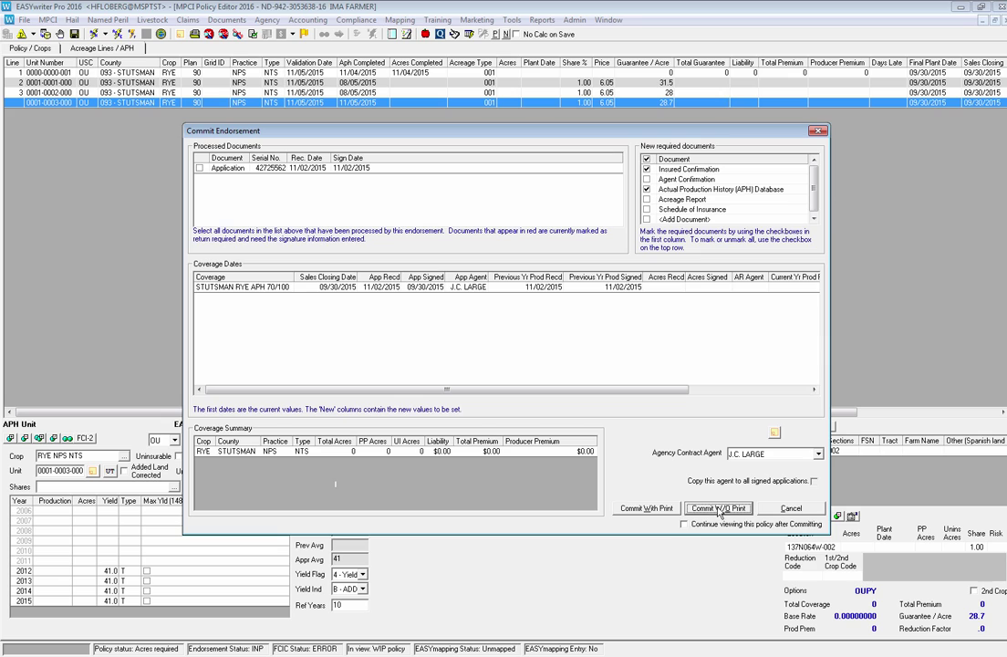
left_click(720, 508)
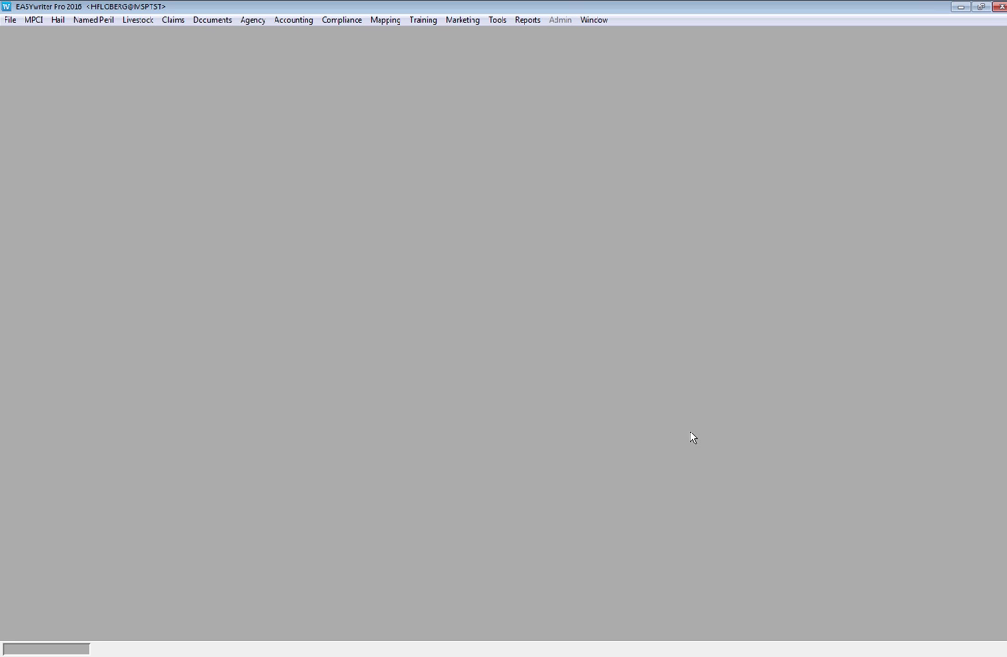
left_click(33, 19)
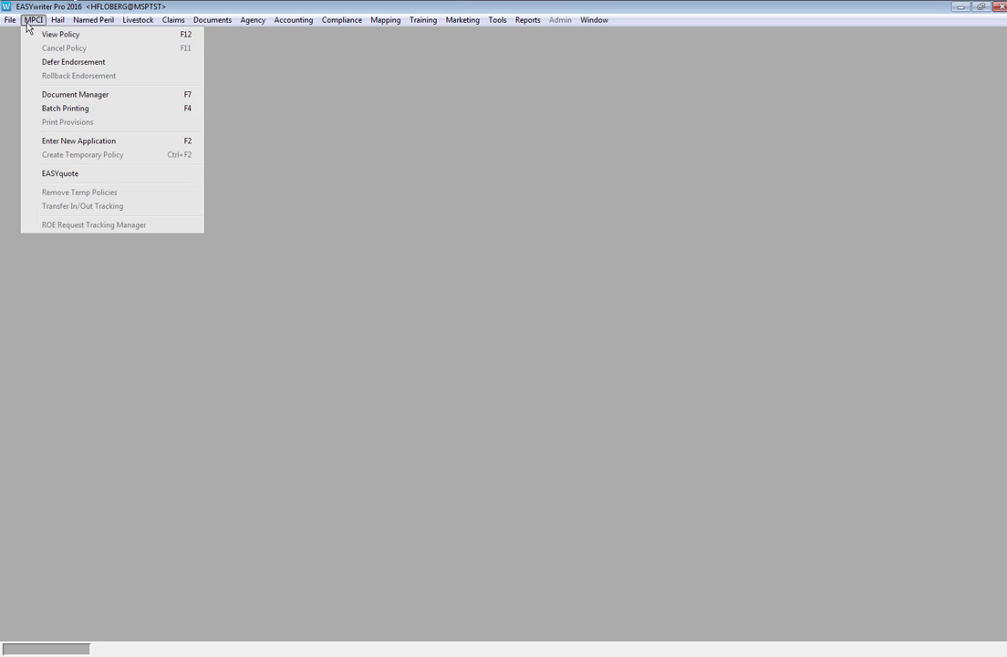
left_click(47, 37)
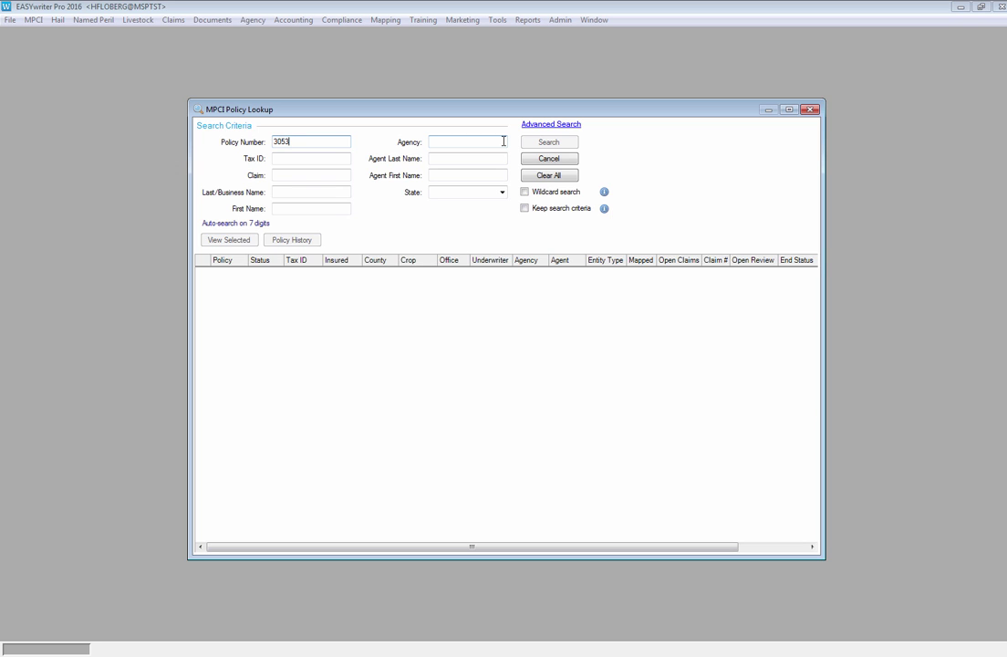
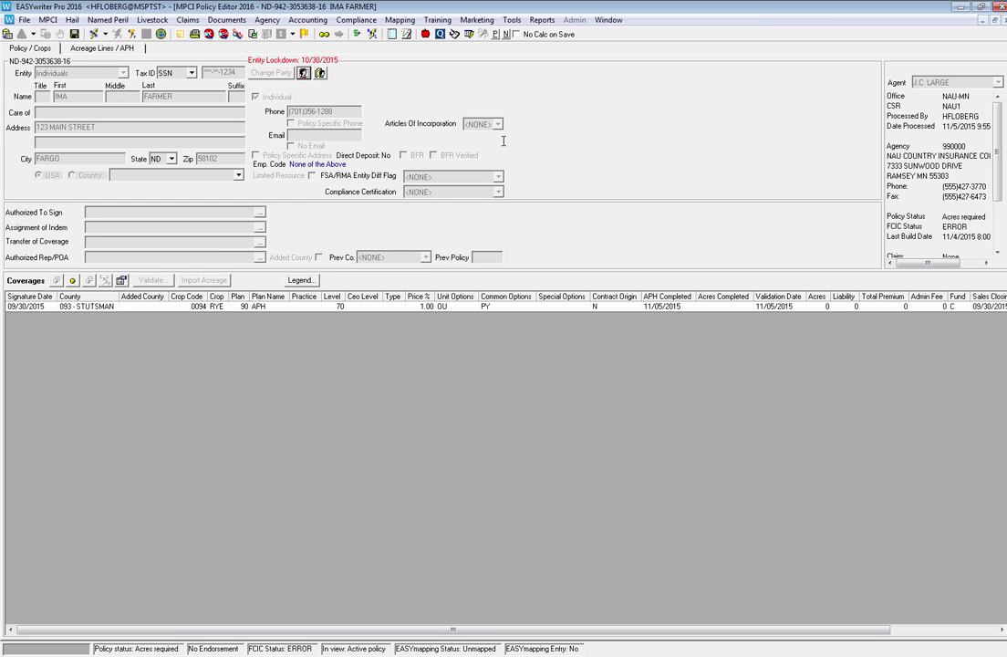
left_click(7, 34)
left_click(73, 47)
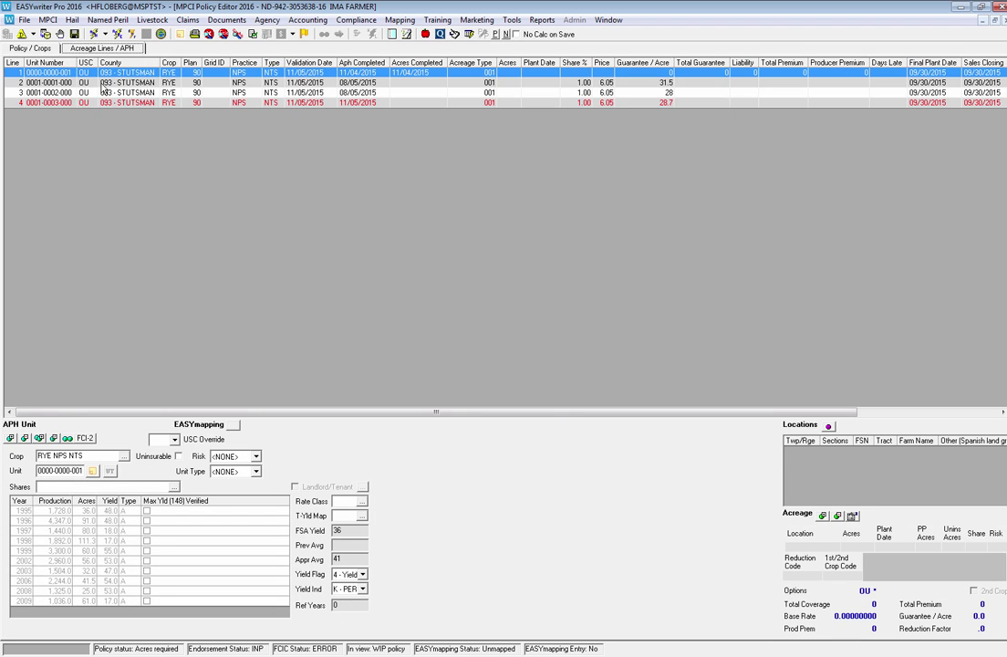
left_click(116, 104)
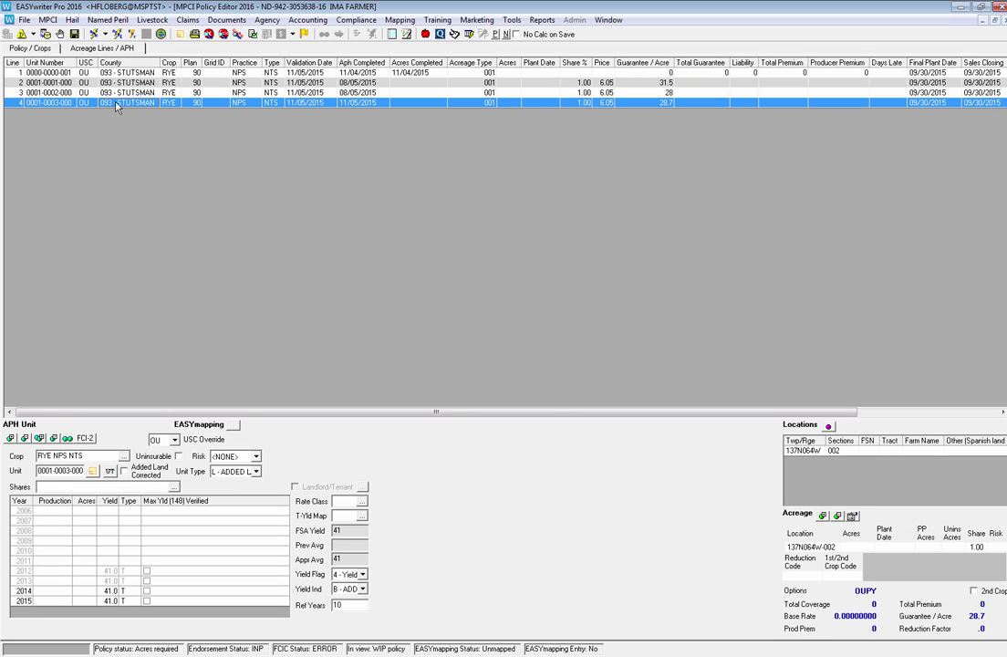
left_click(133, 35)
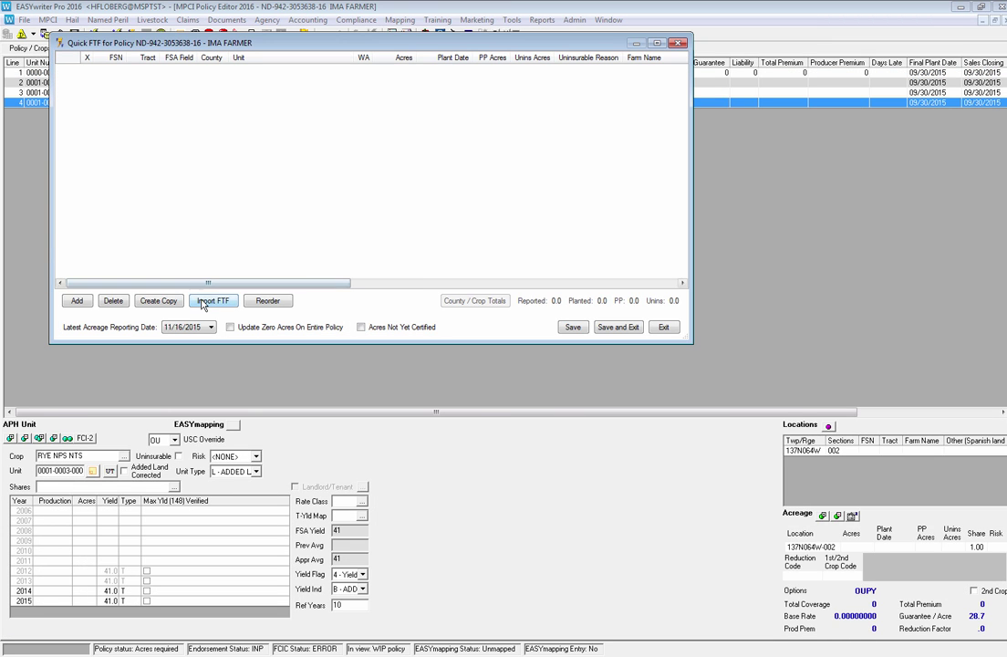
left_click(76, 300)
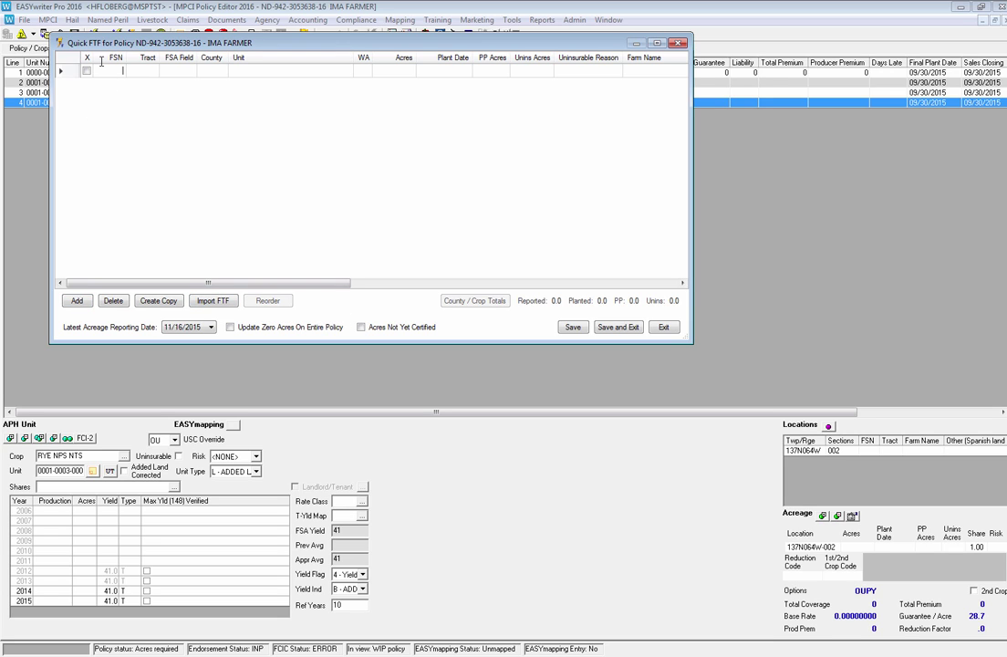
type("2715")
key("Tab")
type("11")
key("Tab")
type("001")
key("Tab")
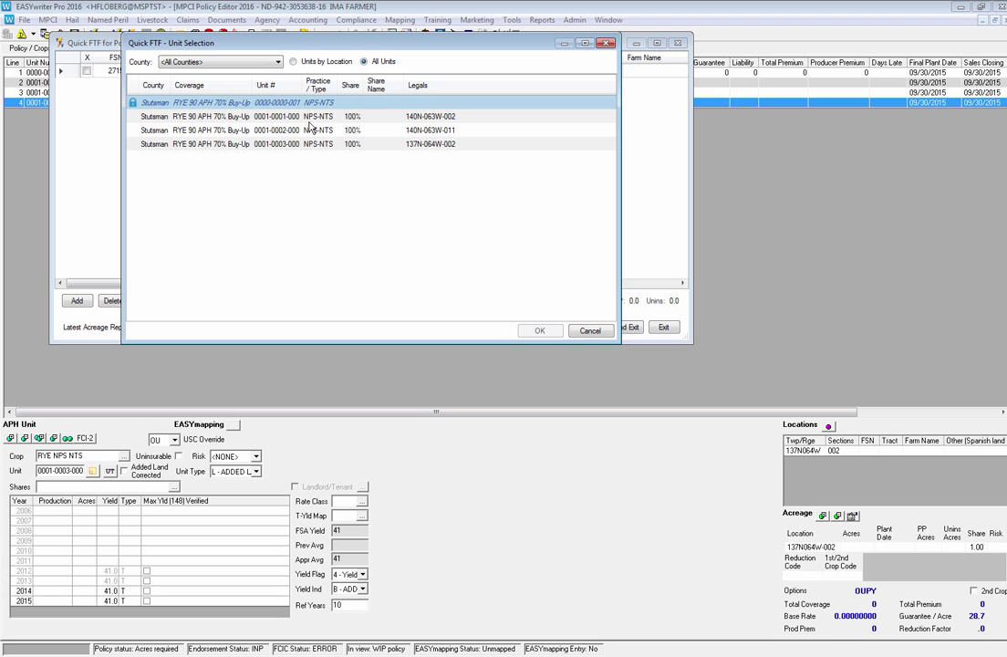
left_click(308, 144)
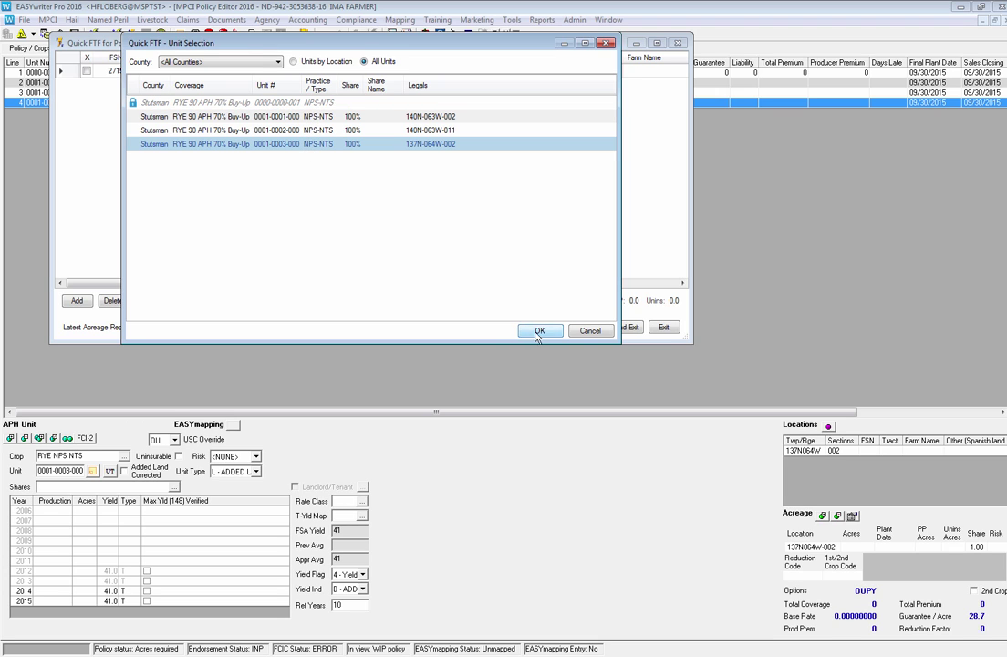
left_click(539, 331)
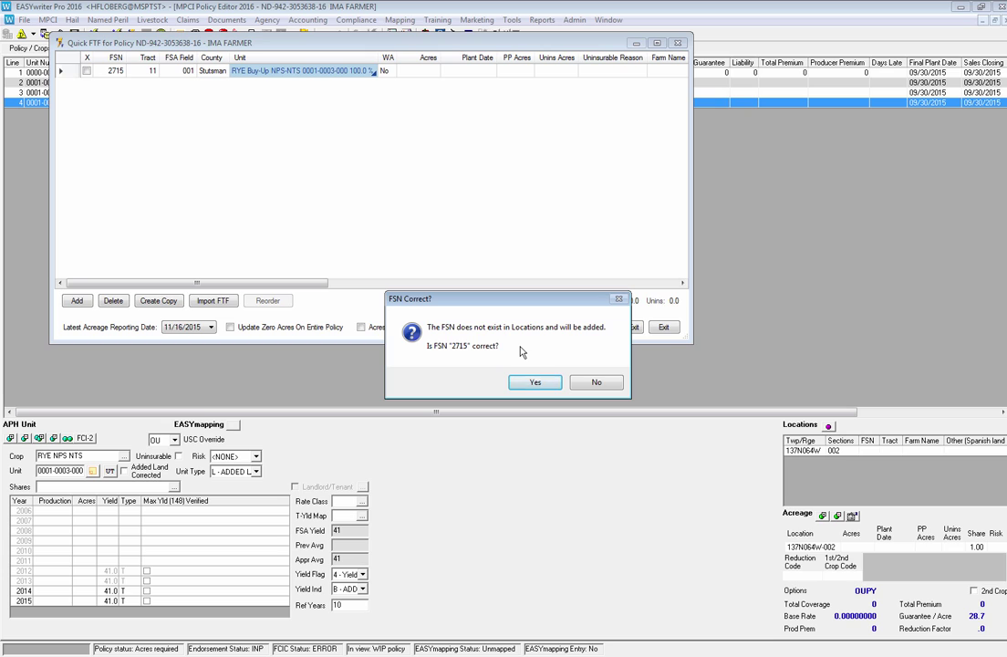
left_click(536, 383)
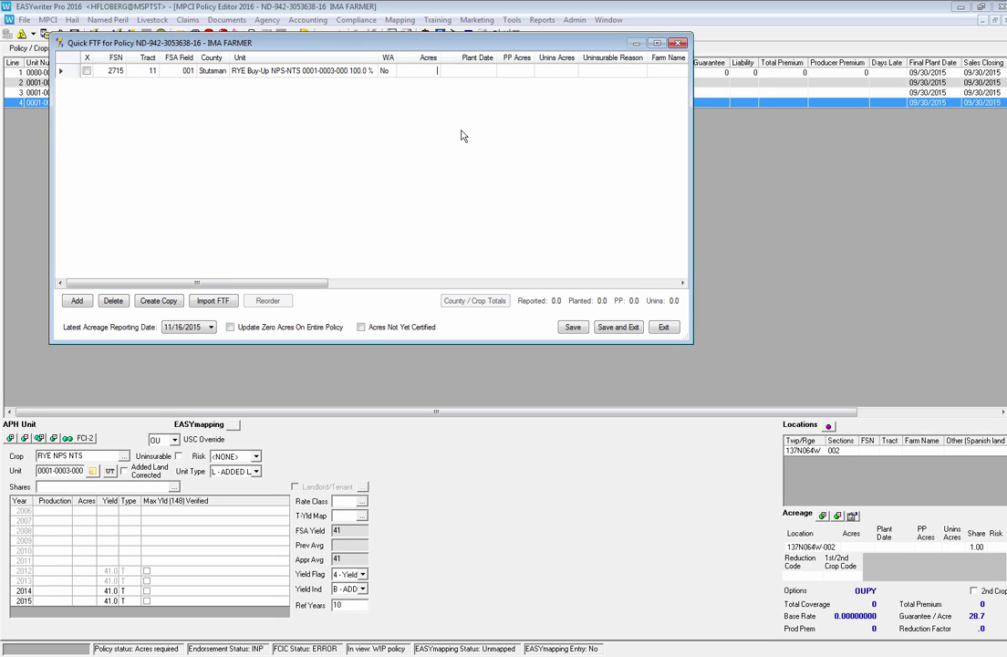
Enter 700.0 acres planted 11/5/2015, save the line, and dismiss the unmapped acreage notice.
type("200.00")
key("BackSpace")
key("BackSpace")
key("BackSpace")
key("BackSpace")
key("BackSpace")
key("BackSpace")
type("700.0")
key("Tab")
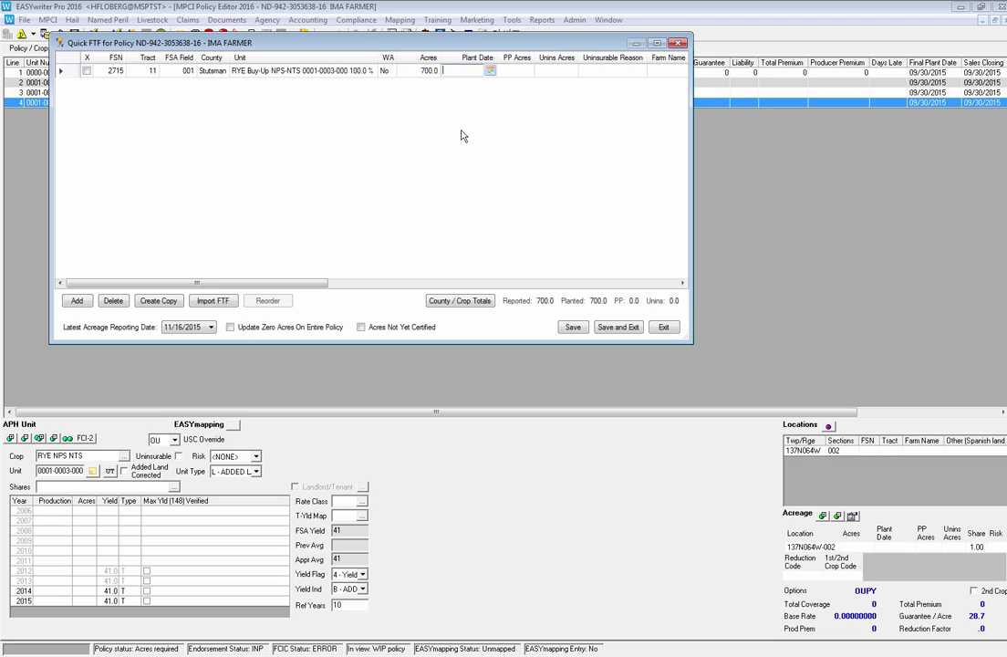
type("0")
type("105201")
type("5")
key("Tab")
left_click(621, 327)
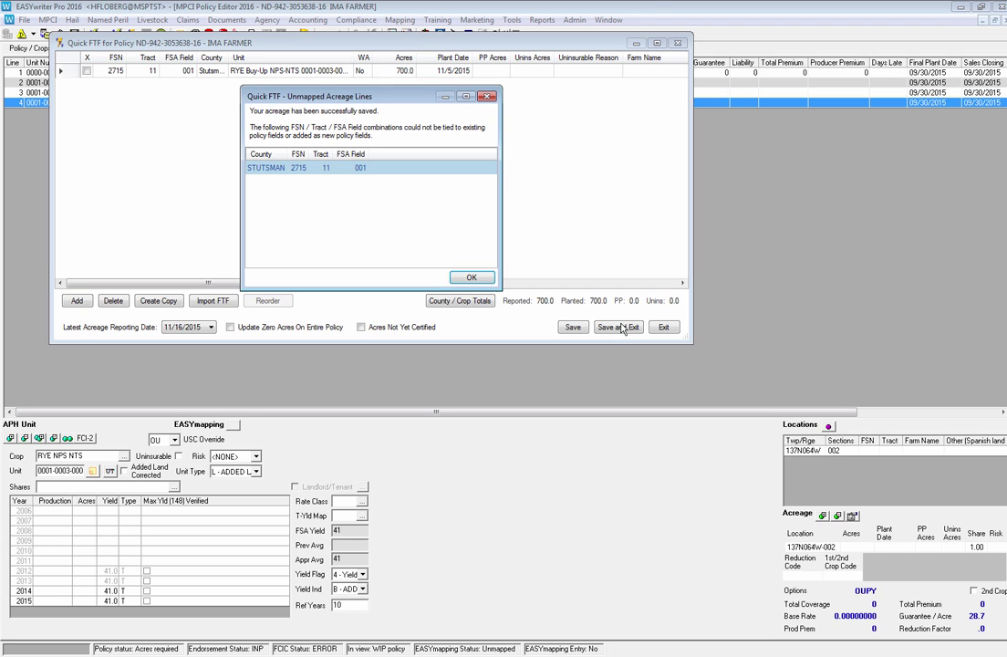
left_click(471, 279)
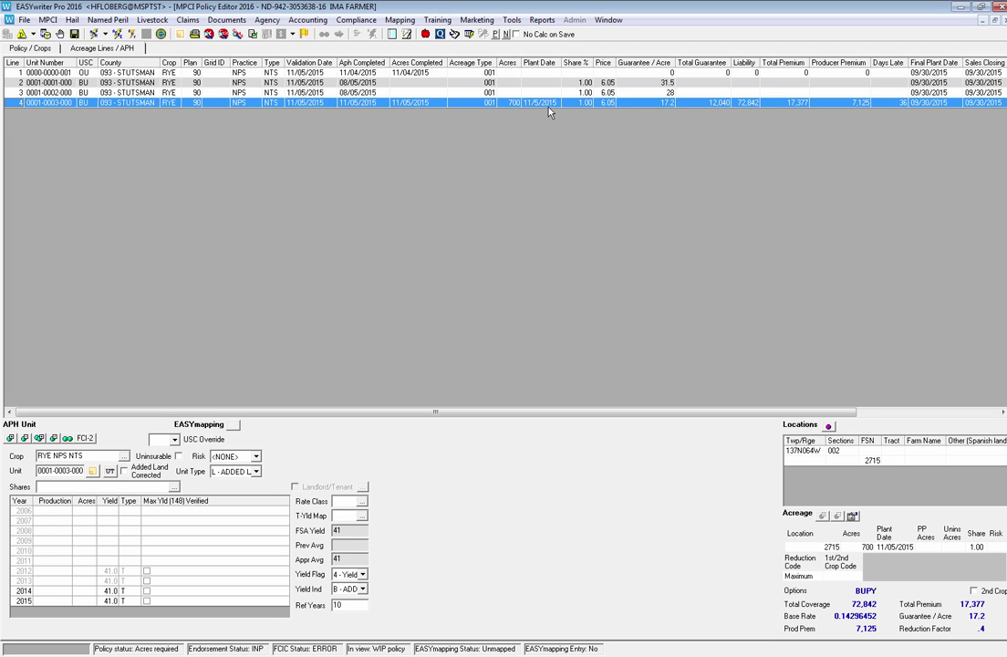
left_click(47, 34)
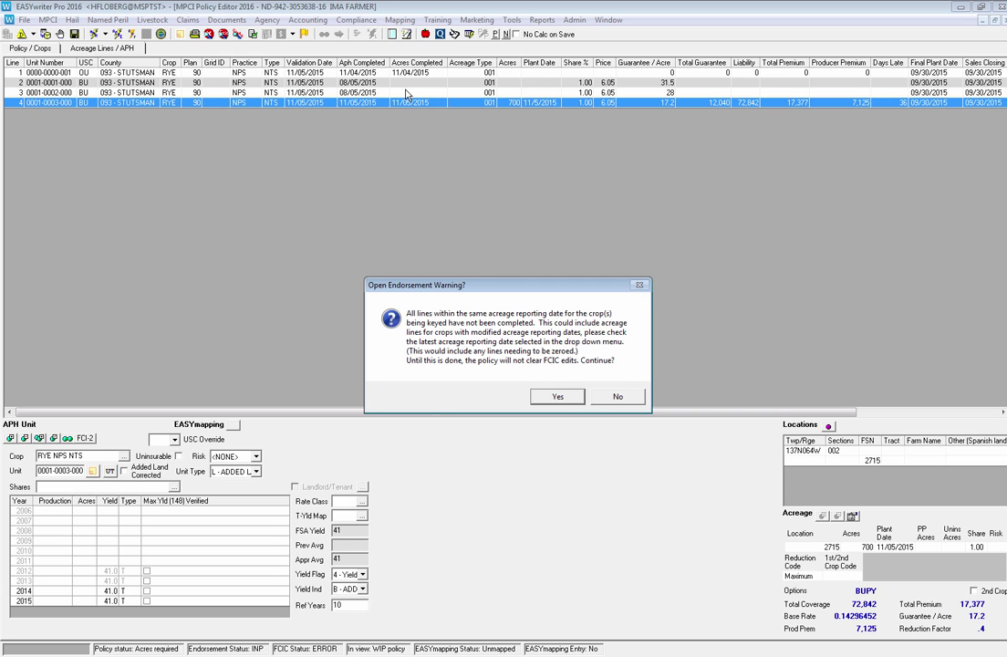
left_click(543, 400)
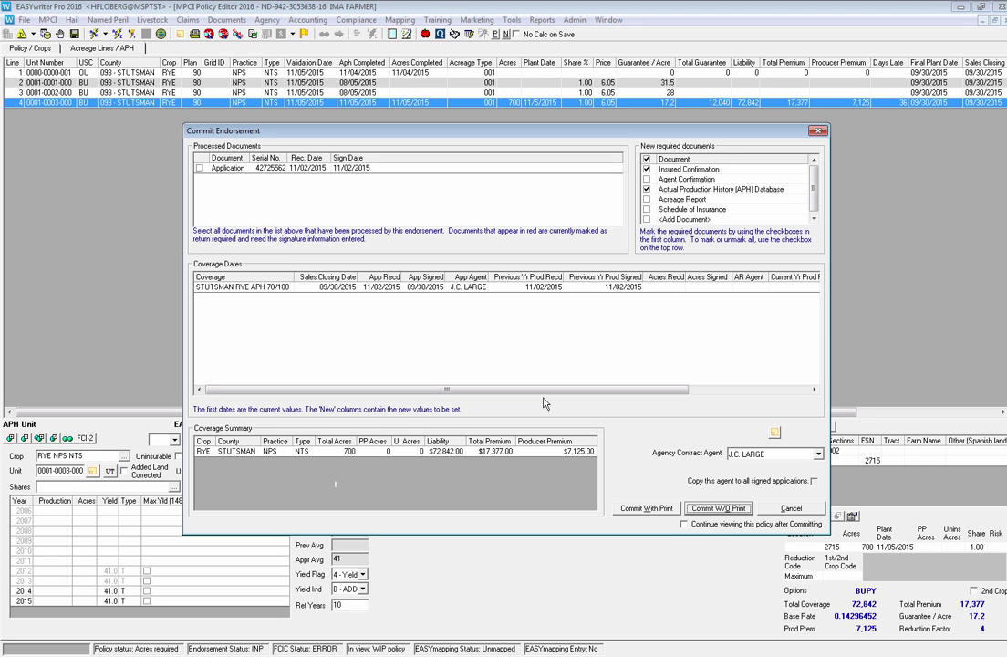
left_click(726, 507)
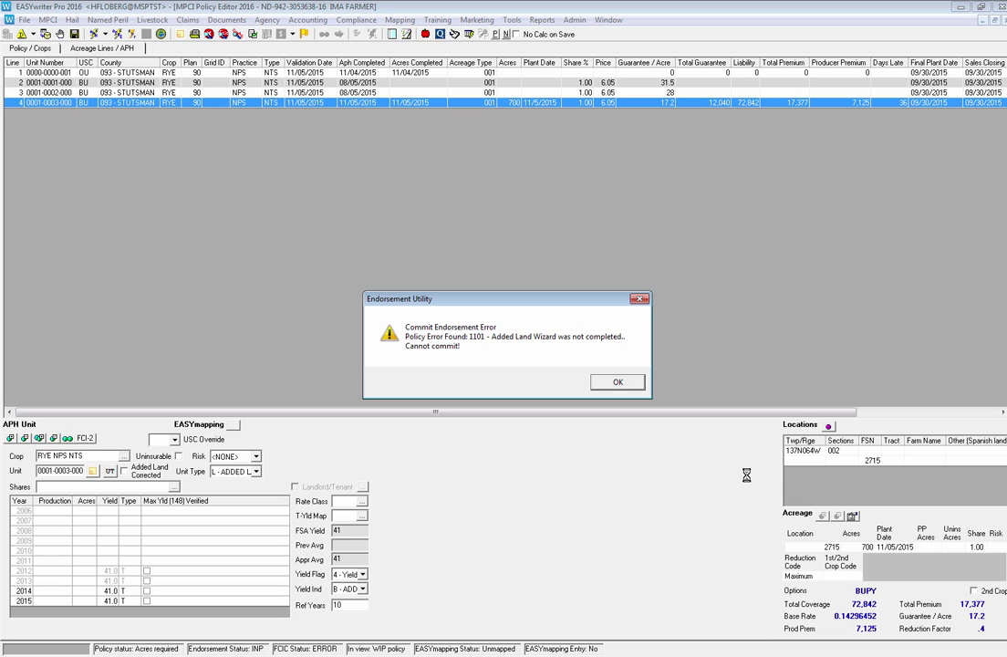
left_click(622, 383)
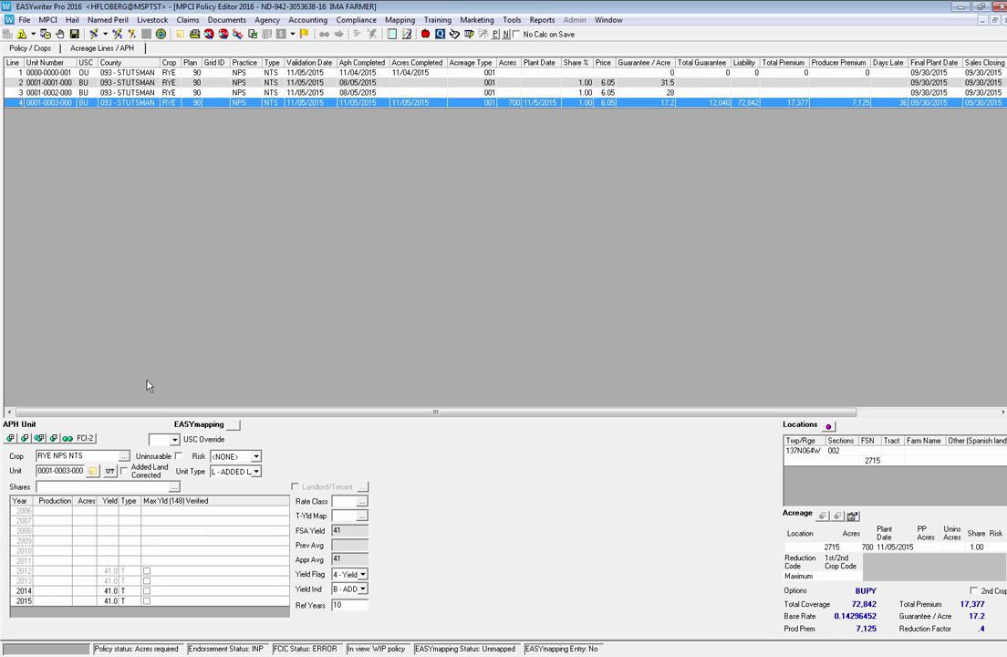
left_click(259, 475)
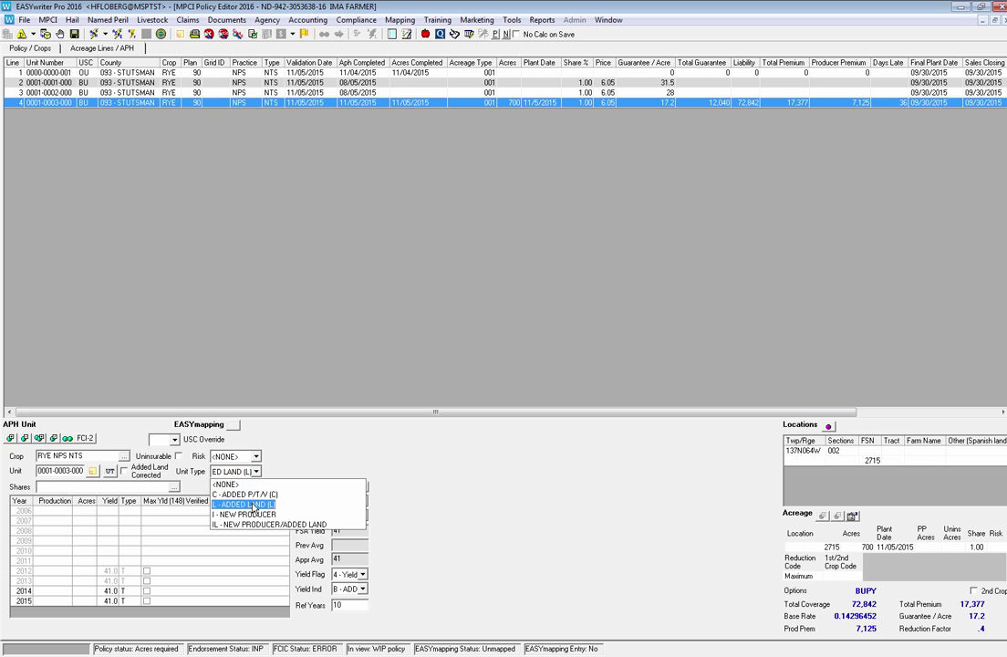
left_click(254, 508)
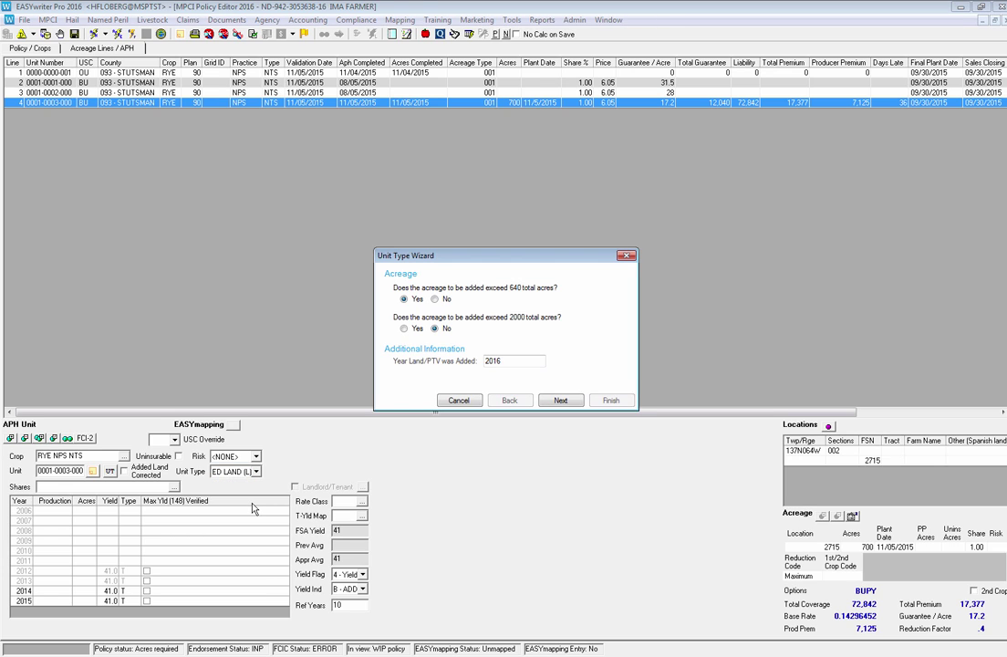
left_click(562, 402)
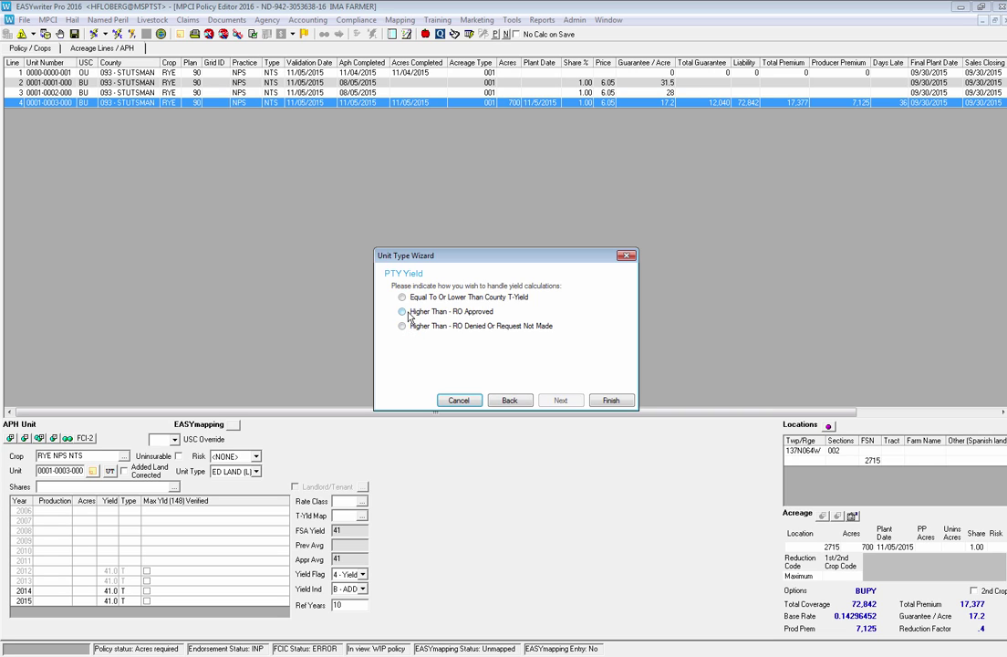
left_click(404, 311)
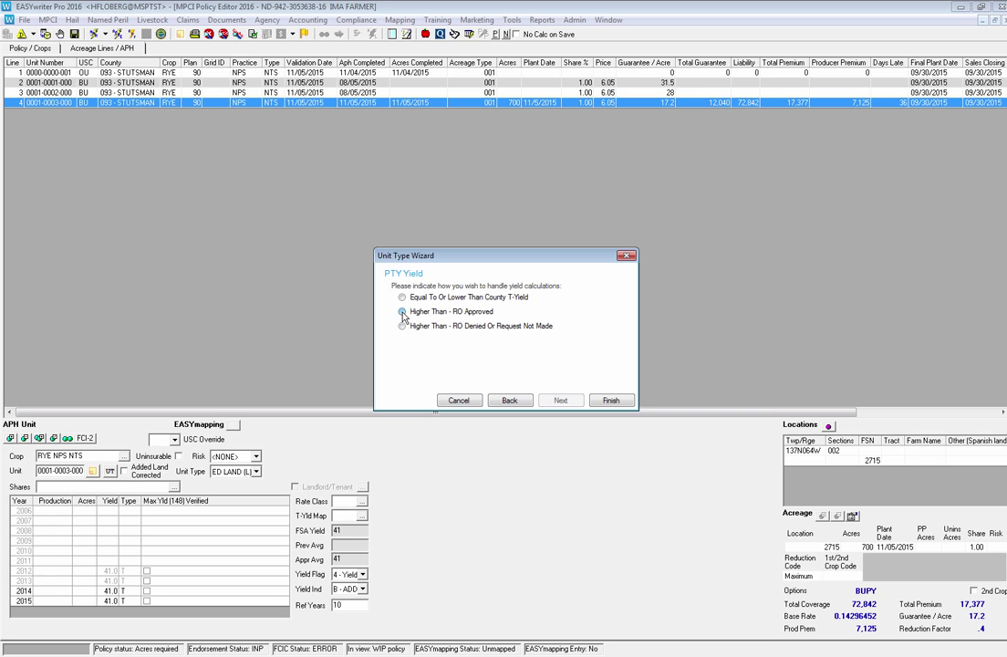
left_click(610, 401)
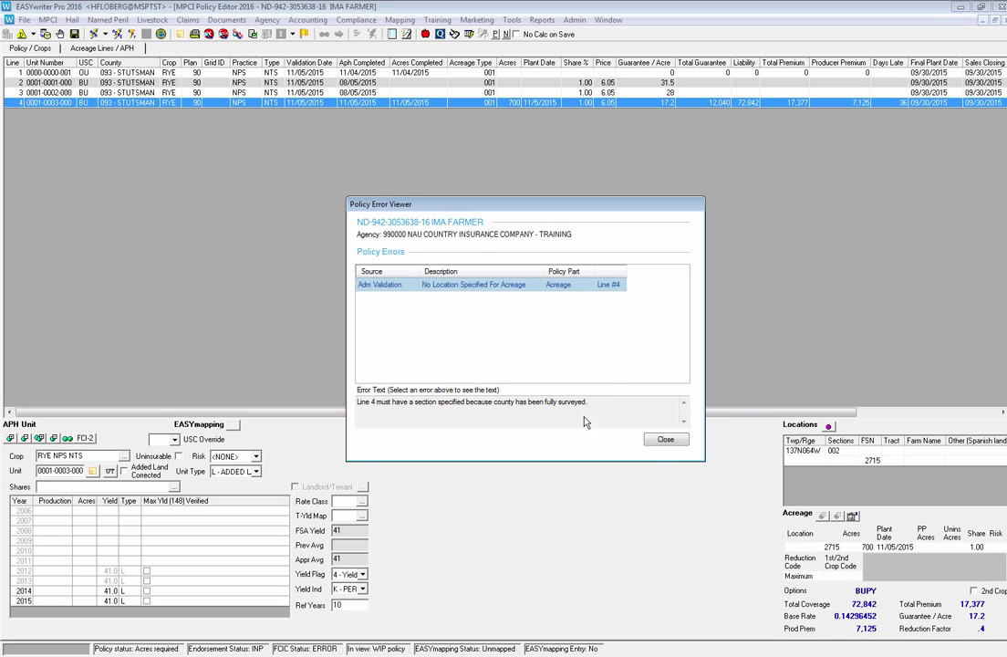
Close the error list, confirm the open-endorsement warning, and commit the endorsement without printing.
left_click(667, 440)
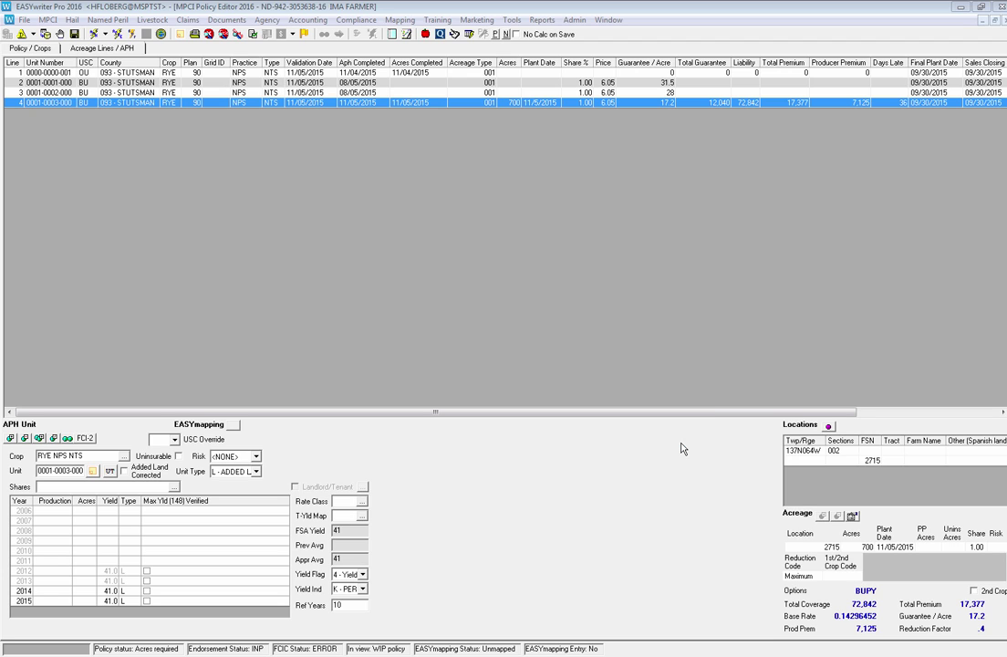
left_click(46, 34)
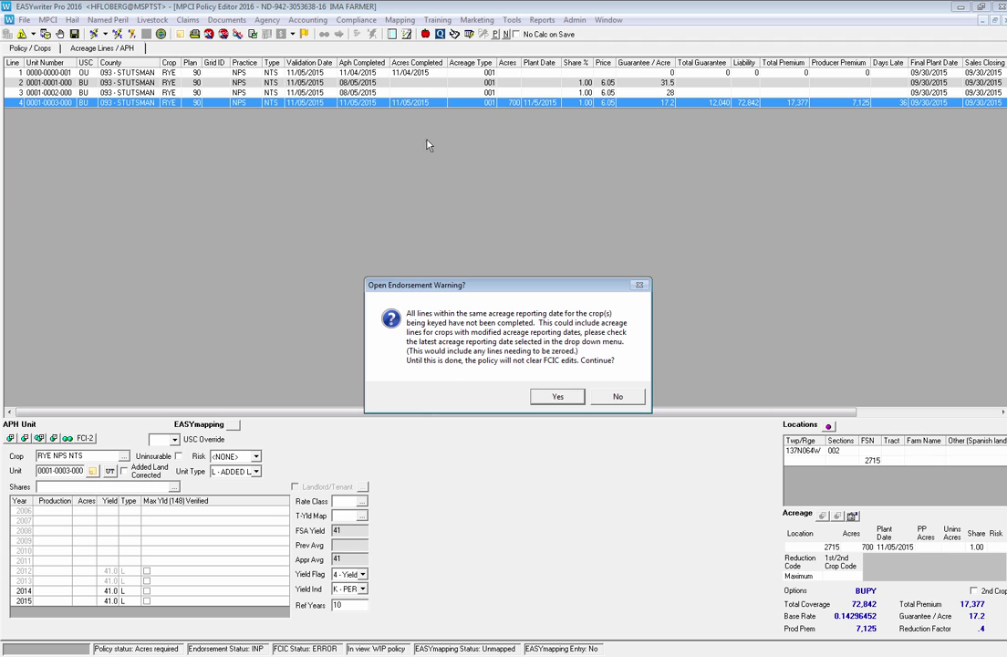
left_click(560, 396)
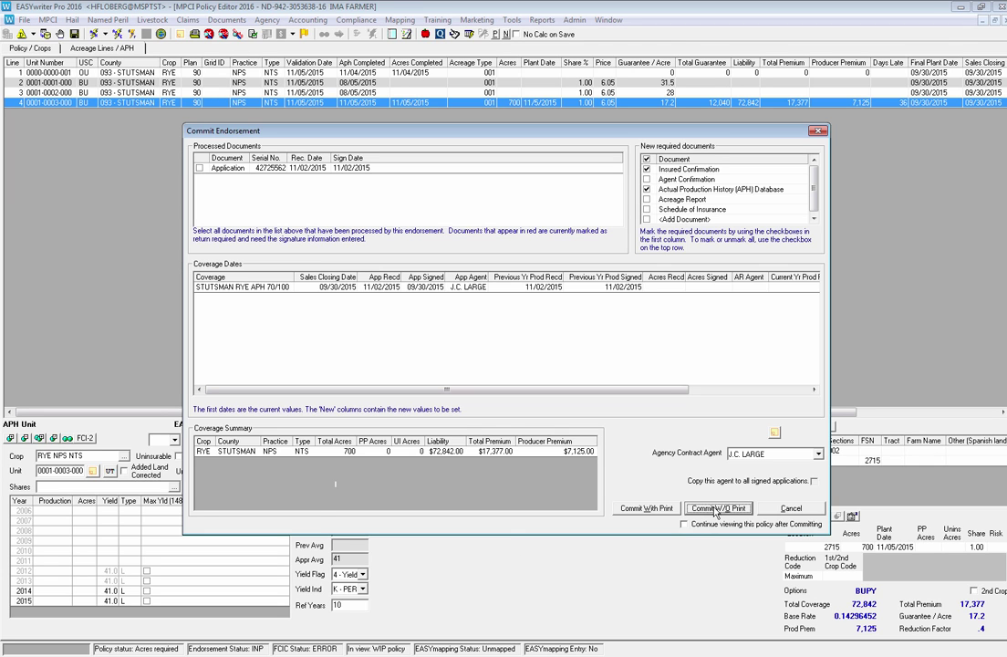
left_click(716, 512)
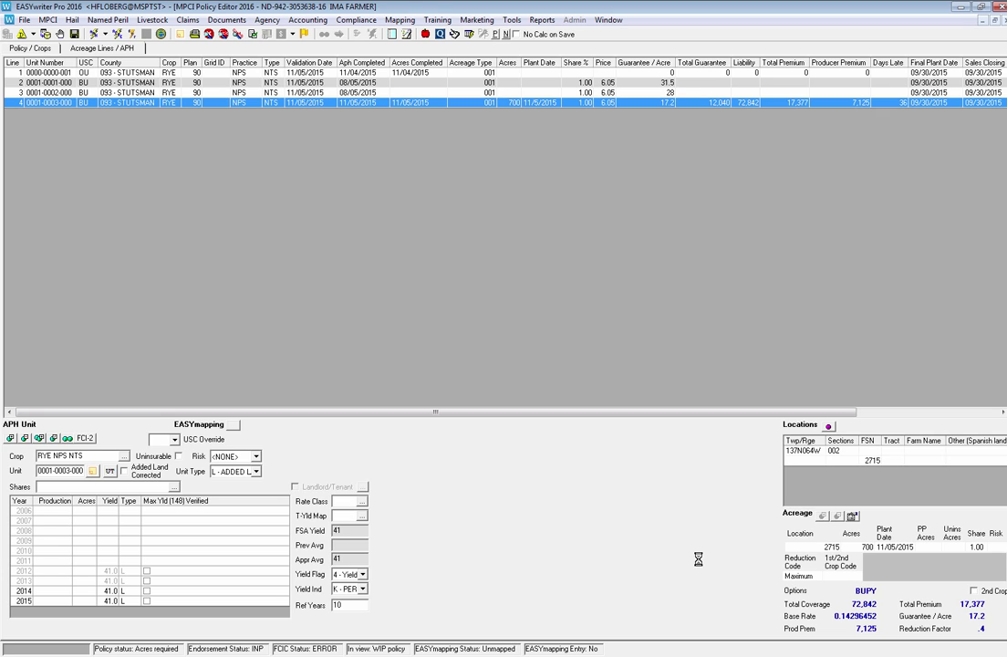